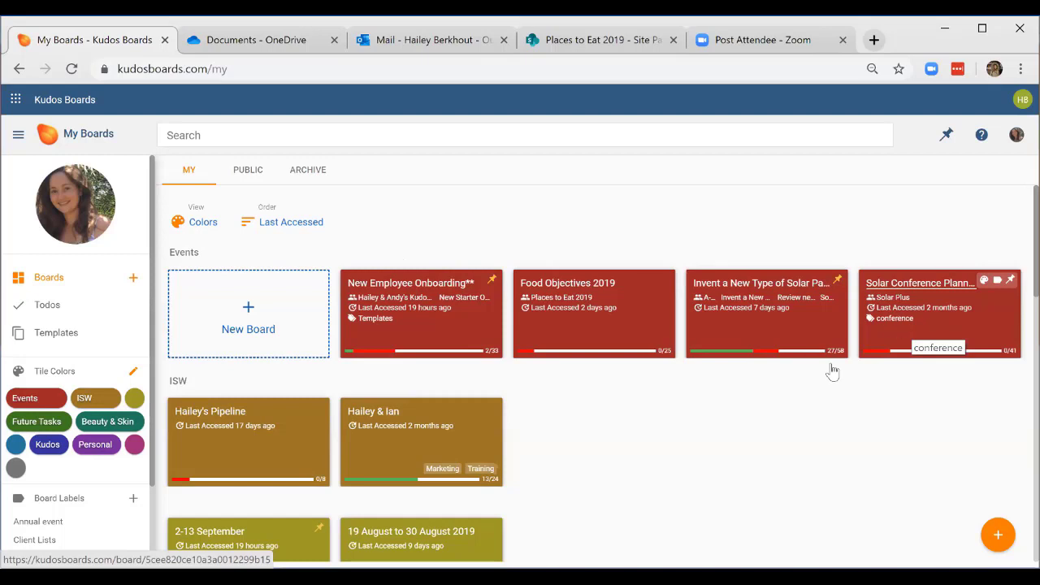
scroll(187, 479, down, 1)
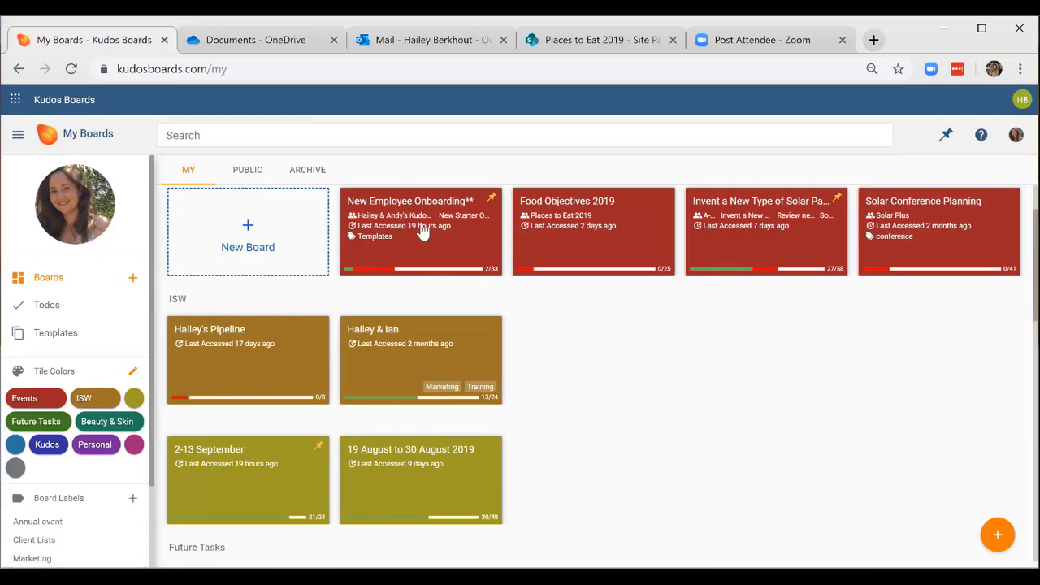
mouse_move(387, 209)
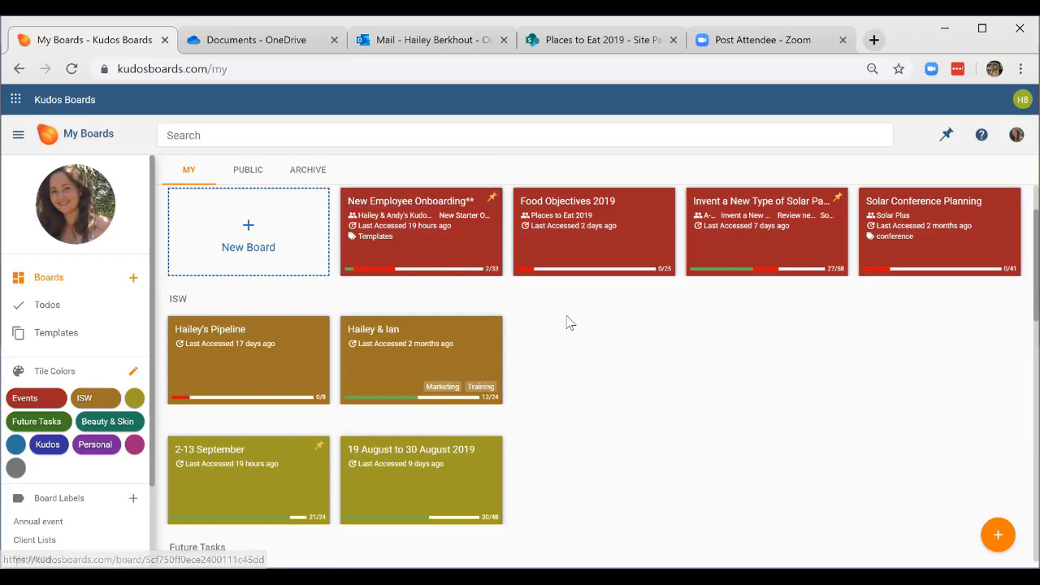
scroll(569, 323, up, 1)
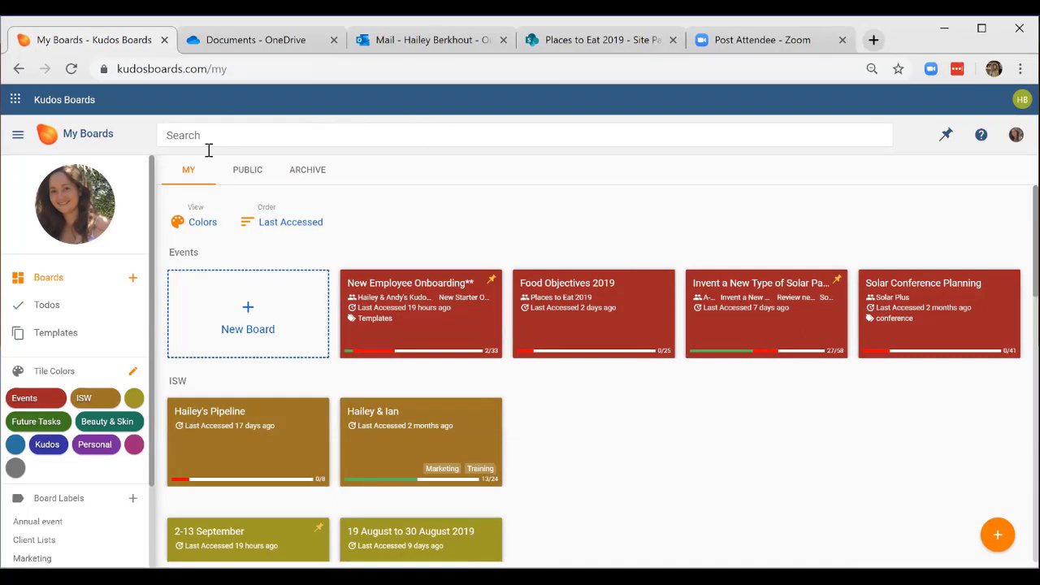
View the list of Office 365 apps and the tile color labels editor, closing each without changes.
click(15, 103)
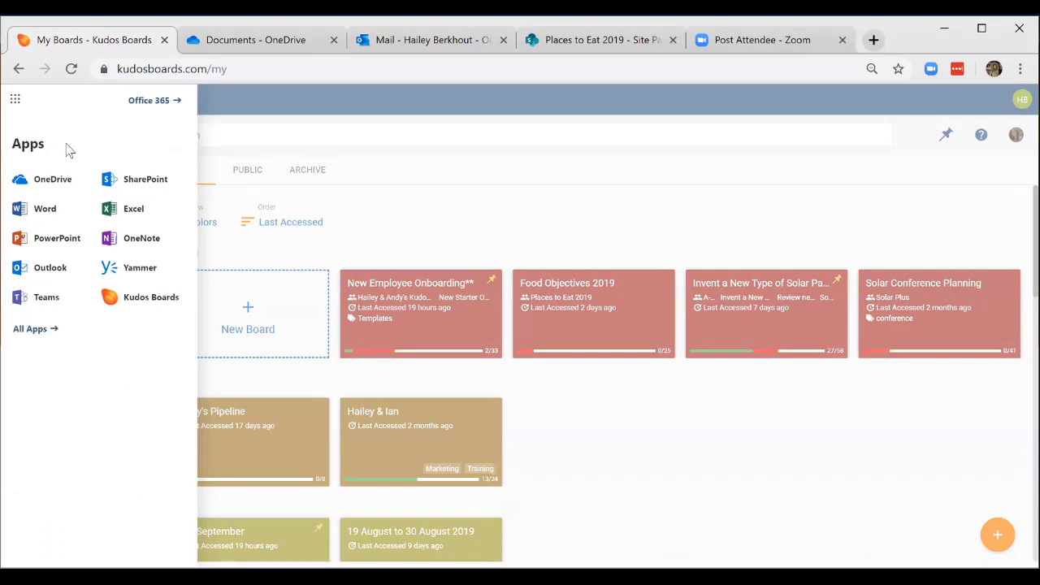
click(224, 117)
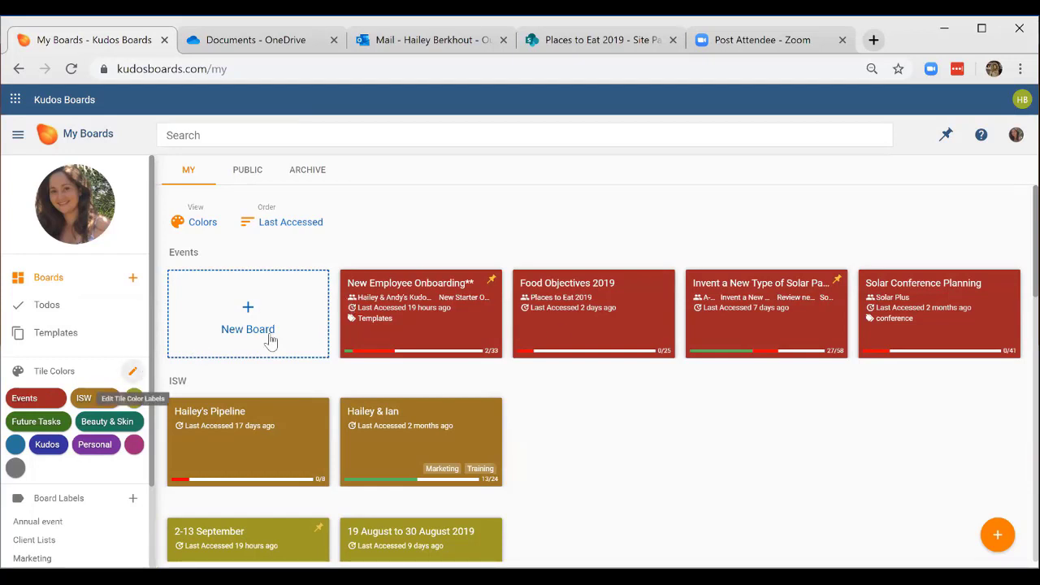
click(132, 371)
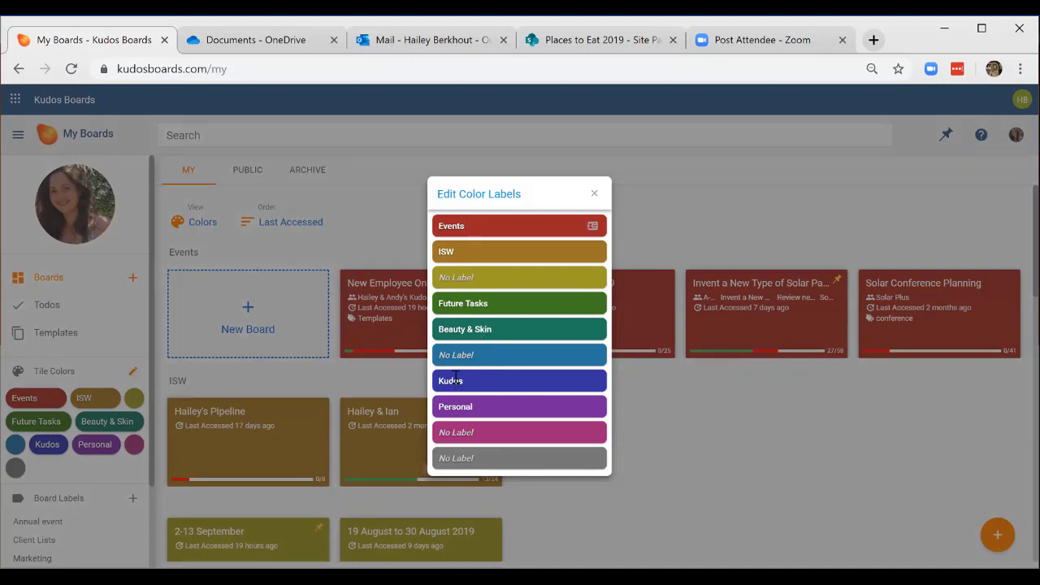
click(594, 194)
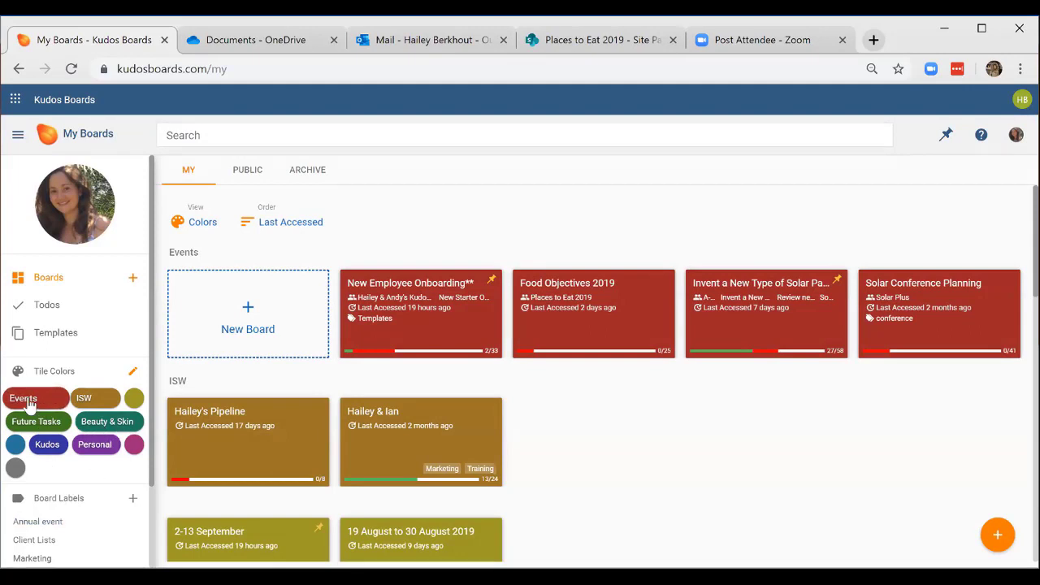
Assign the Events tile color to the Pipeline board in the ISW group and restore its ISW color.
click(275, 428)
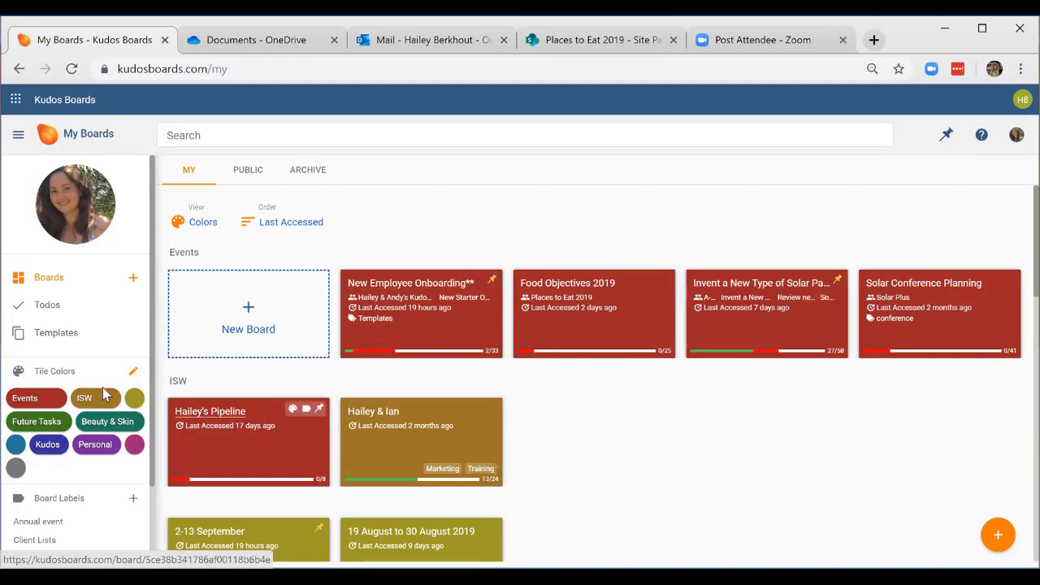
drag(122, 402, 233, 435)
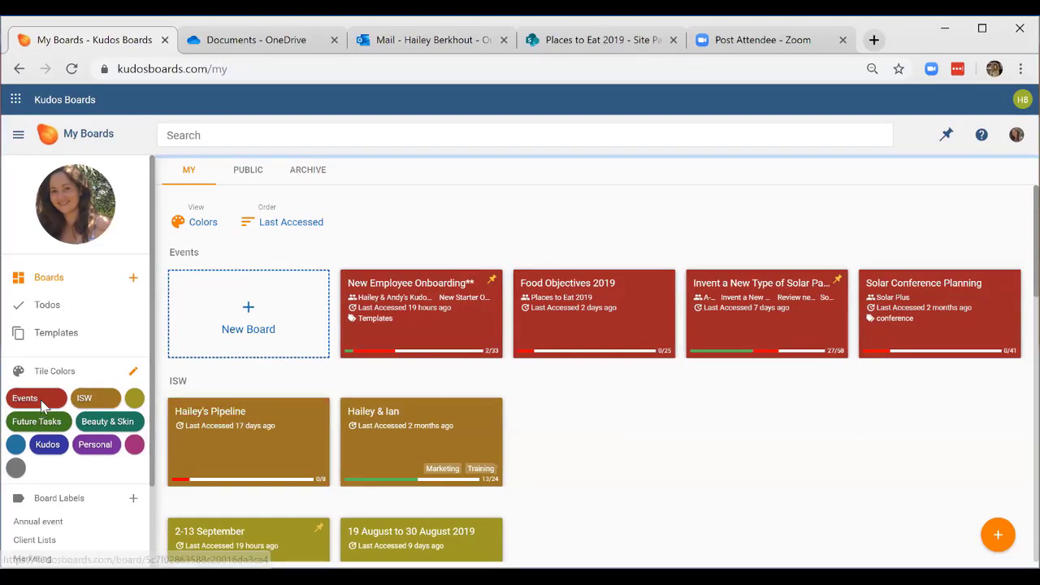
Filter the boards by the Events tile color and clear the filter again.
scroll(58, 341, down, 1)
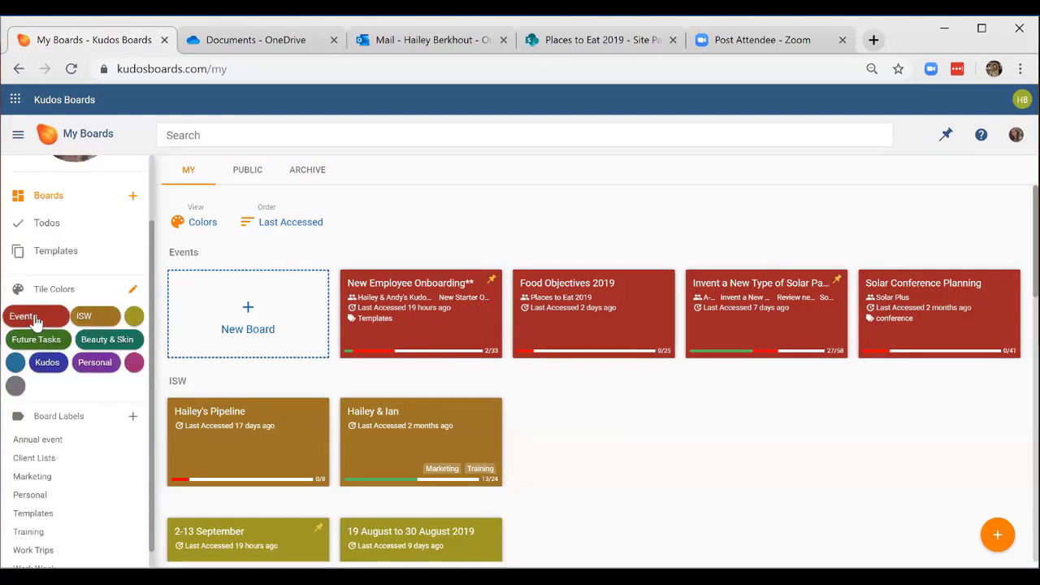
click(35, 319)
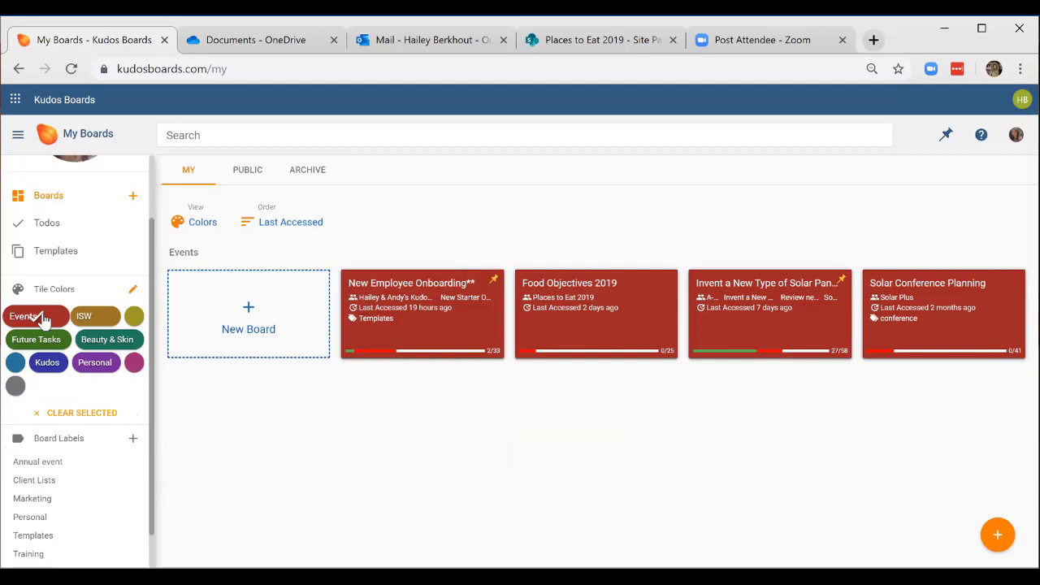
click(43, 319)
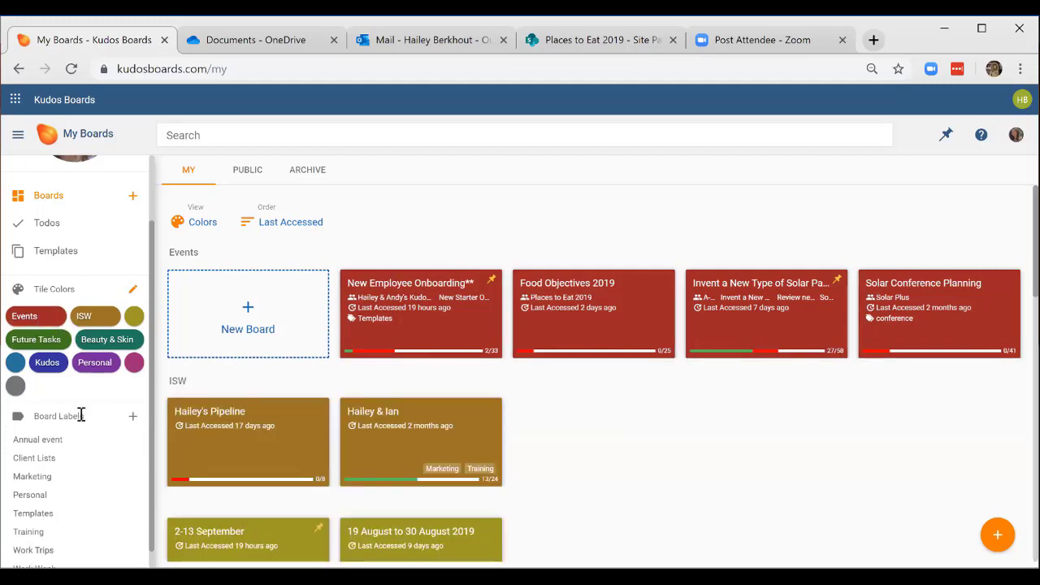
scroll(69, 418, down, 1)
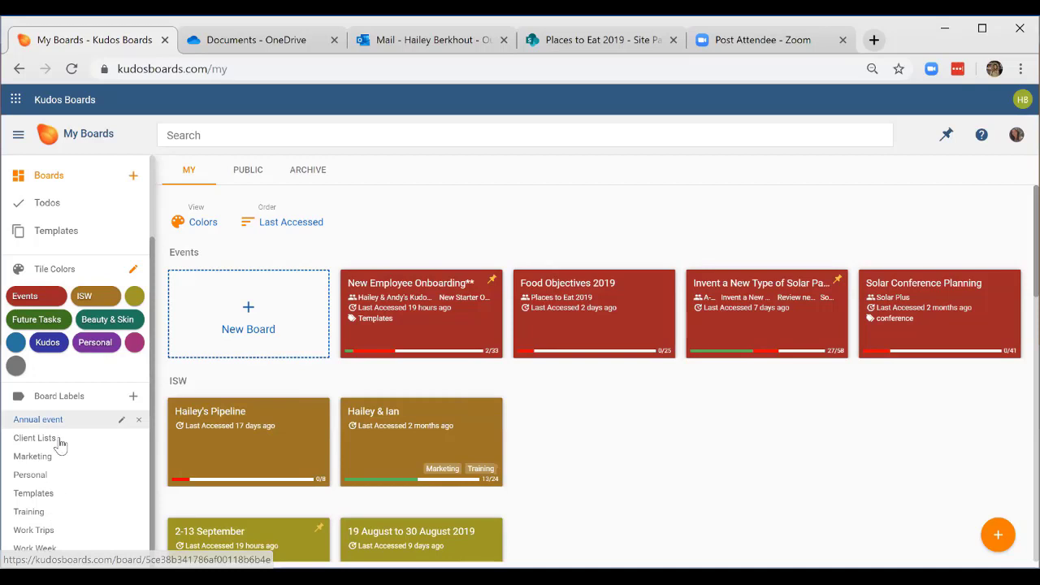
click(134, 402)
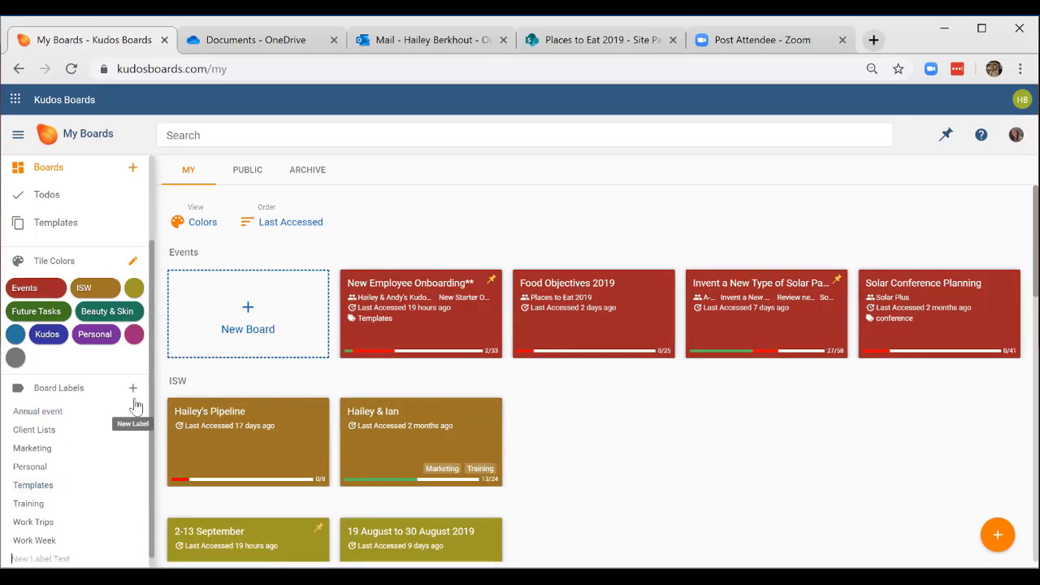
click(47, 559)
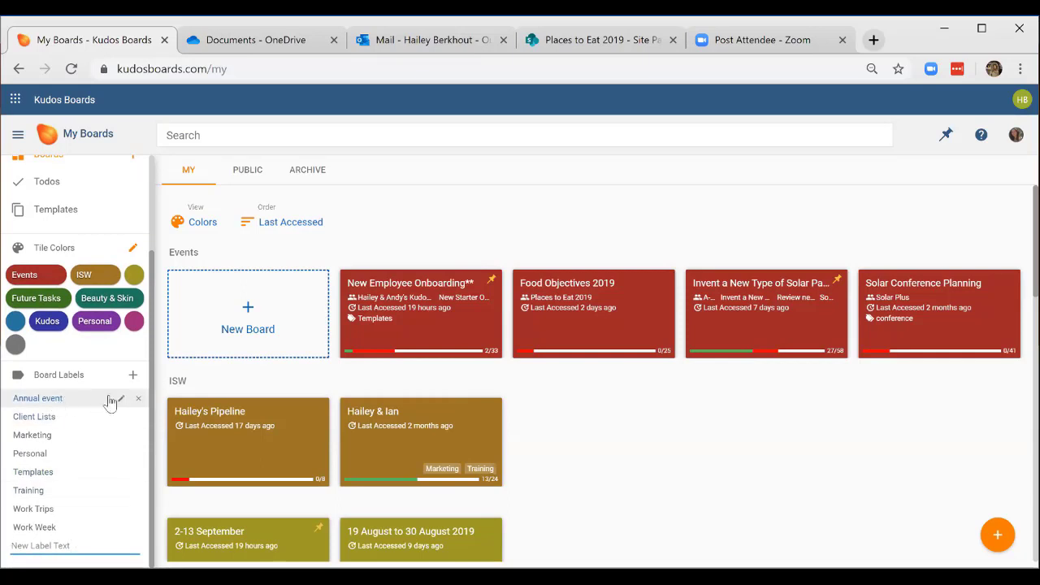
scroll(123, 399, up, 1)
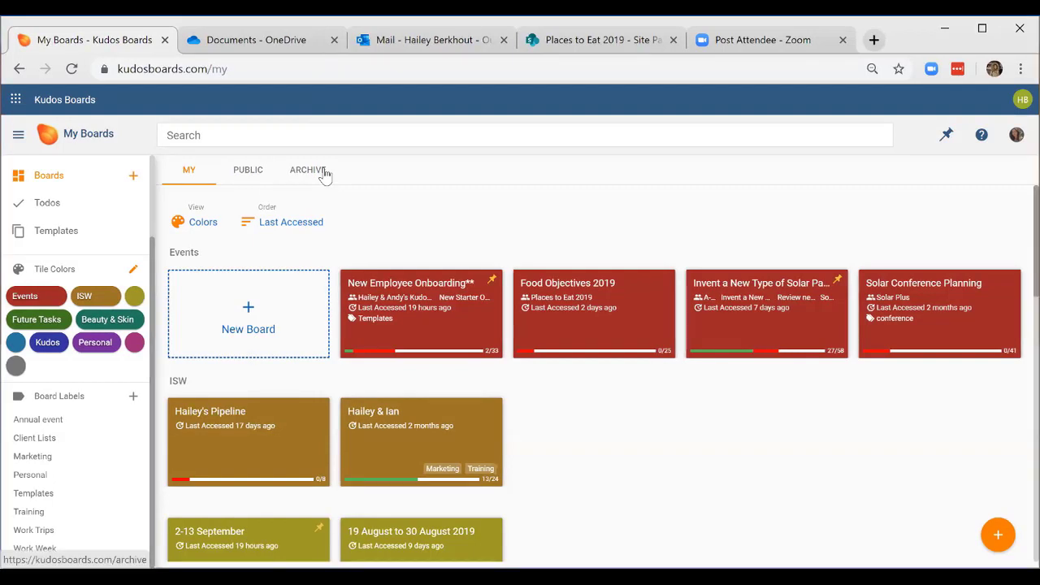
View the available options for grouping and ordering the boards, keeping Colors and Last Accessed.
click(196, 227)
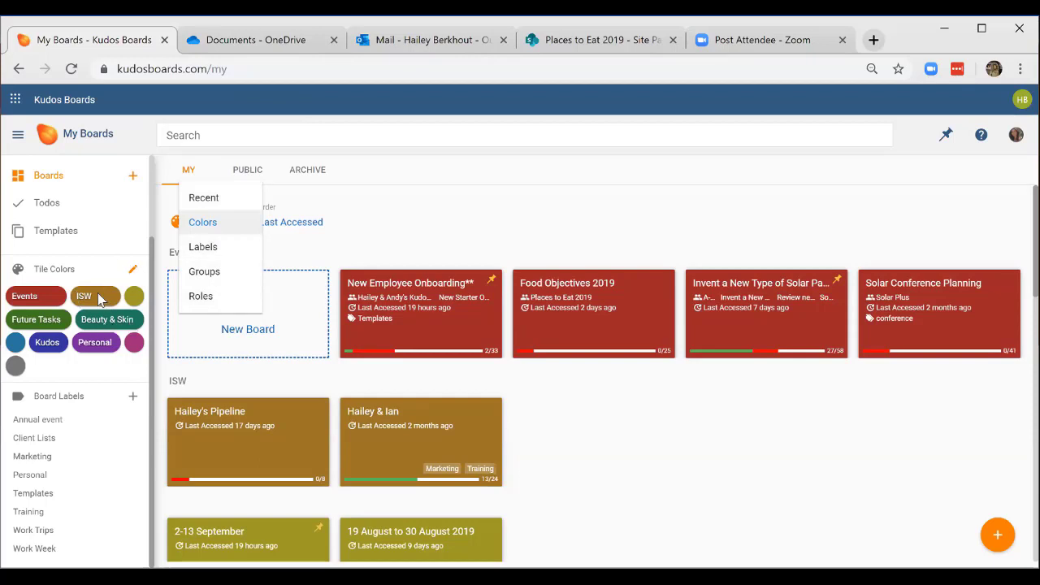
click(366, 236)
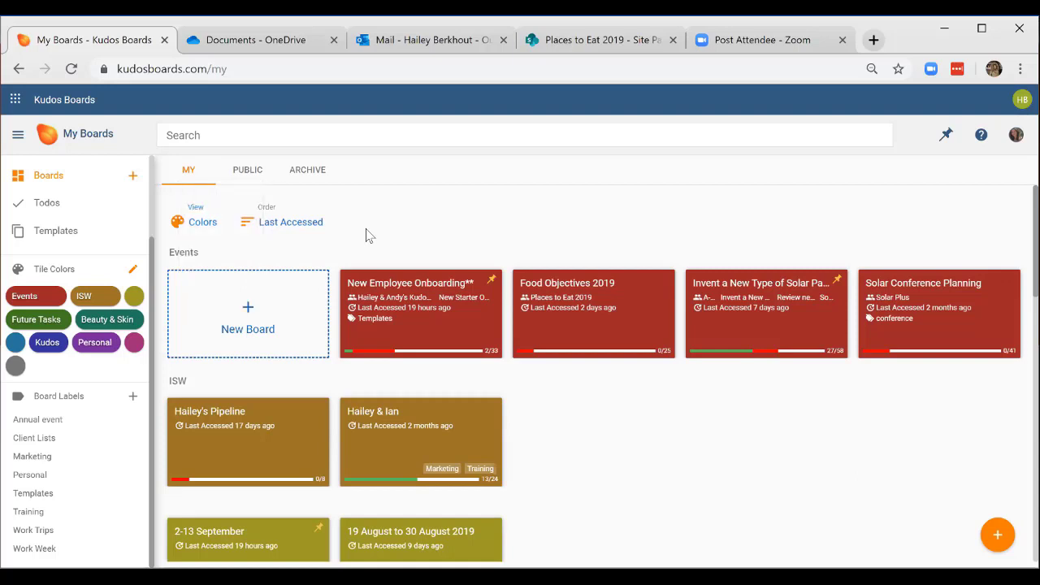
click(264, 232)
click(308, 222)
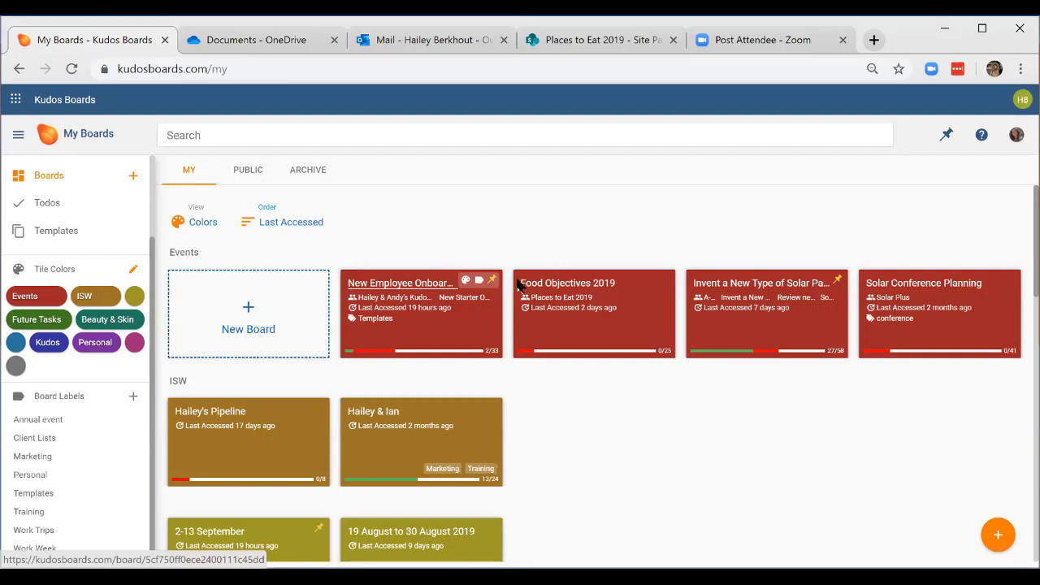
Pin the Kudos Marketing Ideas board from the Future Tasks group while the pinned boards are shown, and hide them again.
click(947, 137)
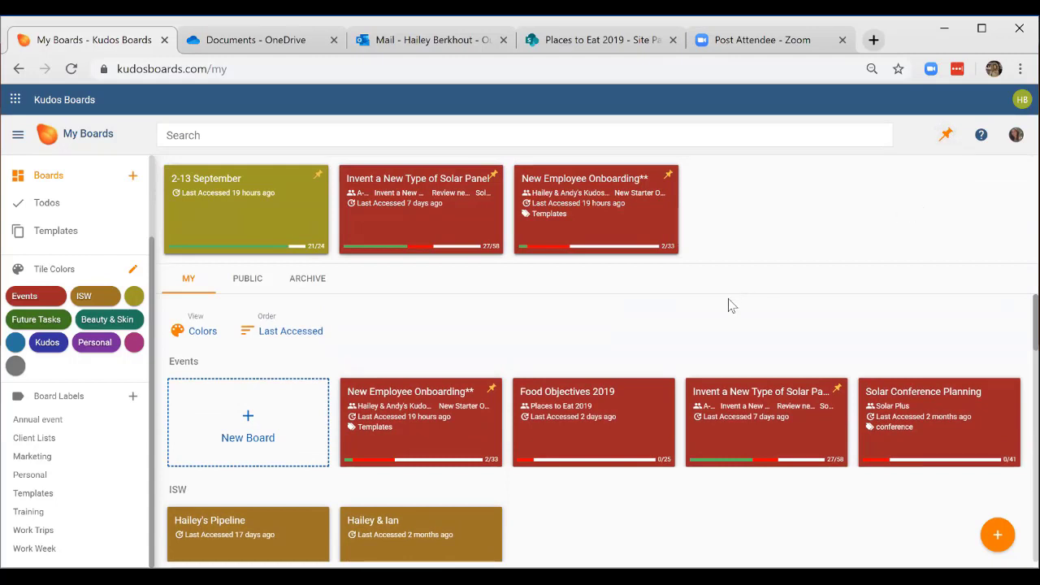
scroll(696, 344, down, 3)
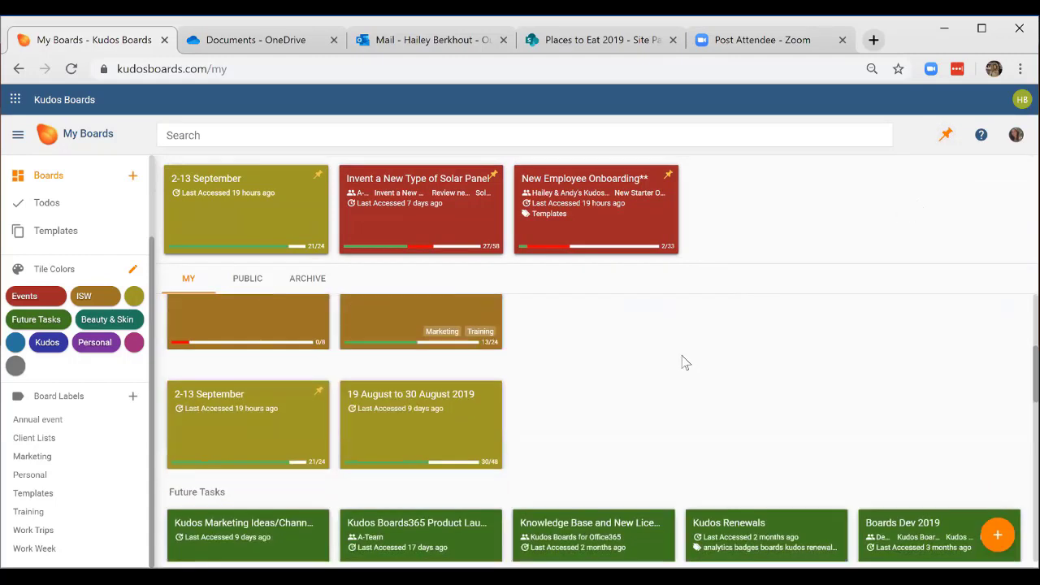
scroll(650, 345, down, 2)
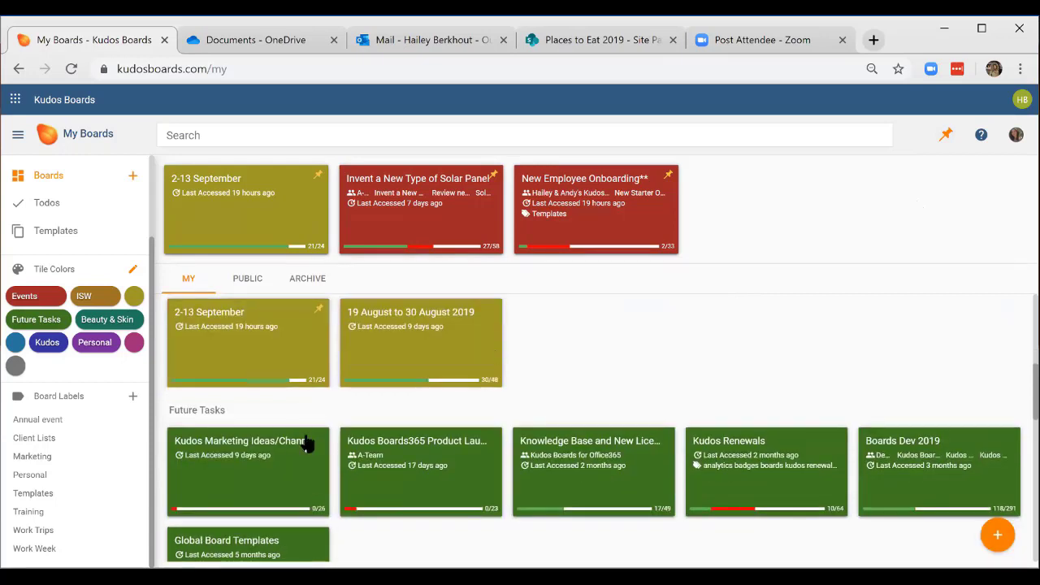
click(319, 438)
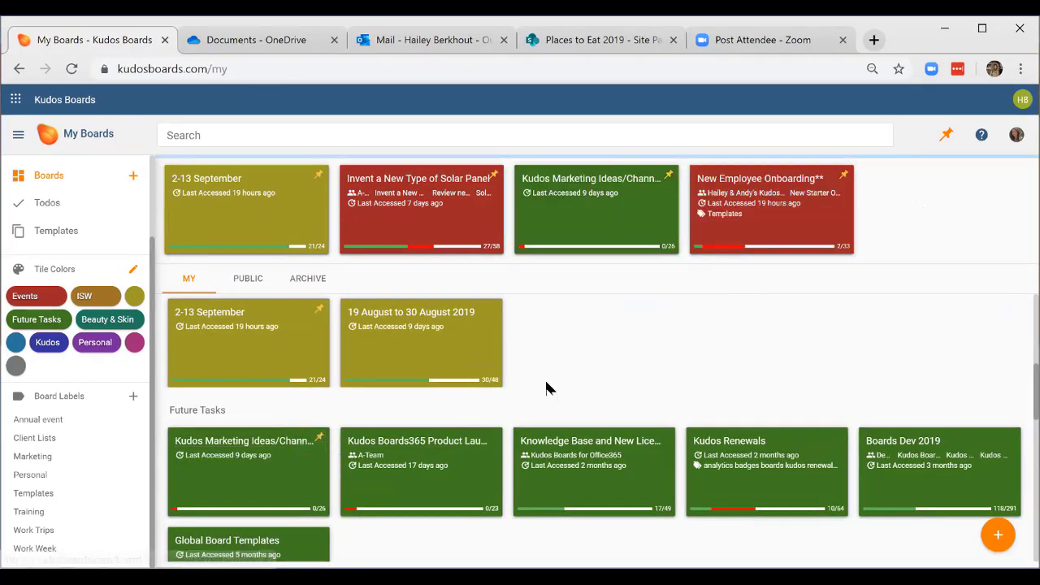
click(945, 144)
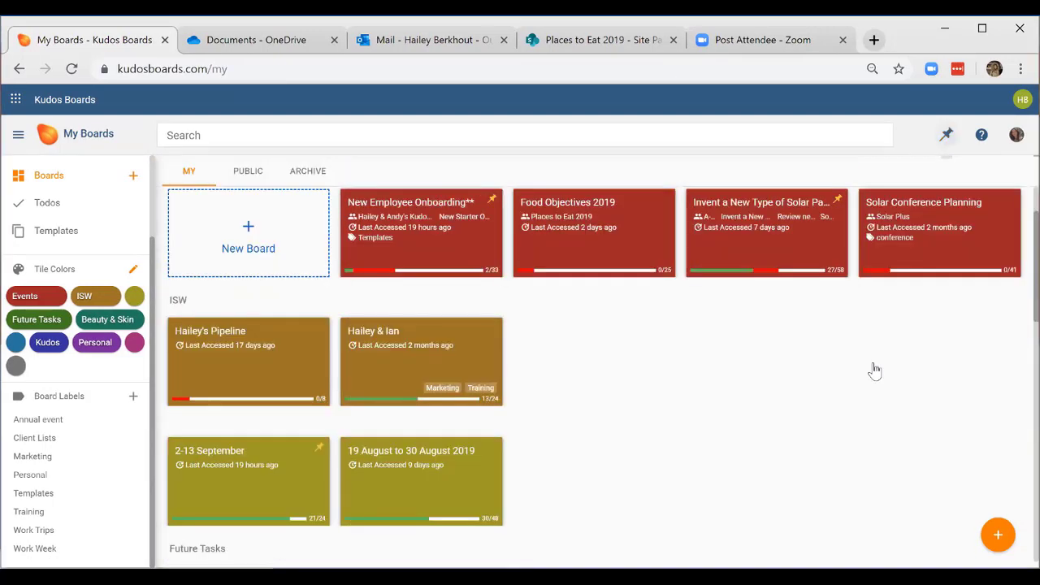
scroll(876, 367, up, 2)
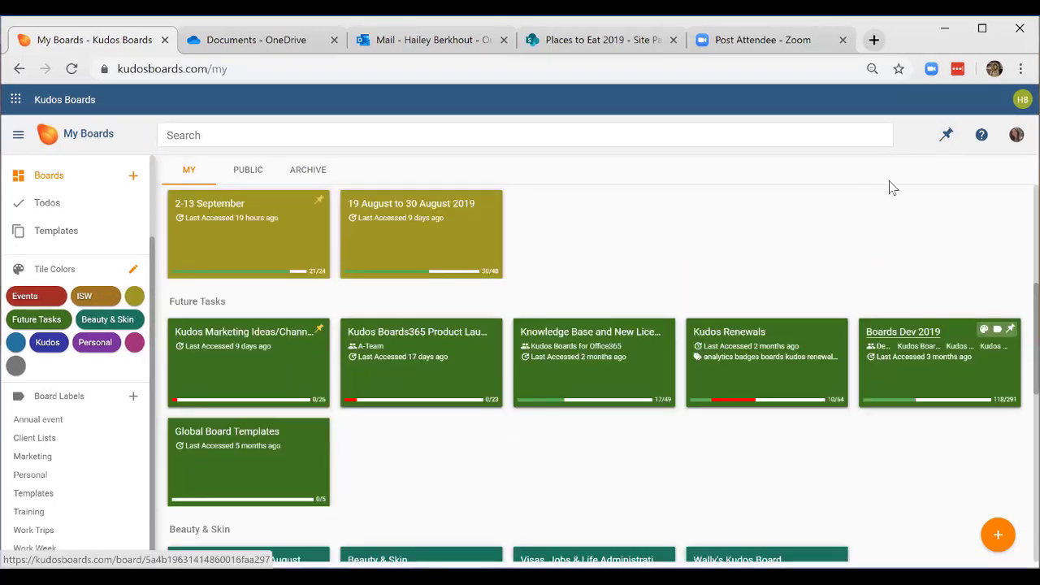
Show the pinned boards and open the New Employee Onboarding board in a new browser tab.
click(944, 141)
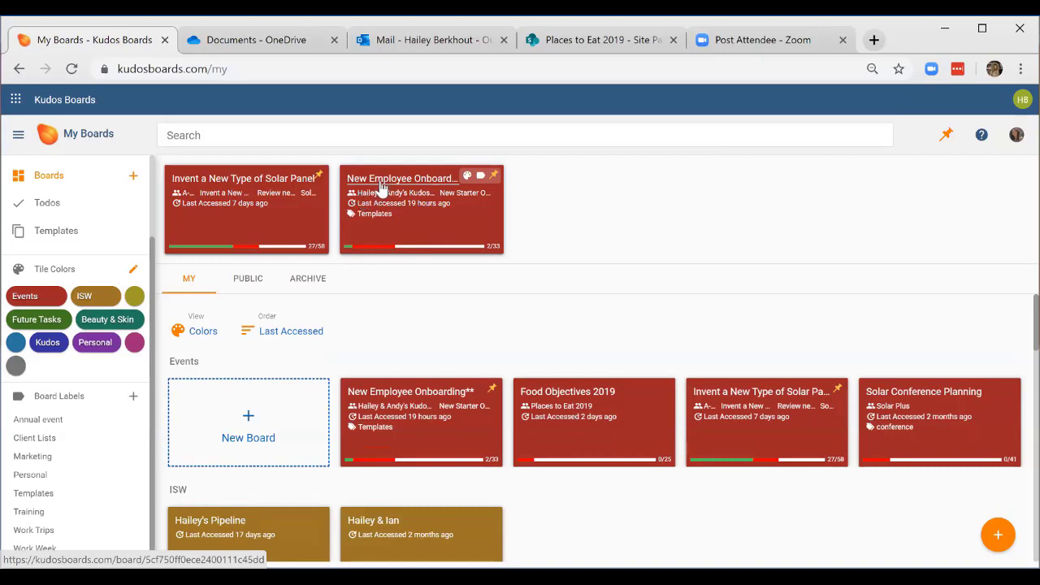
middle_click(380, 187)
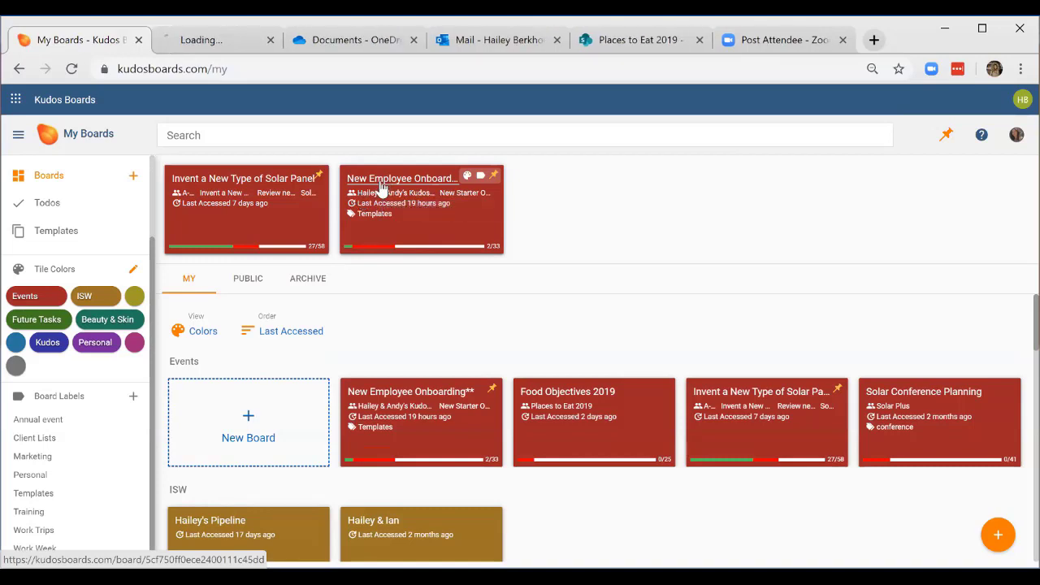
click(237, 44)
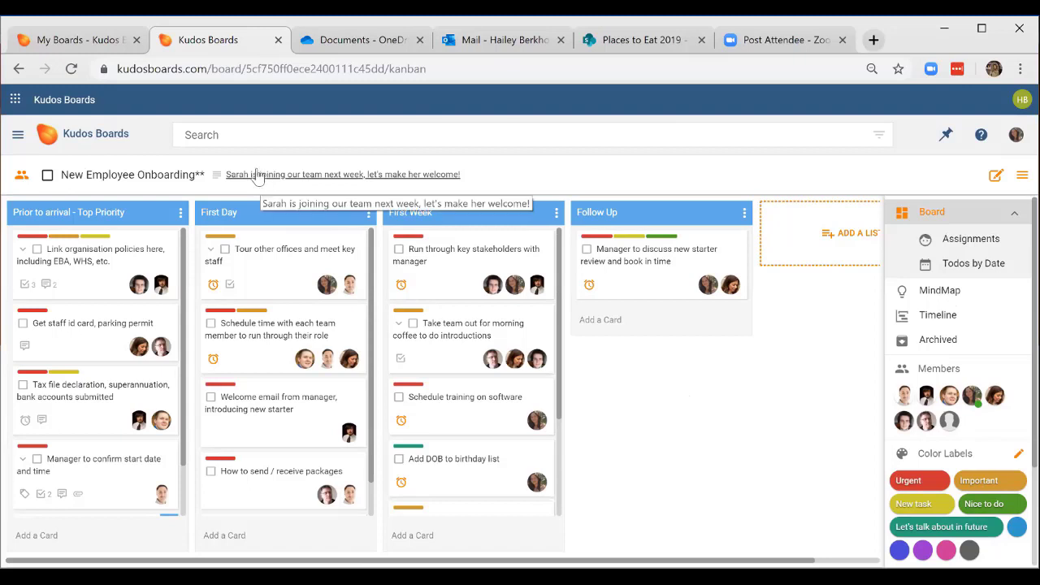
Rename the board as "New Employee Onboarding*".
click(201, 179)
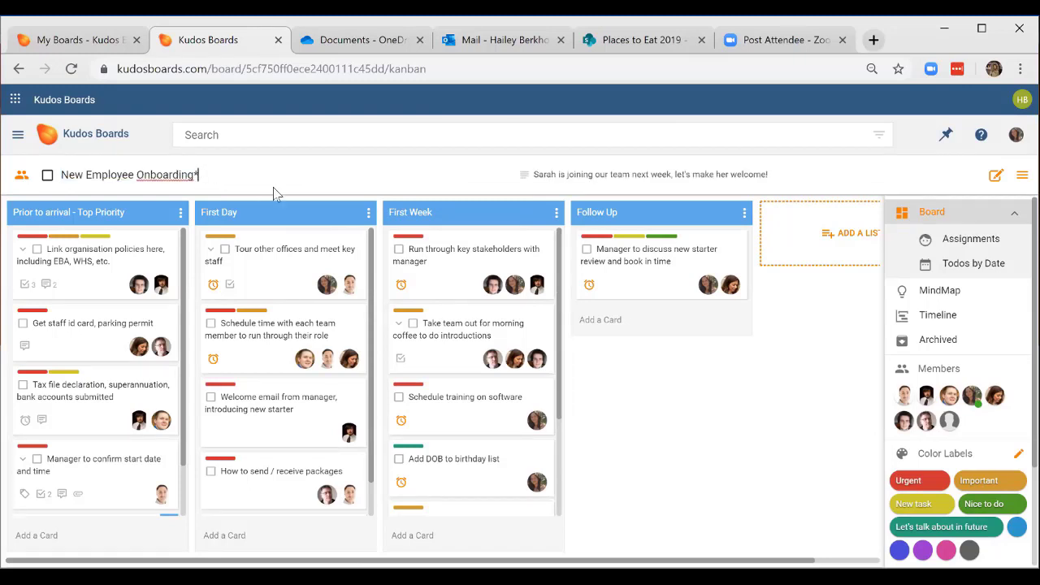
key(Return)
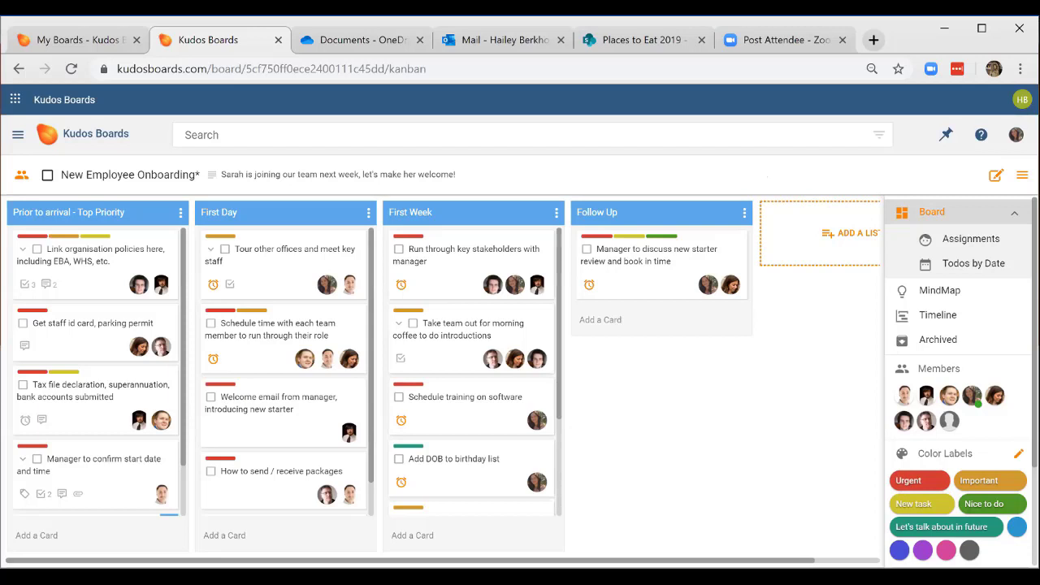
drag(631, 493, 628, 497)
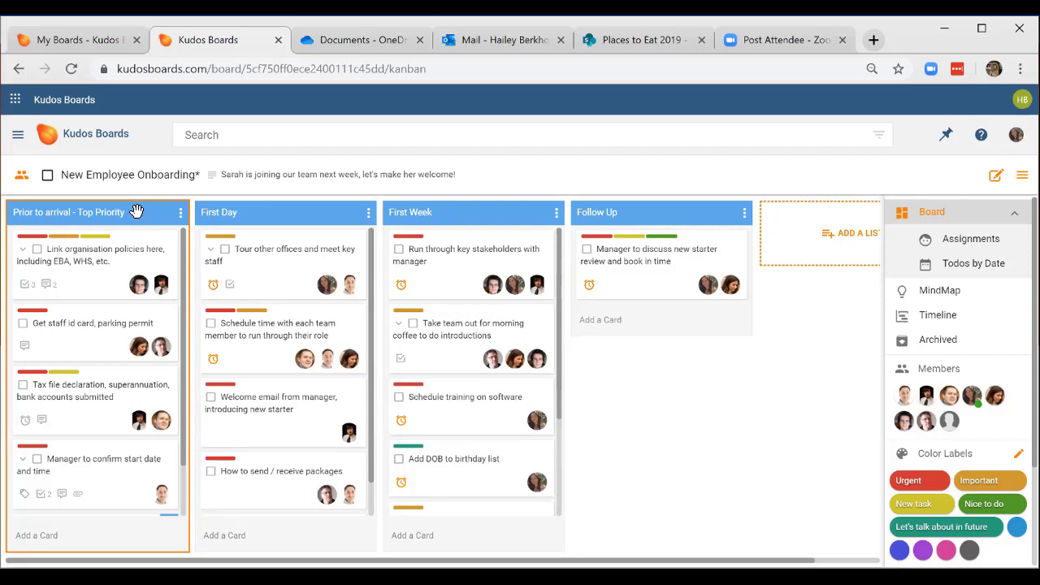
mouse_move(138, 211)
mouse_down()
mouse_move(298, 215)
mouse_move(337, 235)
mouse_move(640, 204)
mouse_move(789, 204)
mouse_move(424, 252)
mouse_move(128, 226)
mouse_move(143, 210)
mouse_up()
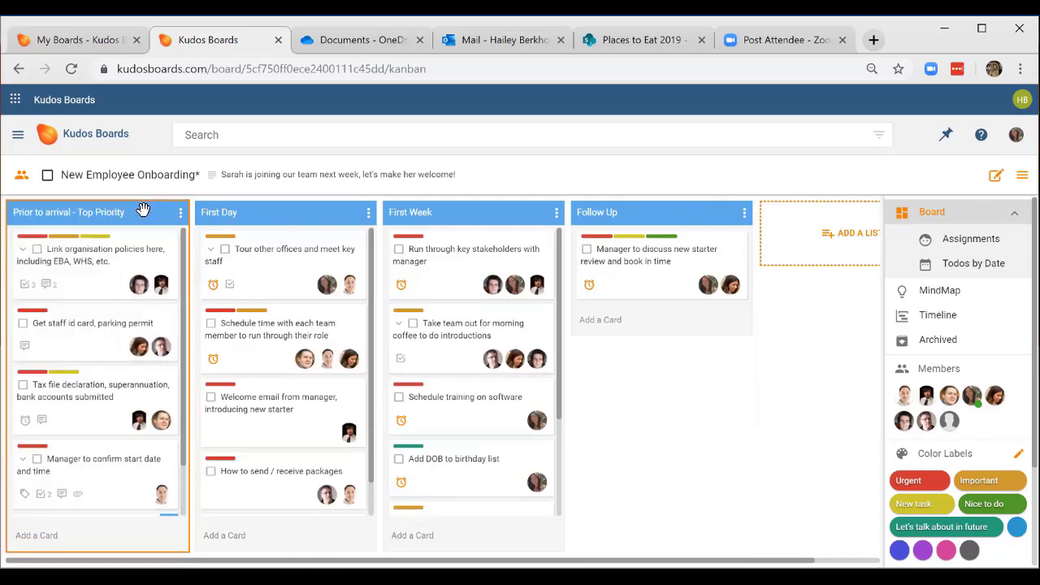
drag(85, 263, 83, 258)
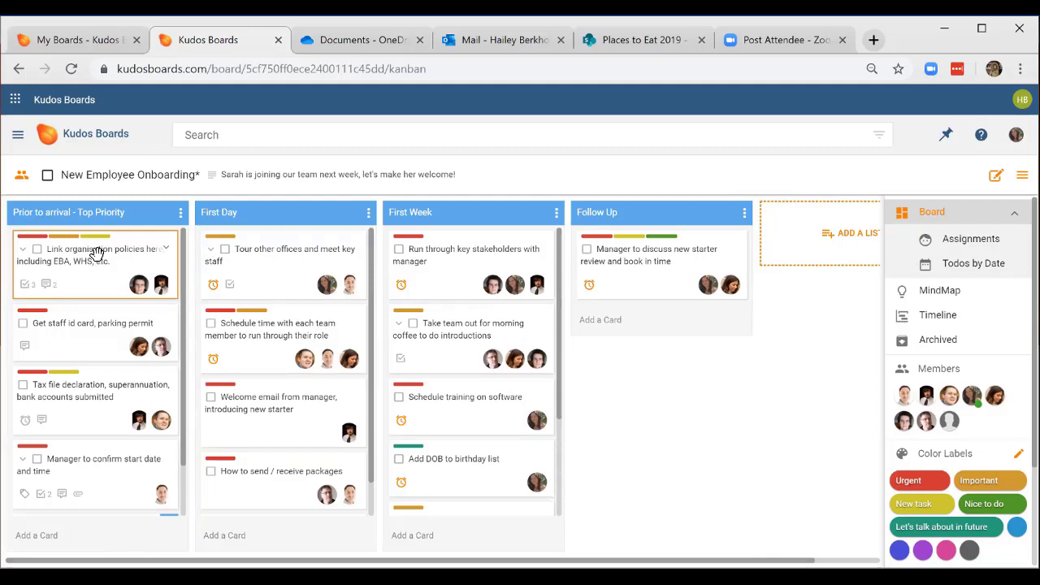
Open the "Link organisation policies here, including EBA, WHS, etc." card in the "Prior to arrival - Top Priority" list to view its details.
click(96, 253)
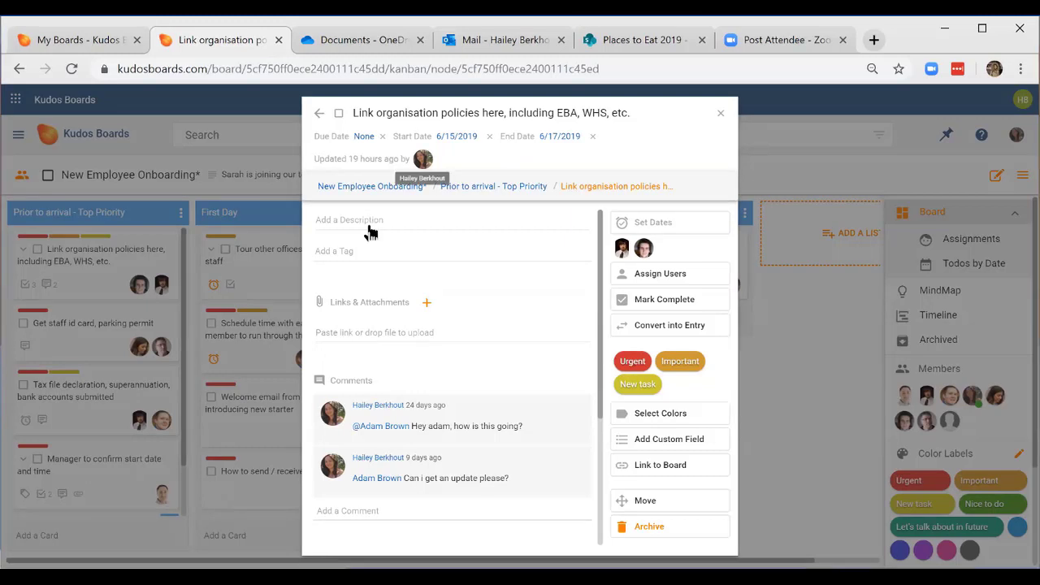
click(348, 254)
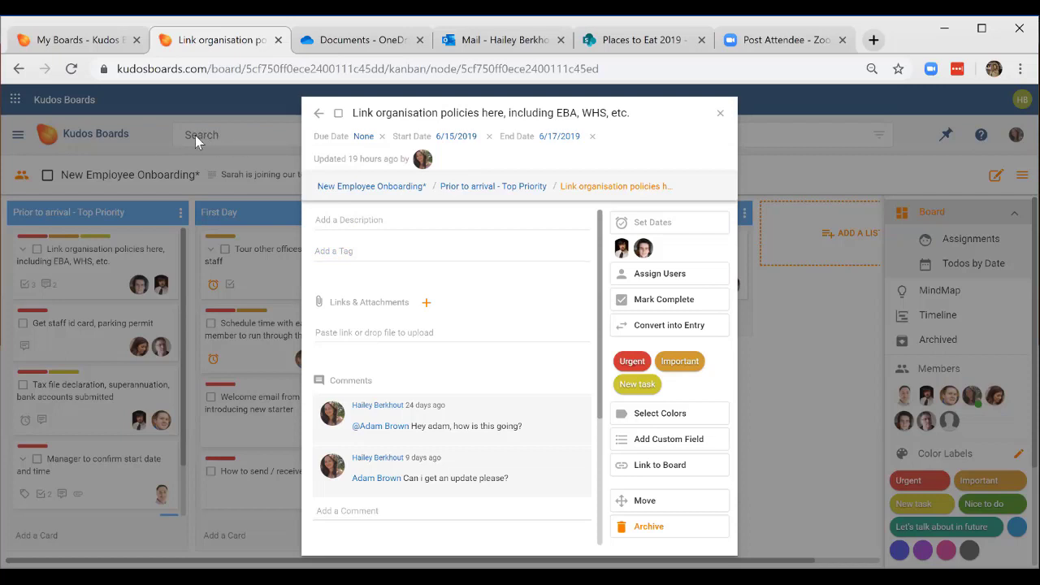
Examine the card's options for adding links and attachments, its comments and its sub cards.
click(425, 307)
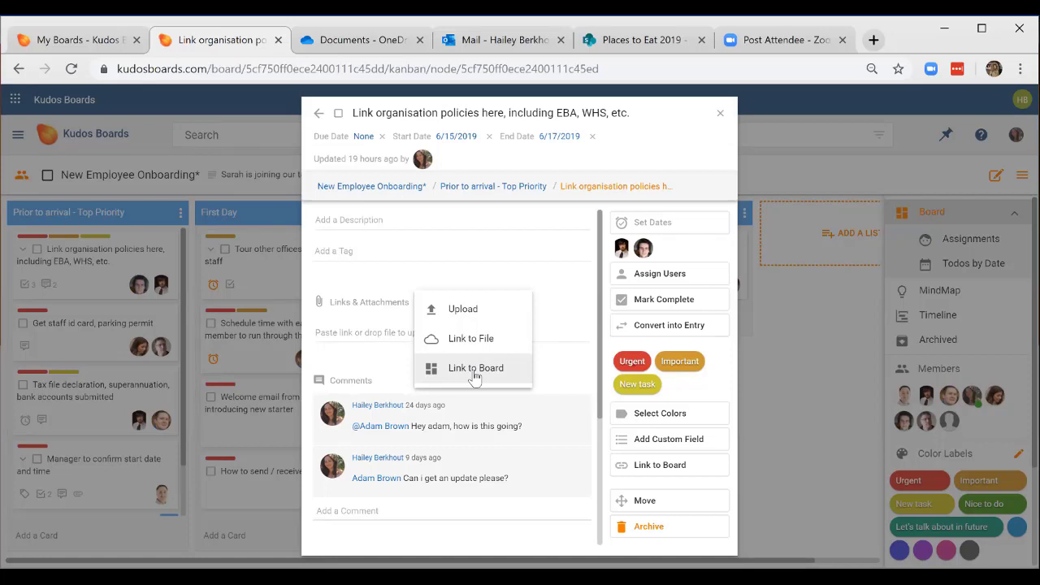
click(569, 375)
scroll(567, 382, down, 2)
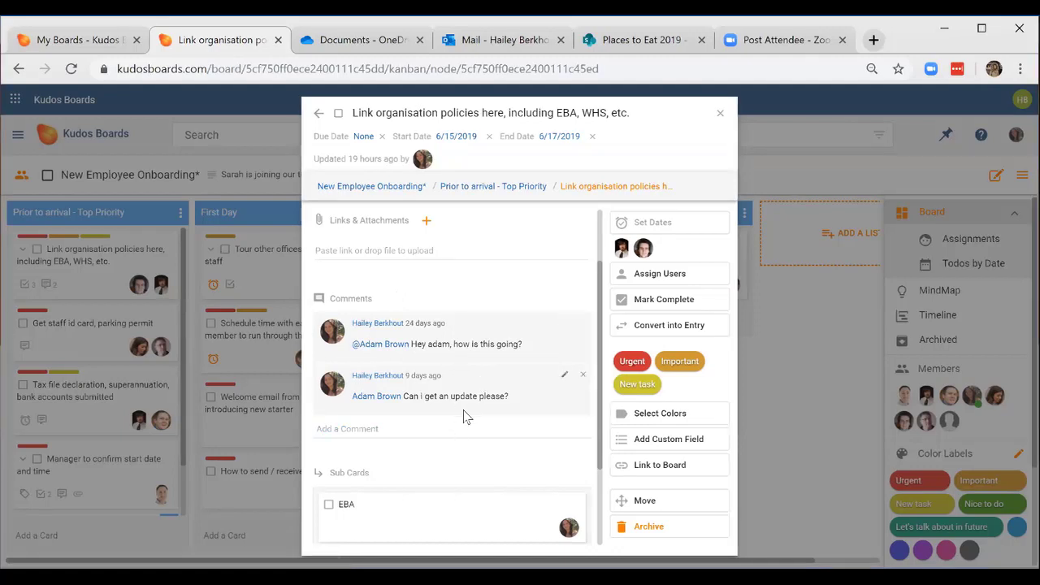
click(400, 435)
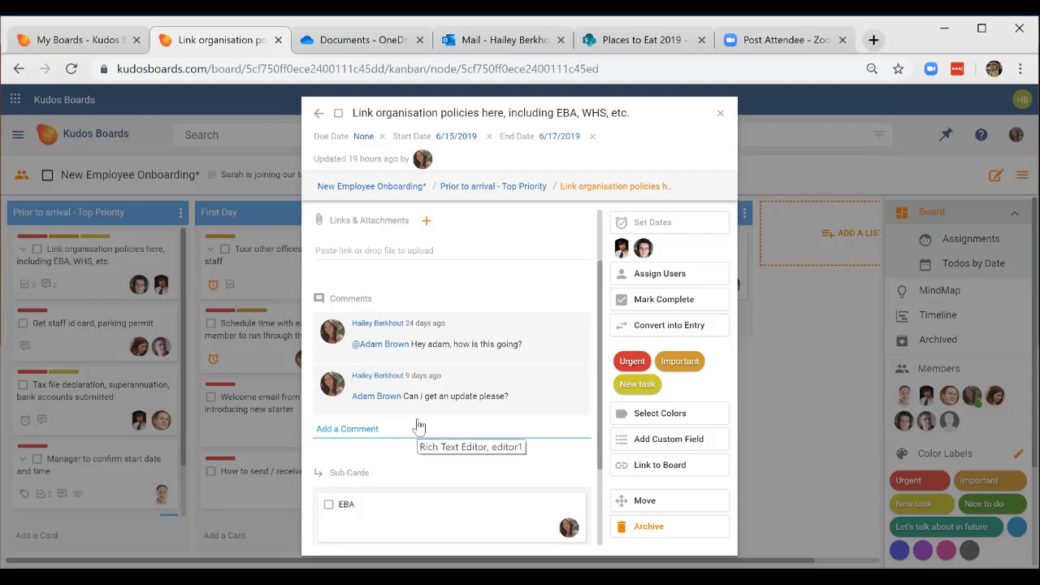
scroll(419, 426, down, 3)
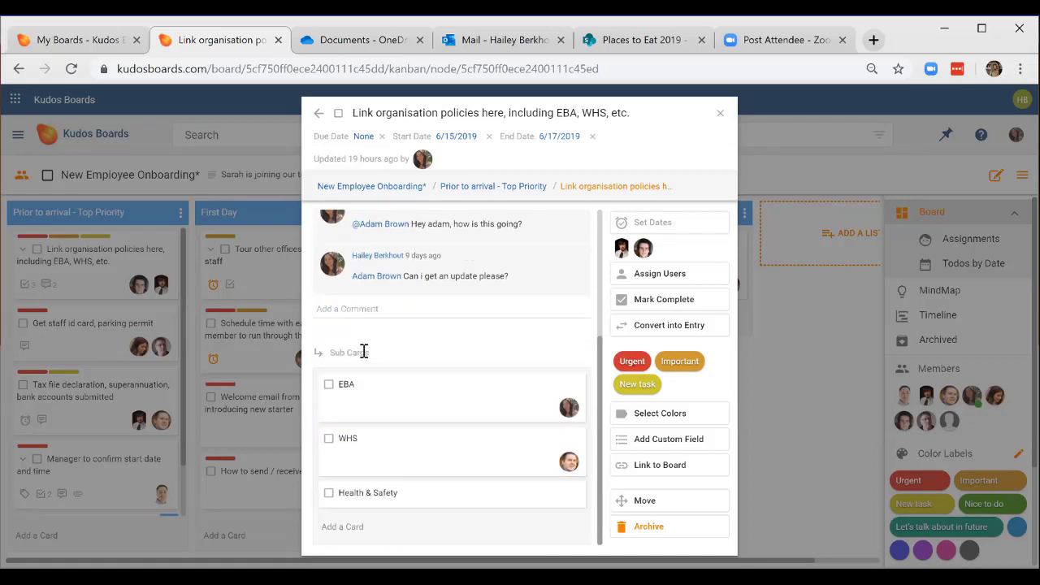
click(357, 450)
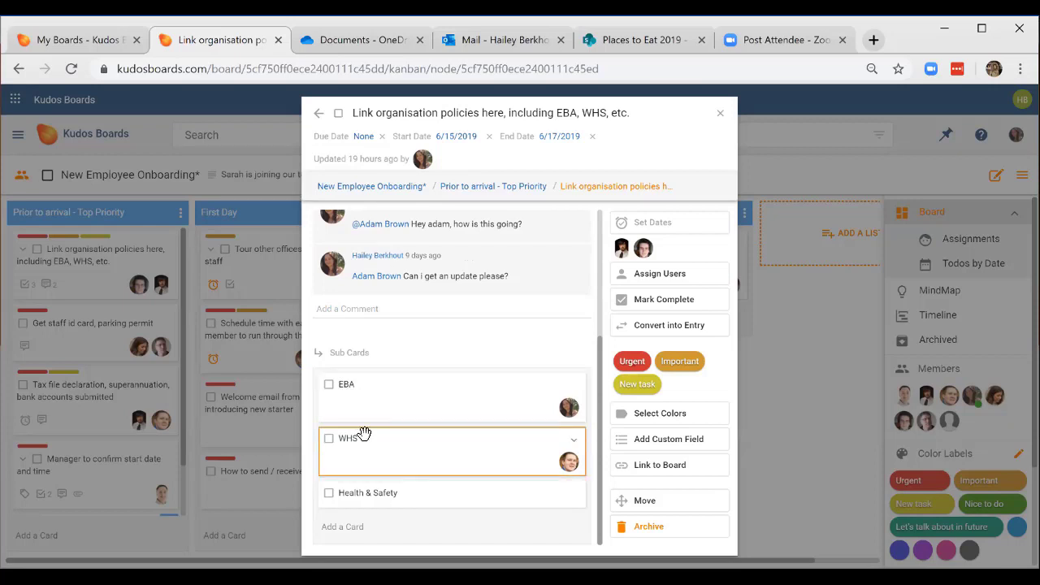
scroll(363, 433, up, 3)
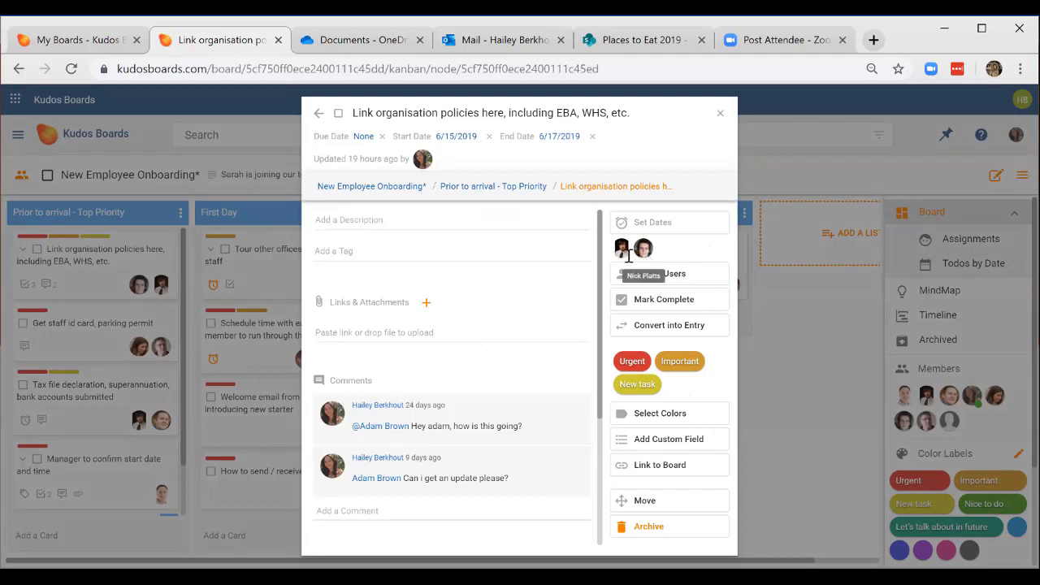
View the list of users who can be assigned to the card without altering the current assignments.
click(674, 273)
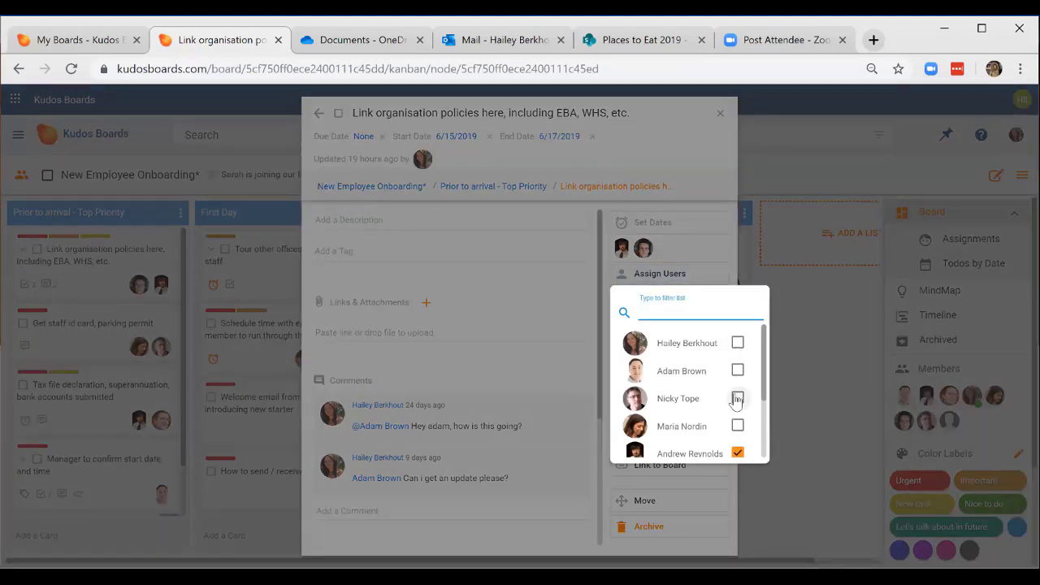
scroll(736, 398, down, 2)
scroll(716, 391, up, 3)
click(713, 249)
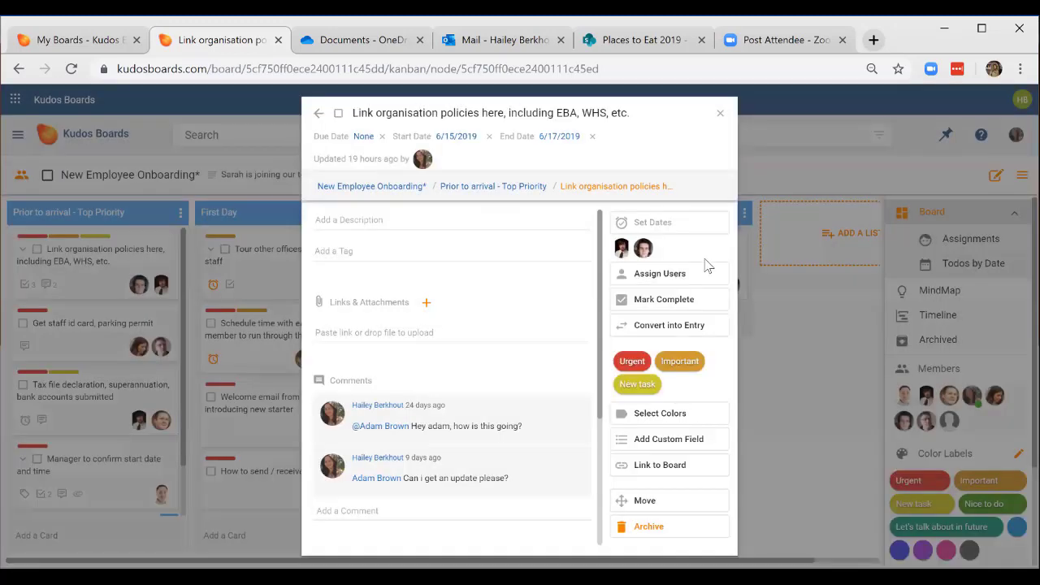
click(674, 301)
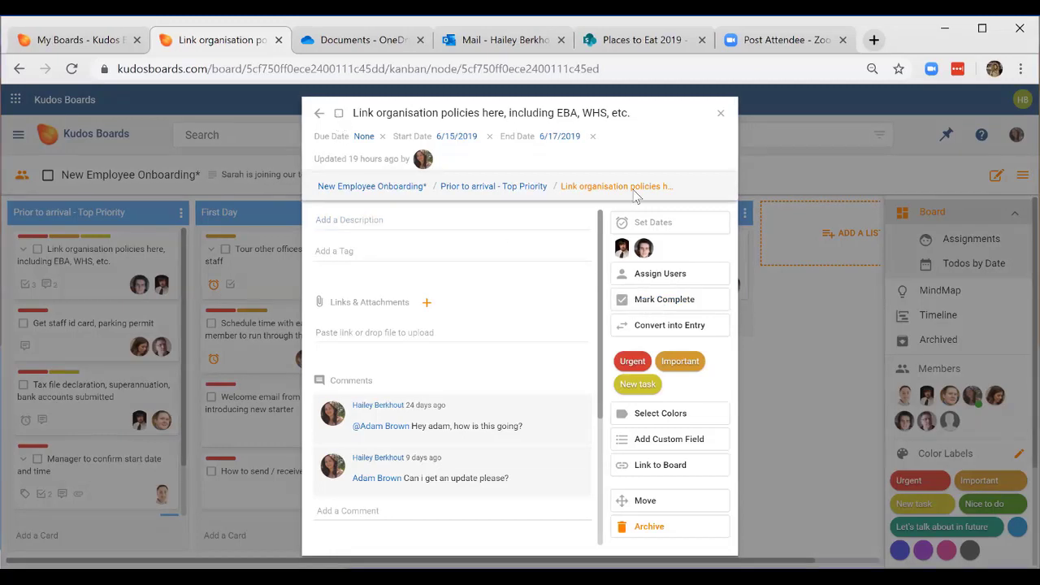
click(672, 335)
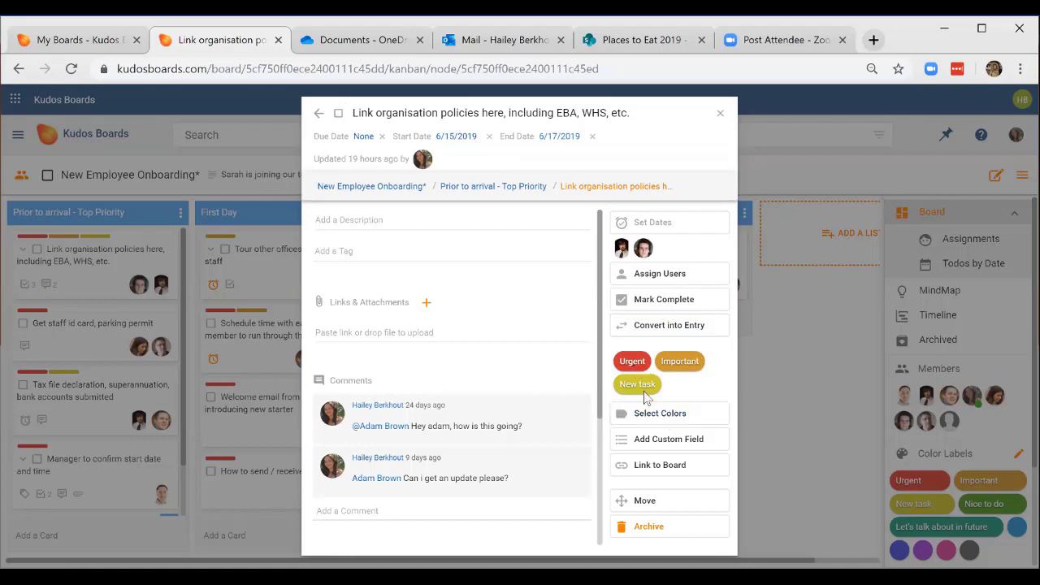
Review the color labels available for the card, keep the current selection and close the card.
click(659, 415)
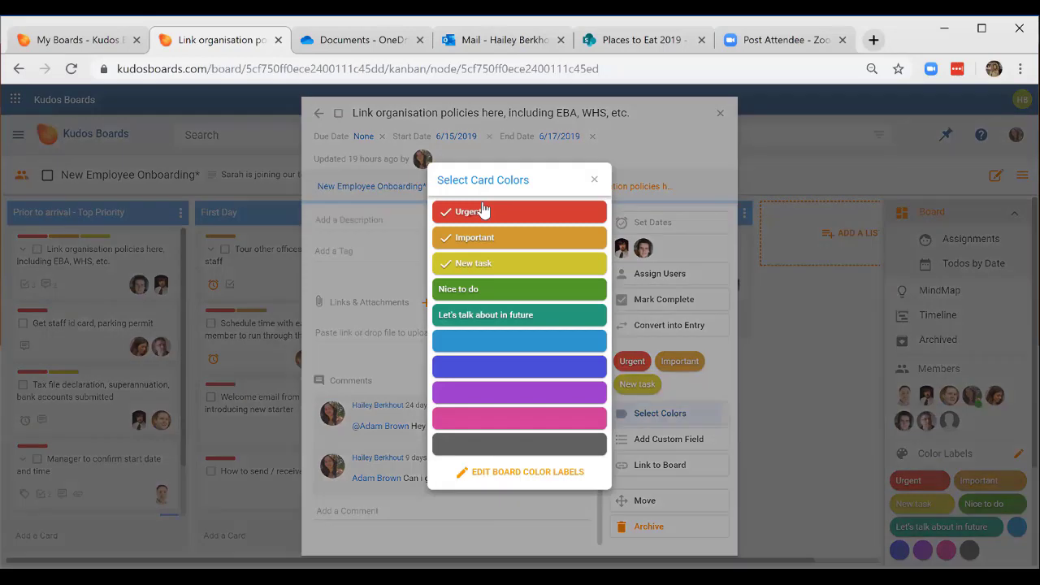
click(483, 210)
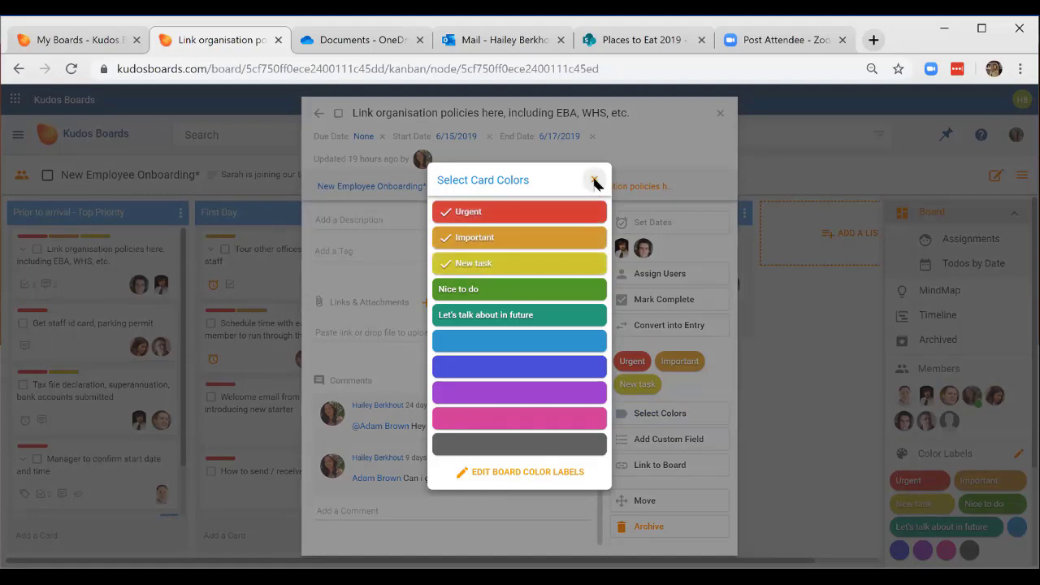
click(673, 393)
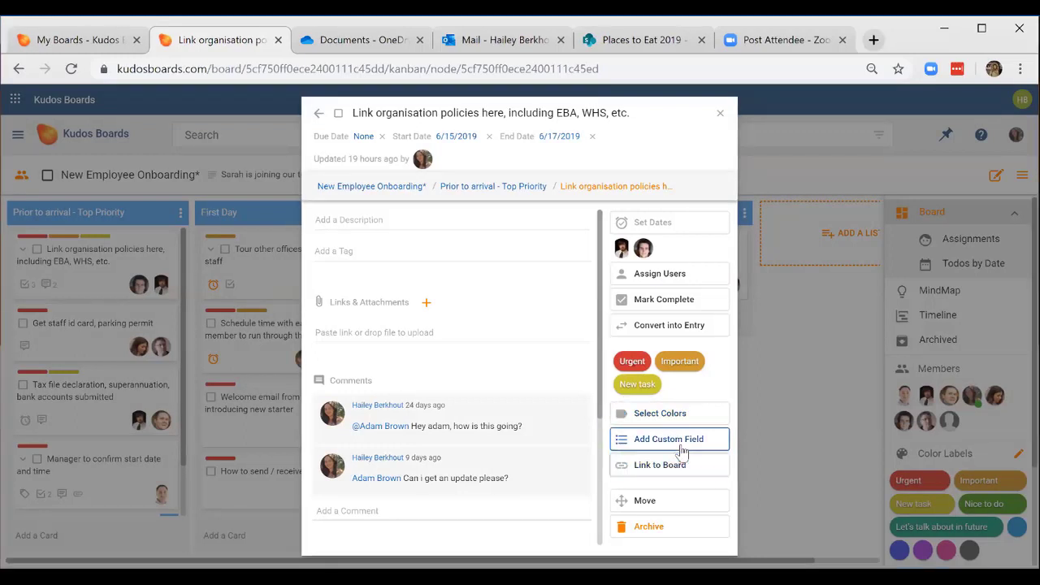
click(681, 447)
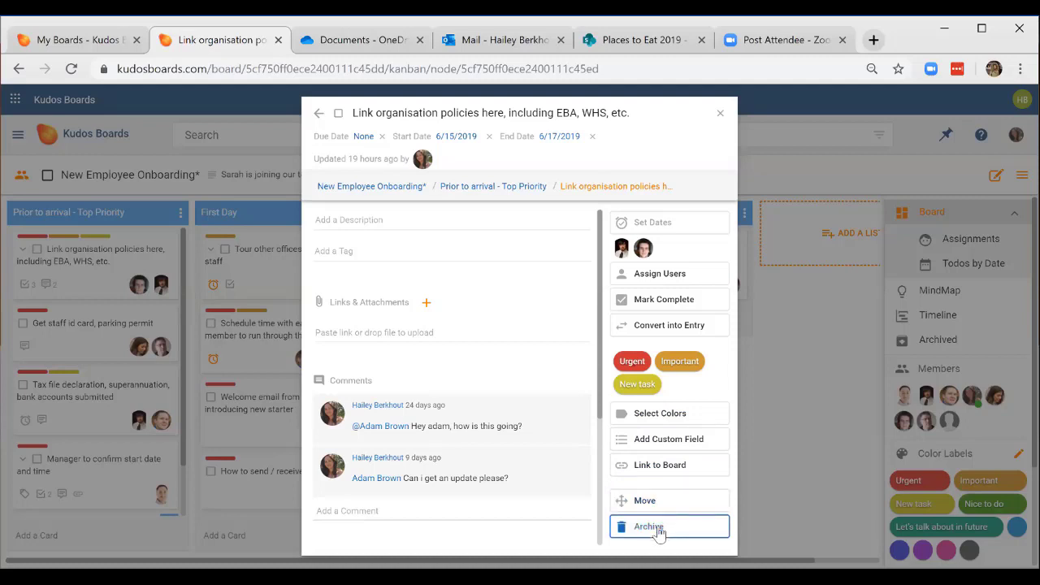
click(722, 114)
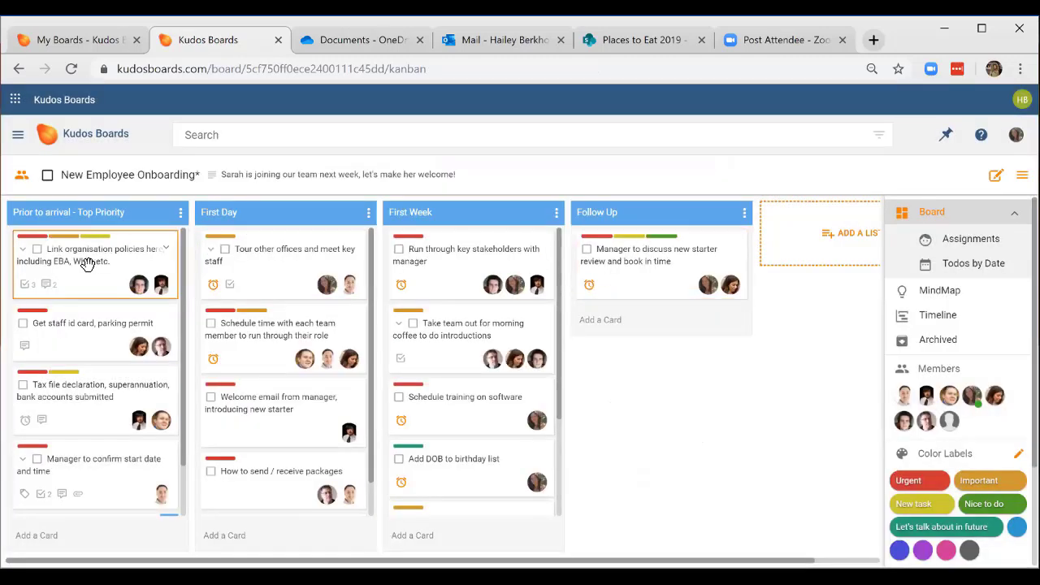
Move the "Link organisation policies here, including EBA, WHS, etc." card to the top of the First Day list, and briefly mark it complete before reverting that.
drag(69, 252, 270, 250)
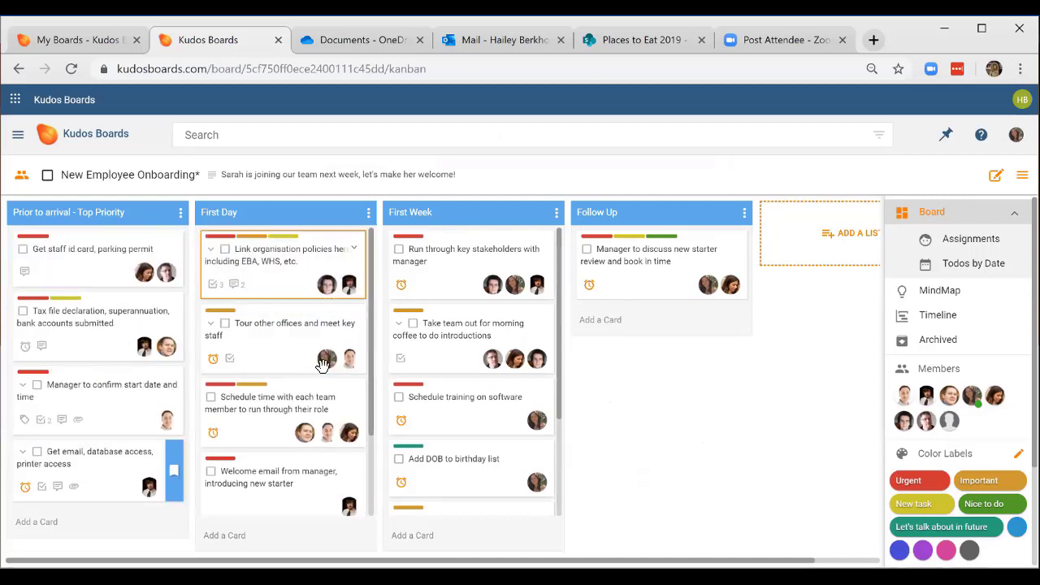
click(225, 249)
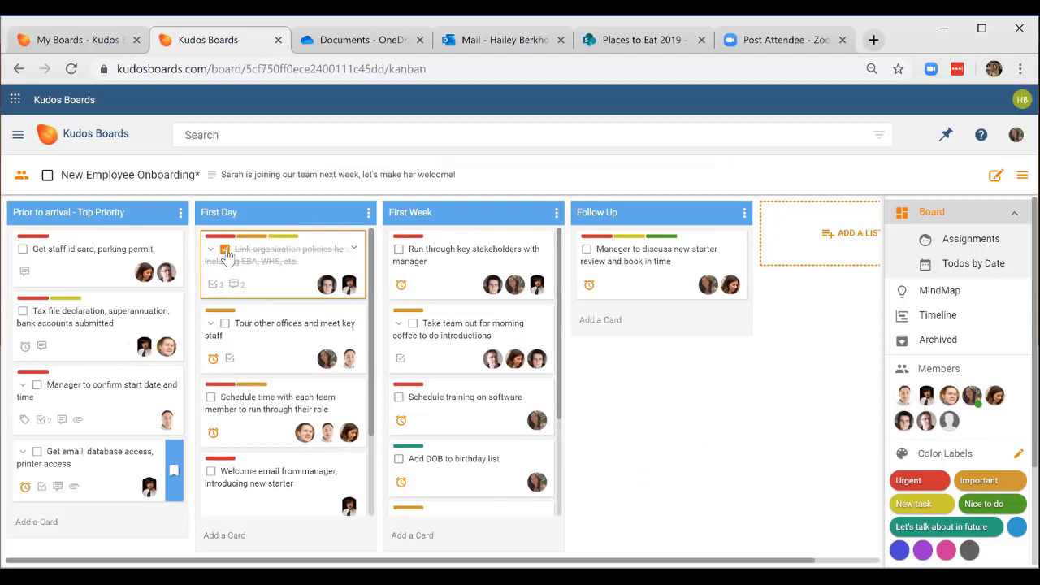
click(225, 250)
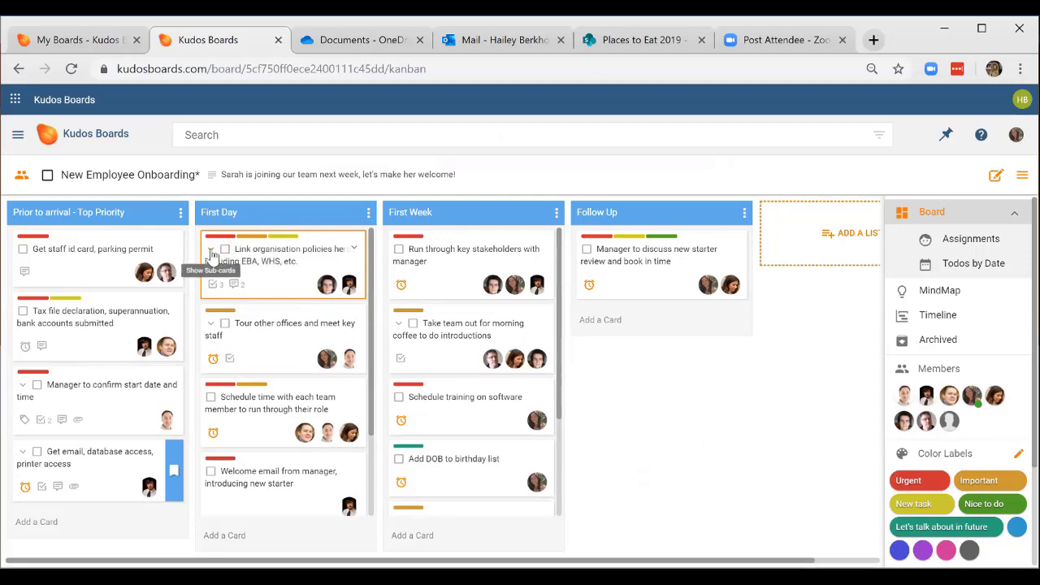
Expand the sub cards of the "Link organisation policies here" card in the First Day list and collapse them again.
click(210, 251)
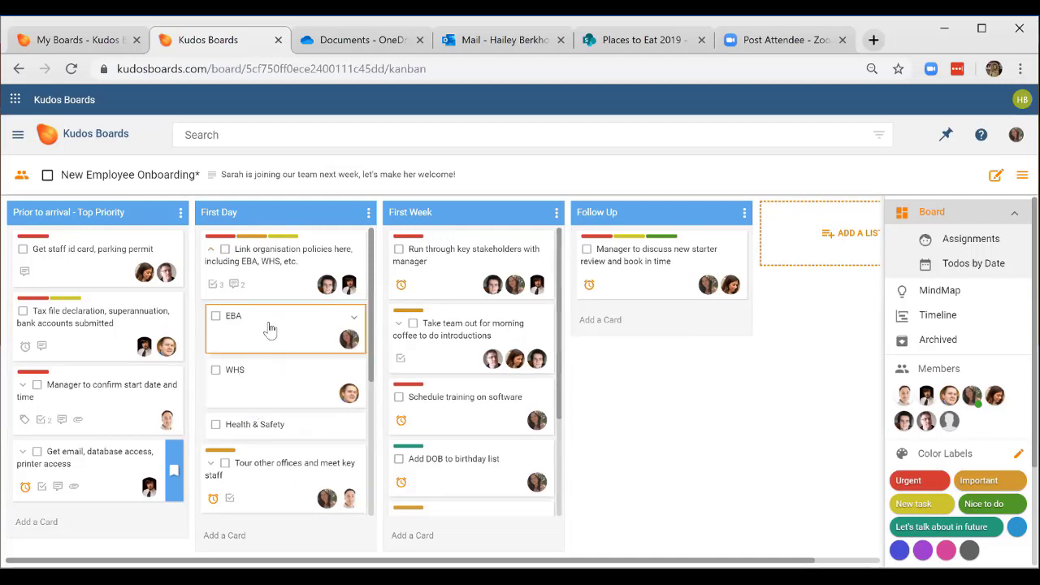
click(209, 255)
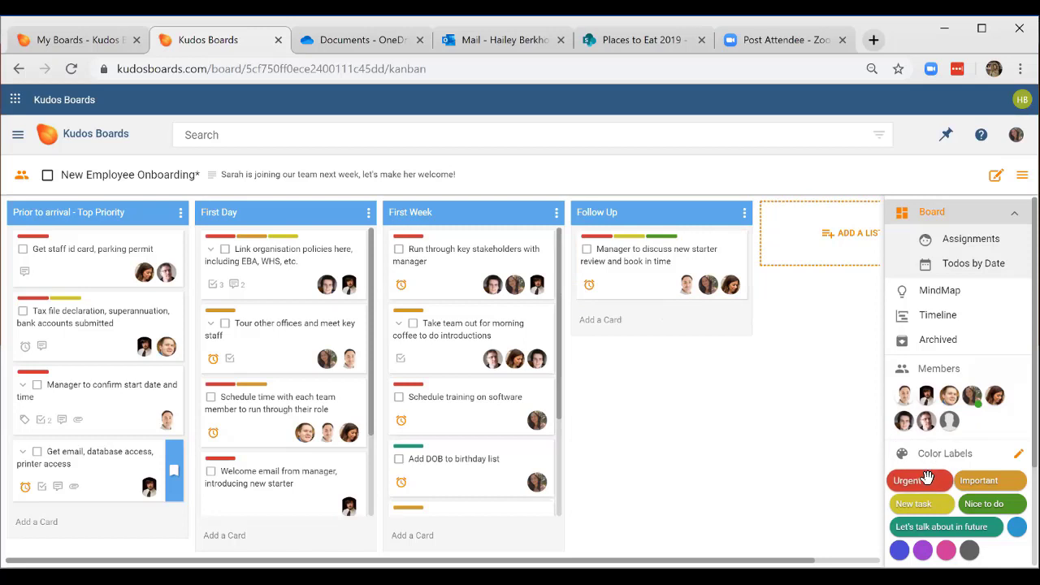
Apply the Urgent label to the "Take team out for morning coffee to do introductions" card and view the board's color label settings.
drag(932, 481, 517, 319)
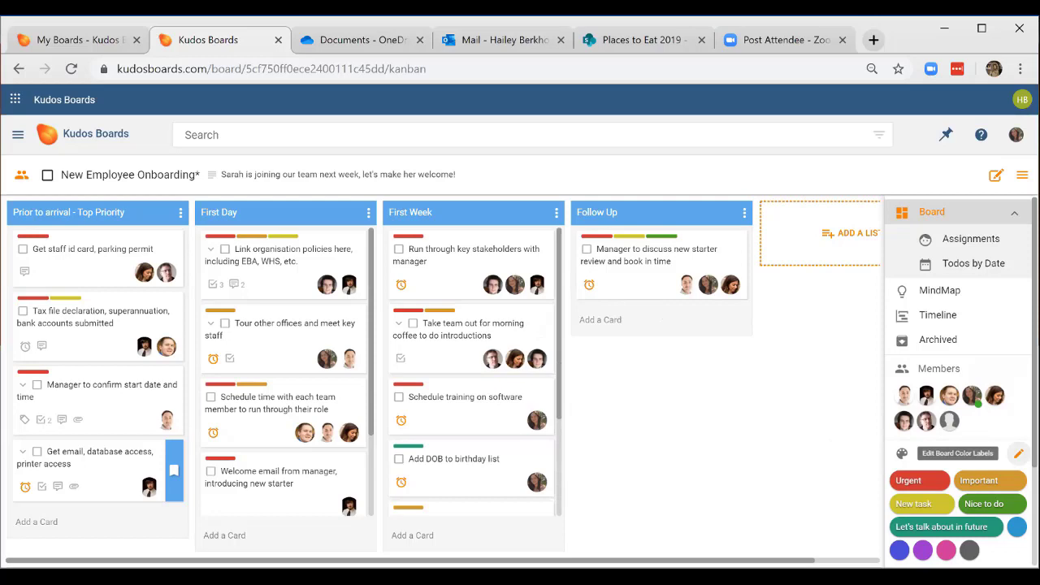
click(1018, 454)
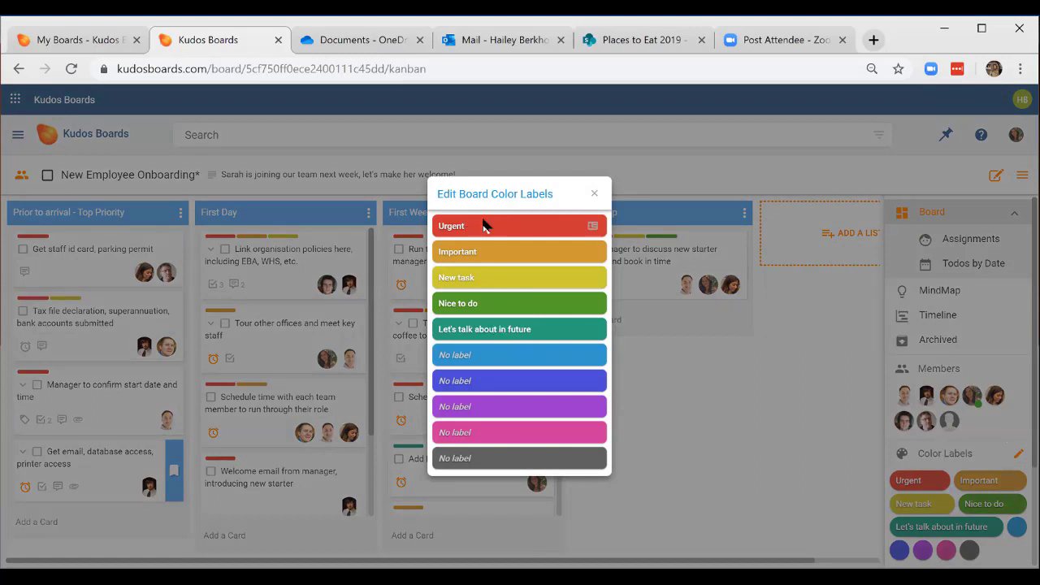
click(594, 195)
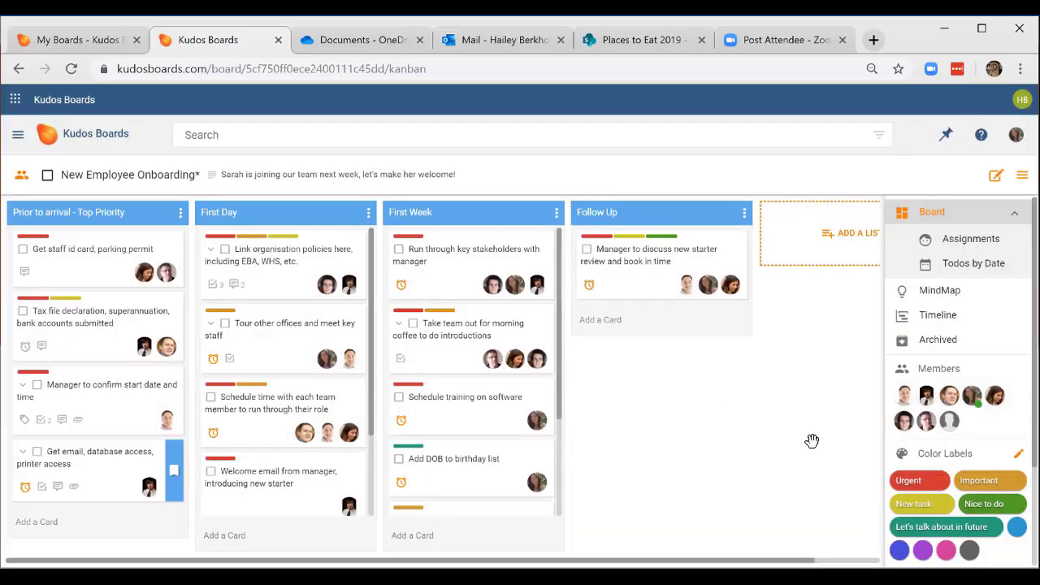
Open the board's member list and view the roles available for one of the editors, keeping the current role.
click(934, 376)
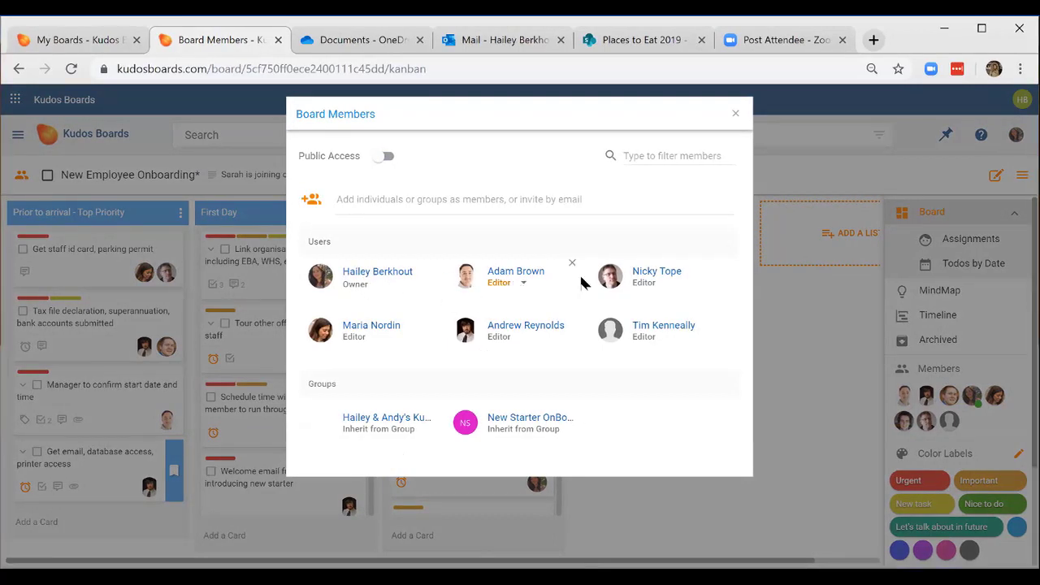
click(523, 286)
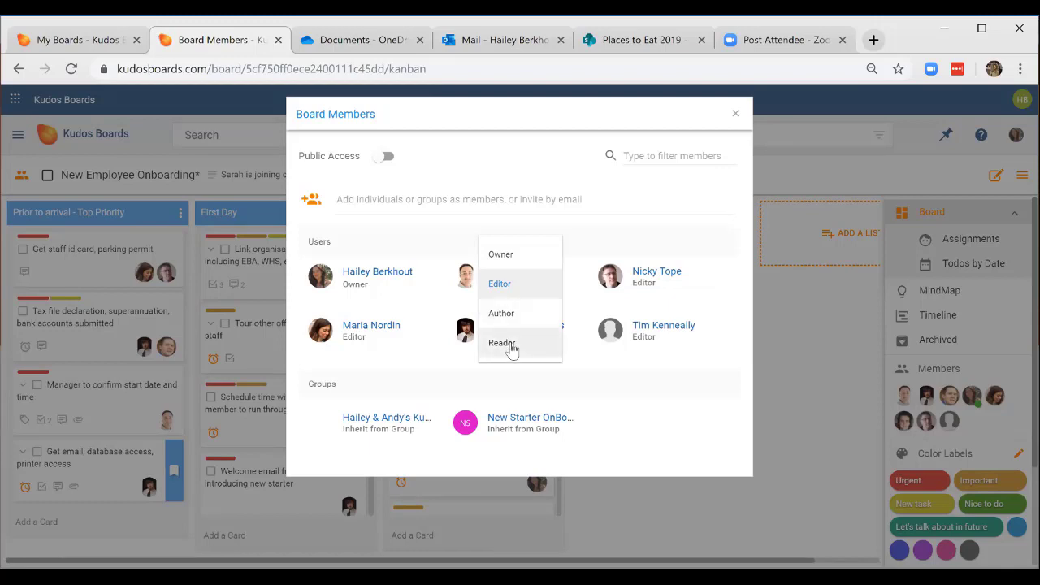
click(643, 366)
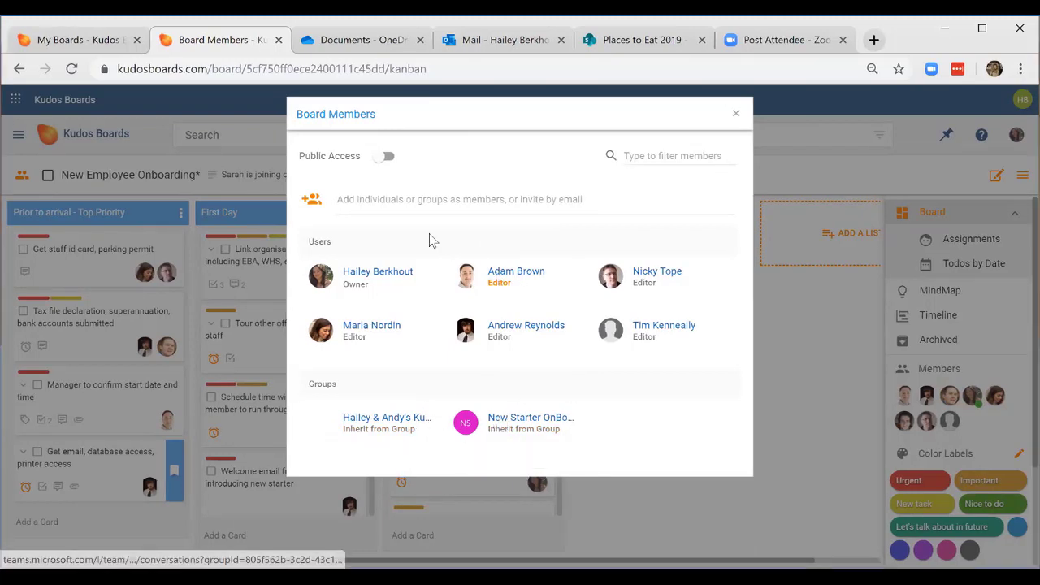
Search for people matching "mark" and add the chosen person to the board as an Author.
click(408, 200)
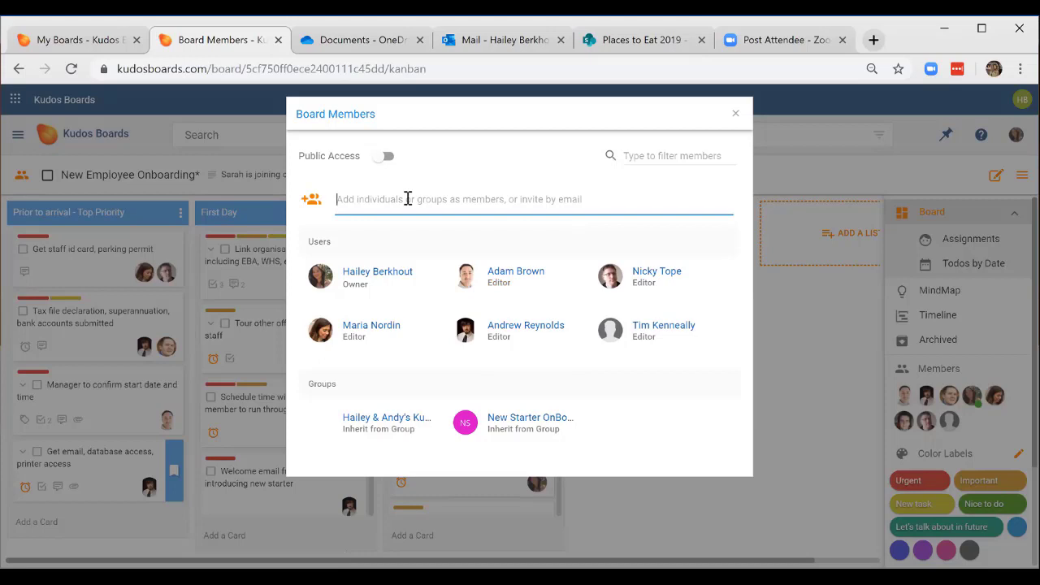
text(mark)
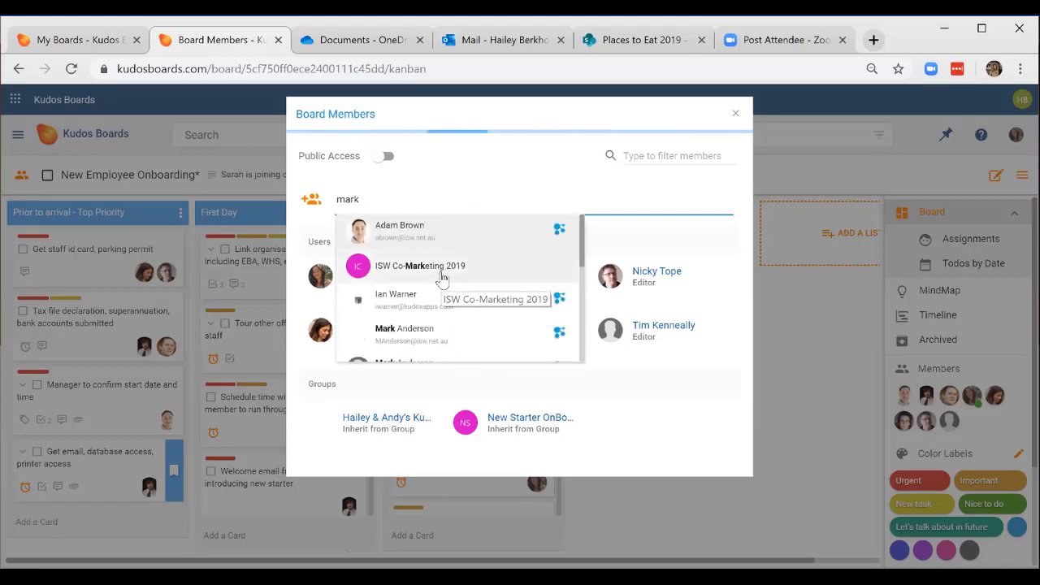
scroll(441, 275, down, 1)
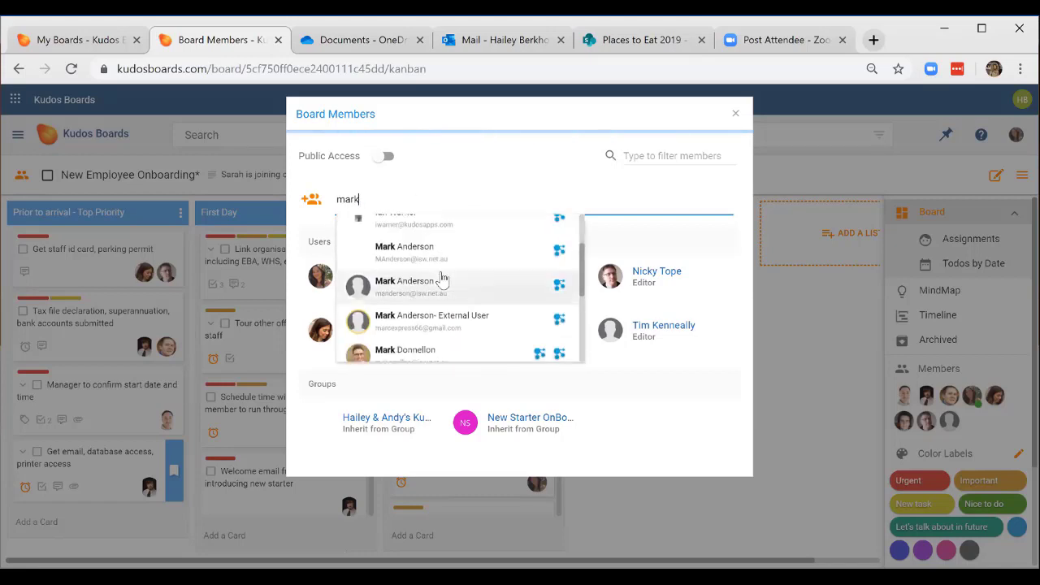
click(430, 350)
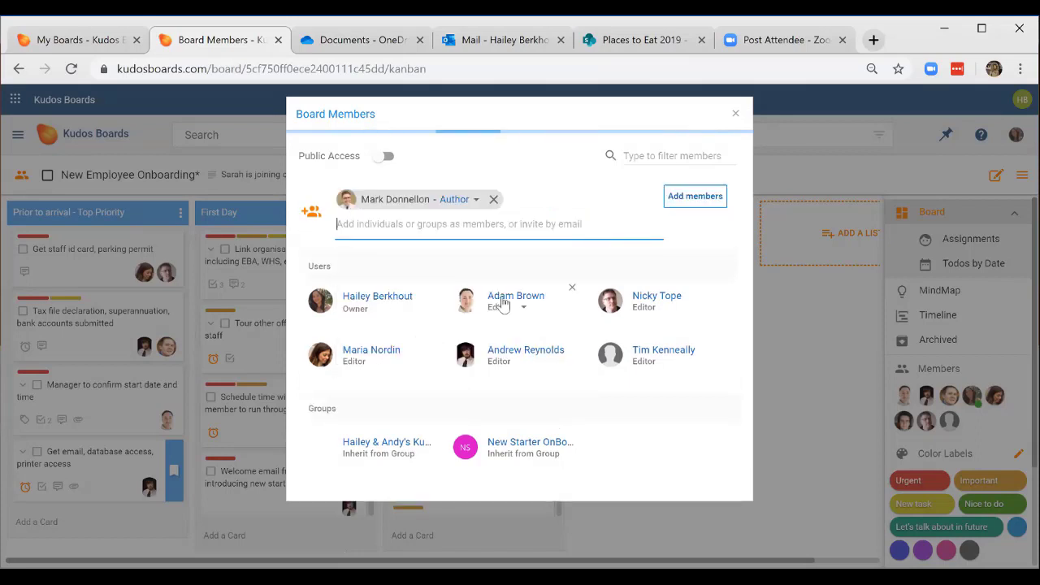
click(472, 205)
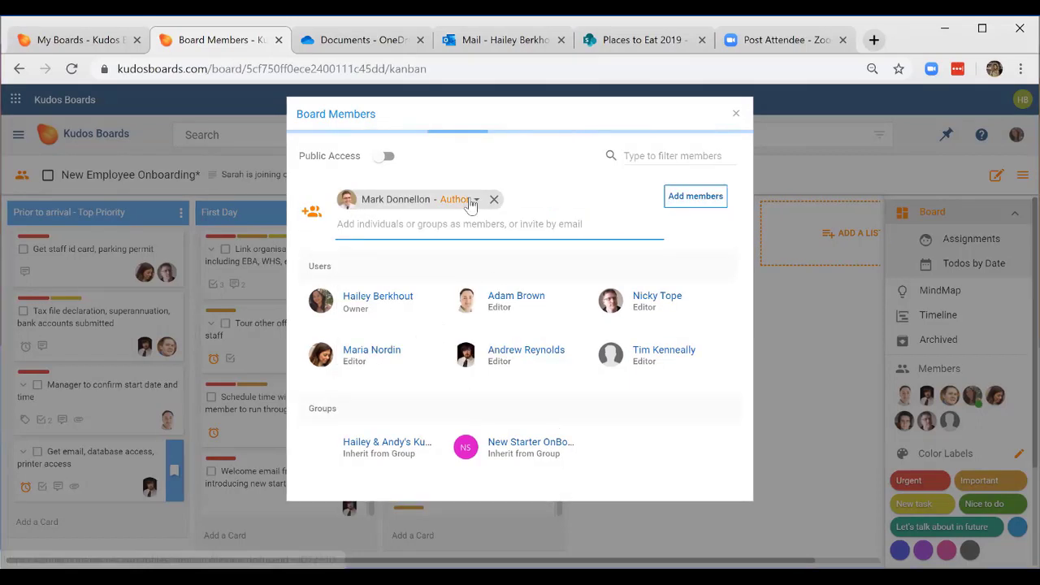
click(424, 224)
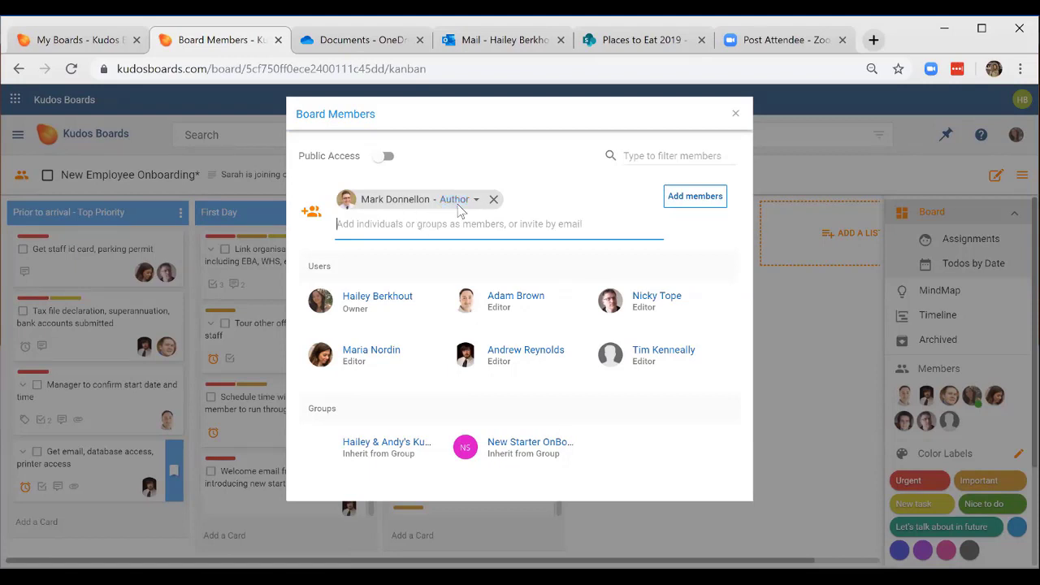
click(691, 197)
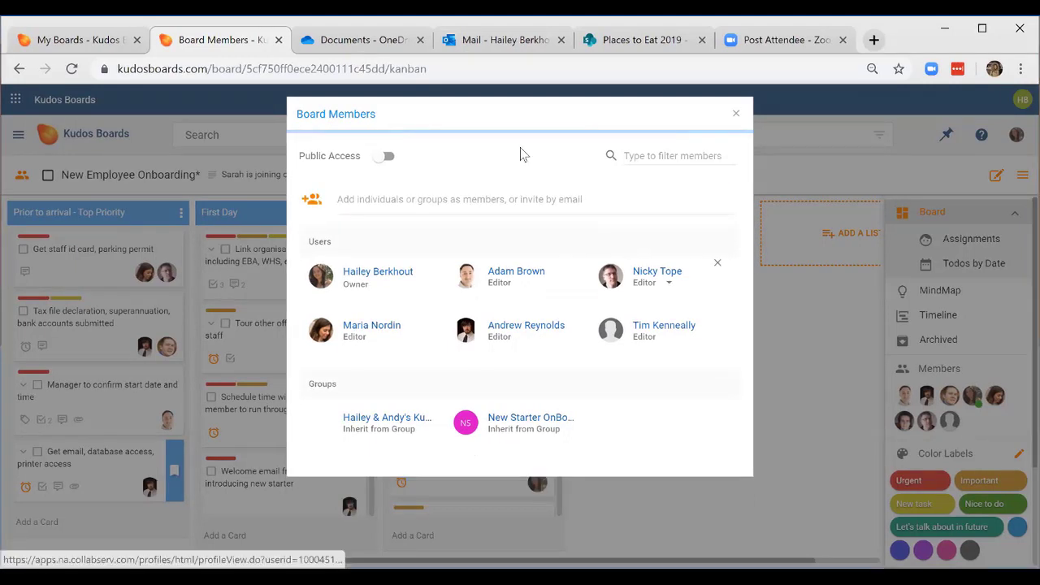
Turn on public access for the board.
click(384, 155)
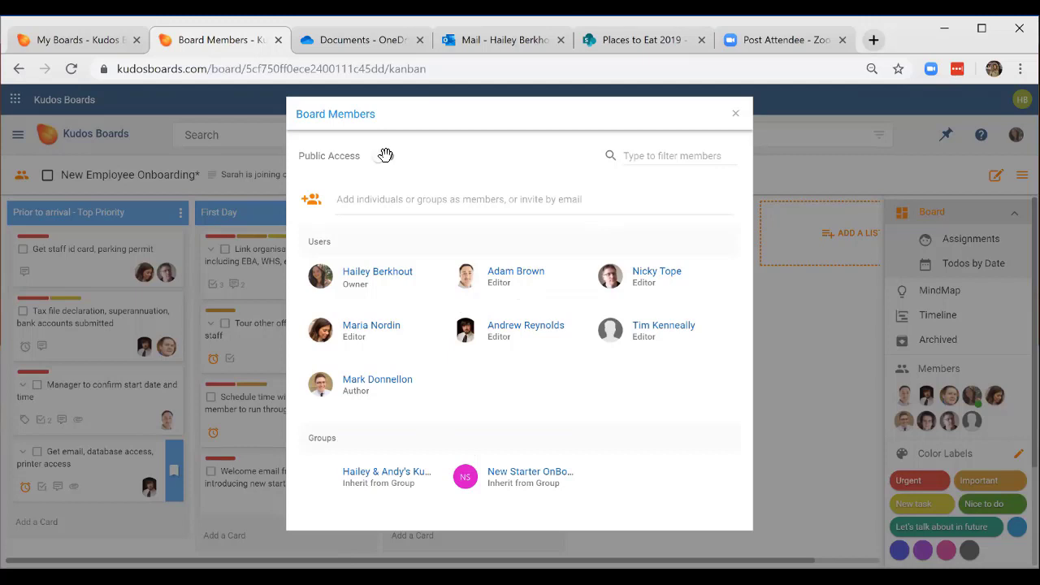
click(385, 155)
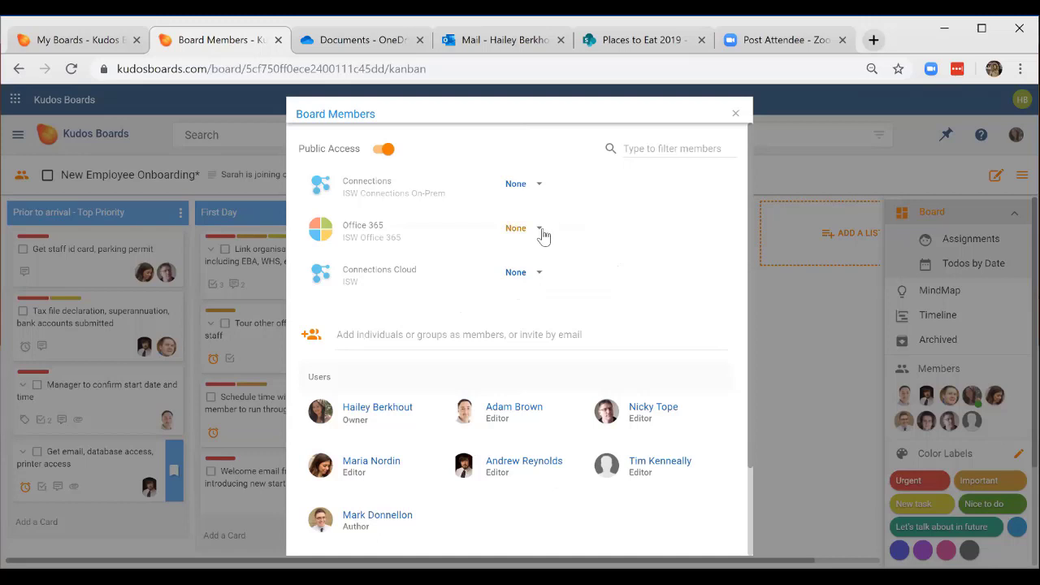
View the public access roles available for Office 365, turn public access off, and close the board members dialog.
click(541, 232)
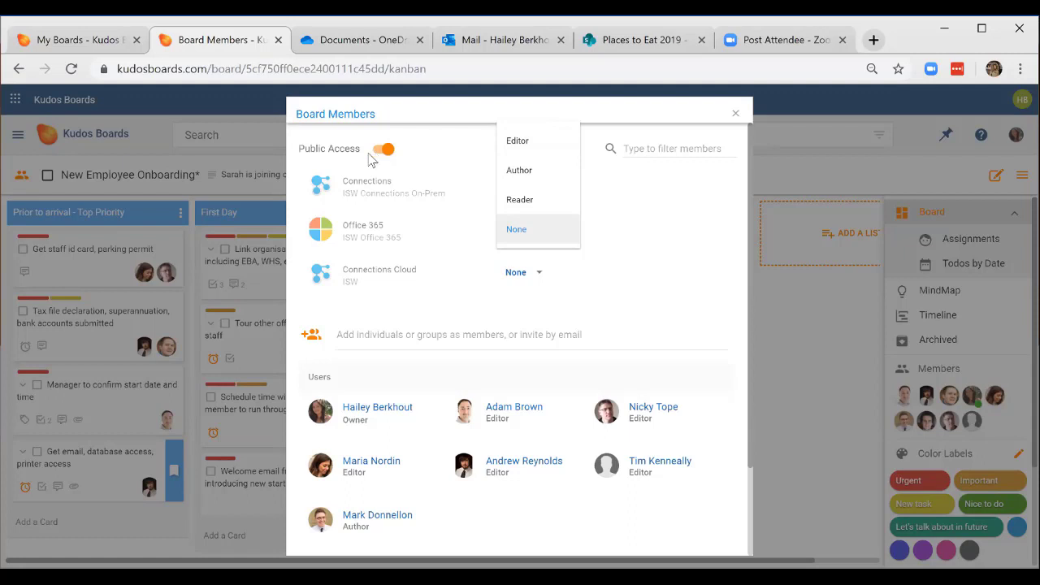
click(384, 148)
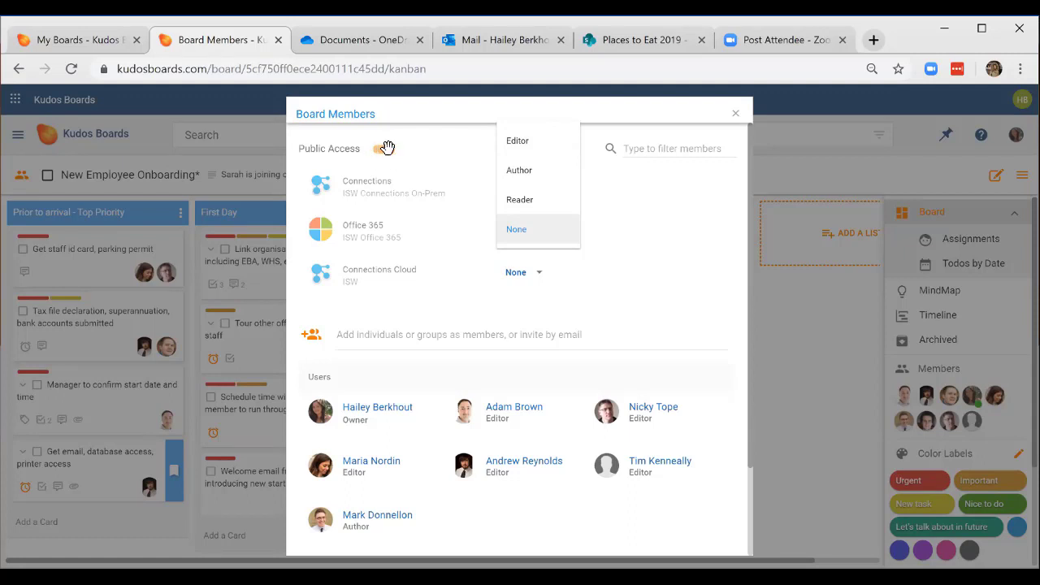
click(737, 117)
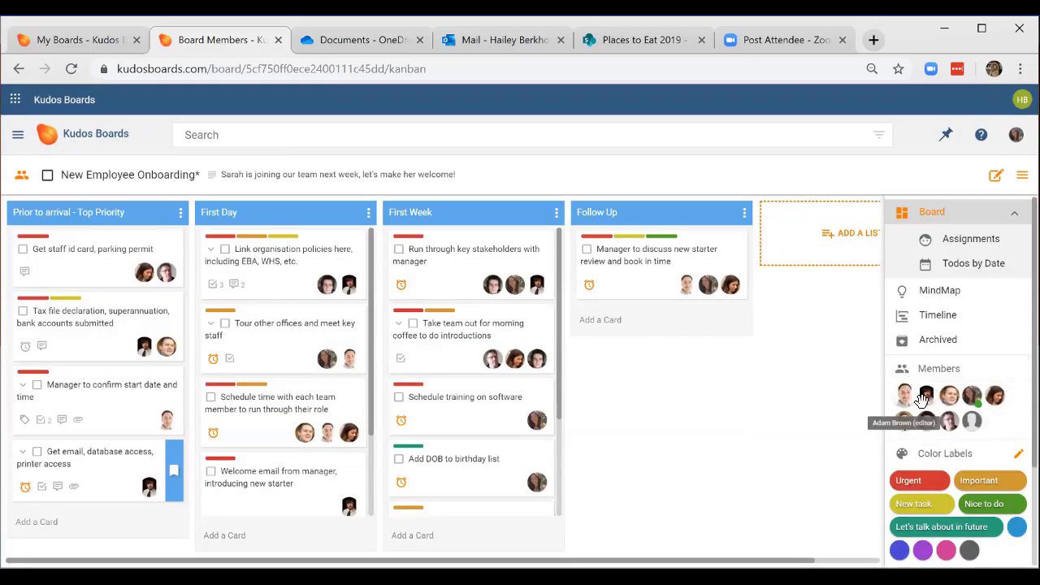
Filter the board to the cards assigned to the board owner, view them, and clear the filter.
click(972, 397)
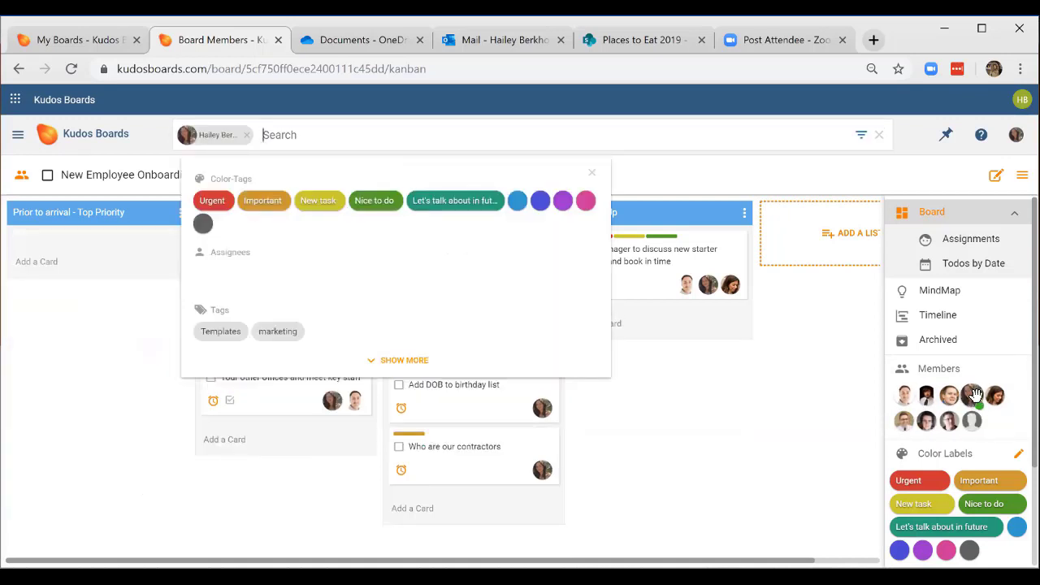
click(770, 398)
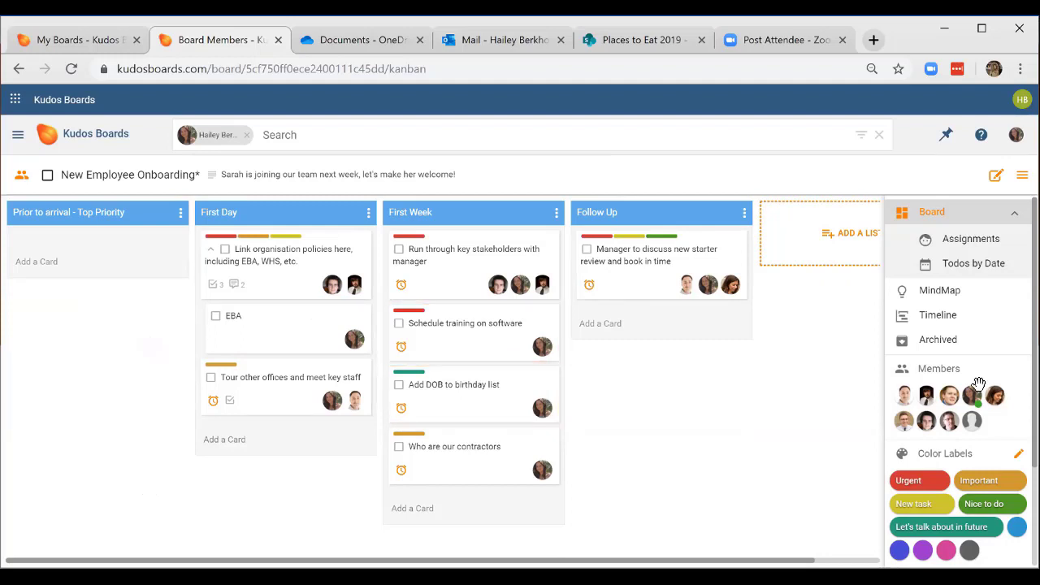
click(879, 134)
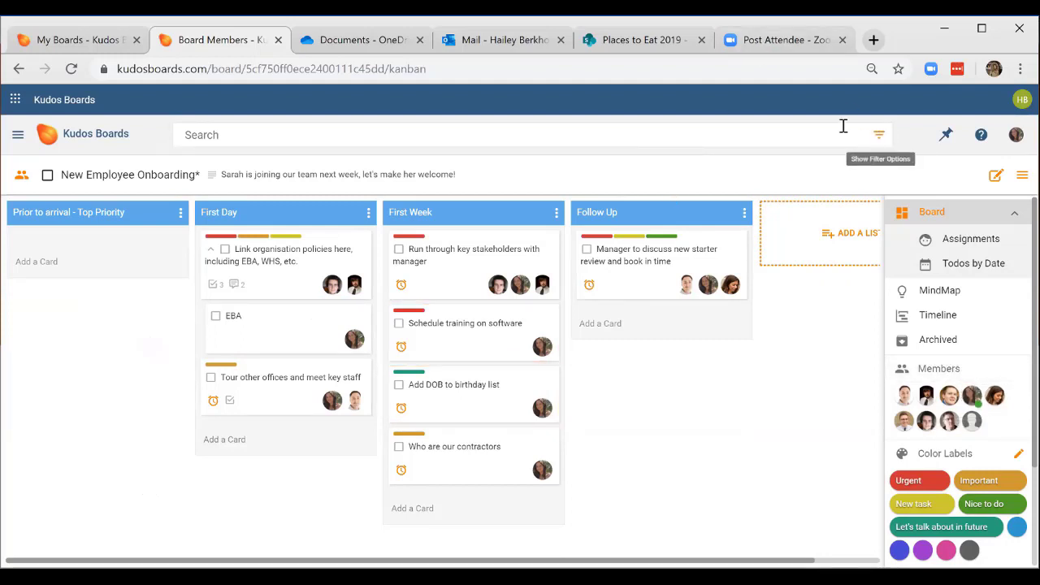
Filter the board to the cards carrying the Urgent color label, view them, and remove the filter.
click(929, 481)
click(755, 462)
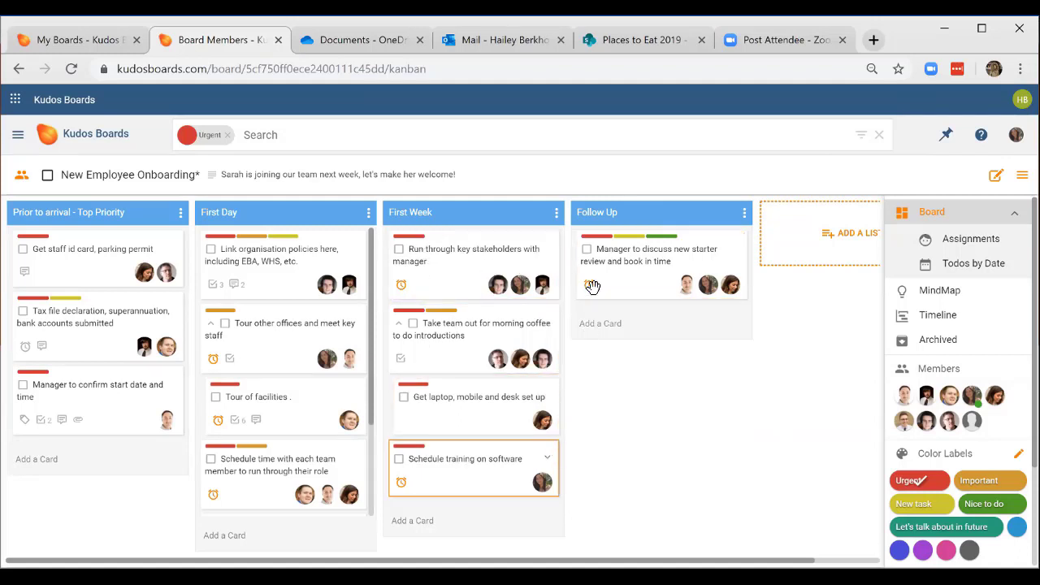
click(918, 480)
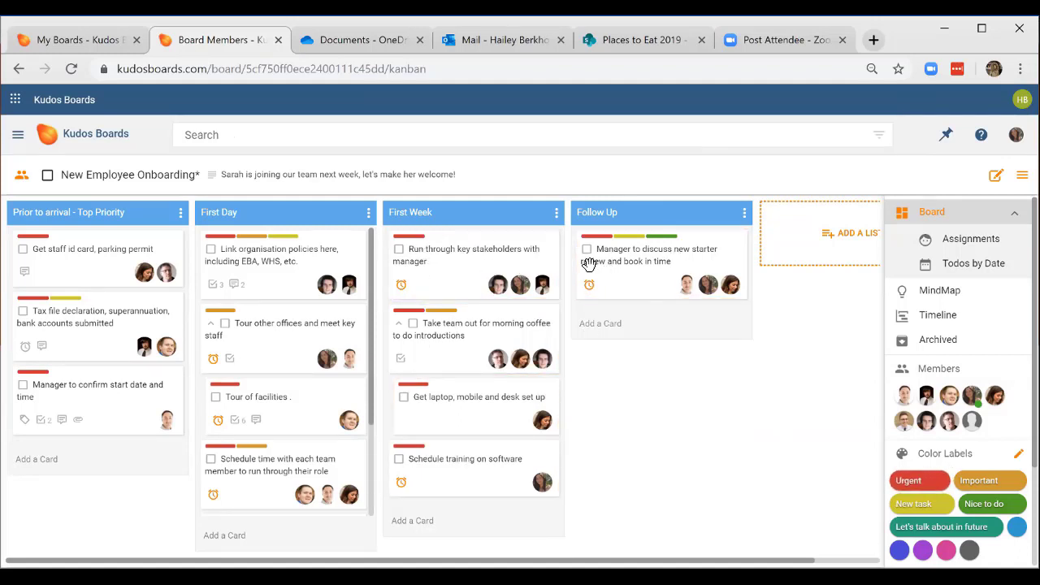
Search the board's cards for "tax", view the advanced filter options, and clear the search.
click(319, 129)
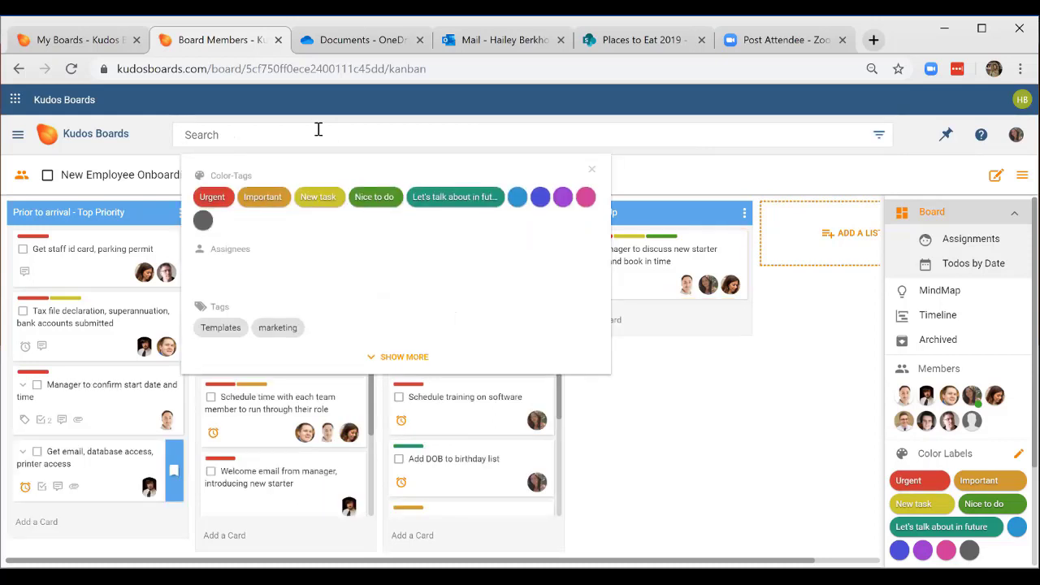
text(tax)
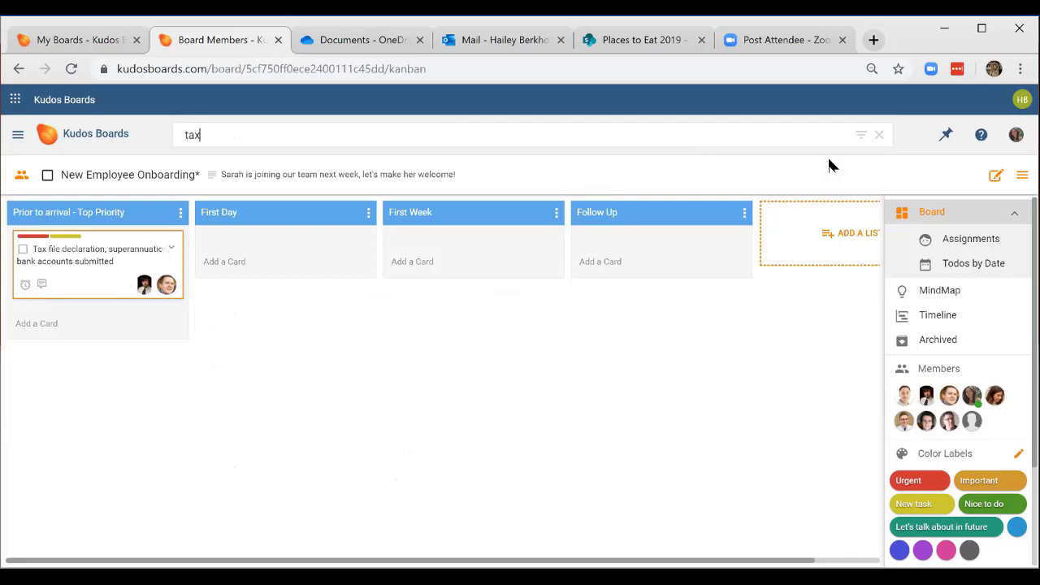
click(858, 136)
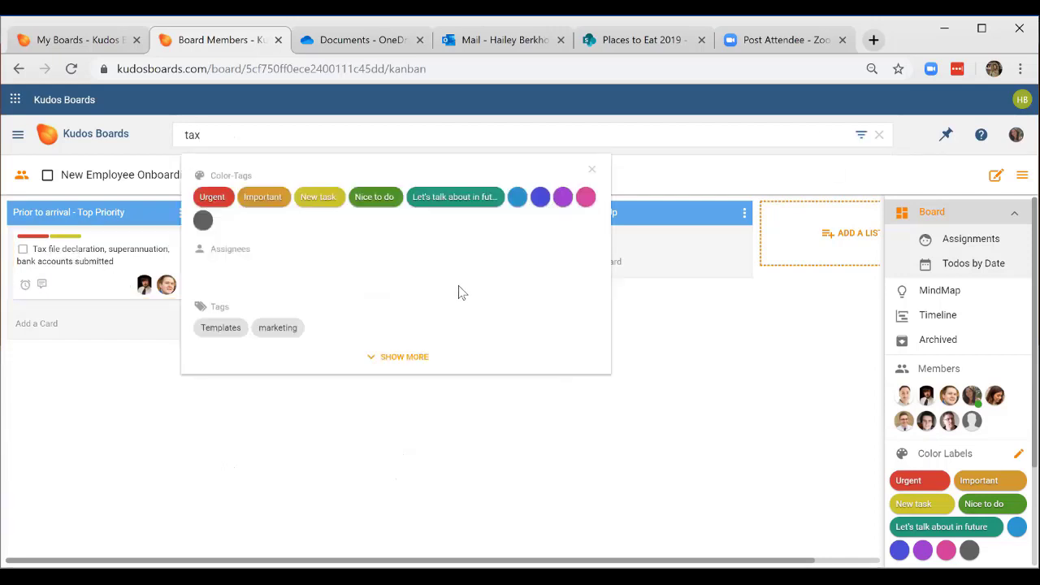
click(413, 362)
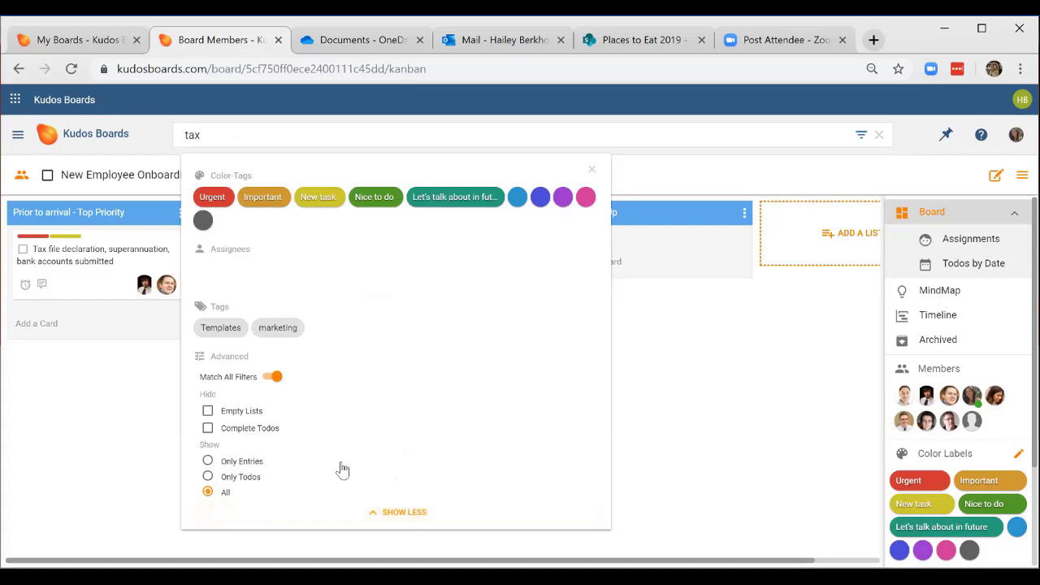
click(392, 519)
click(878, 136)
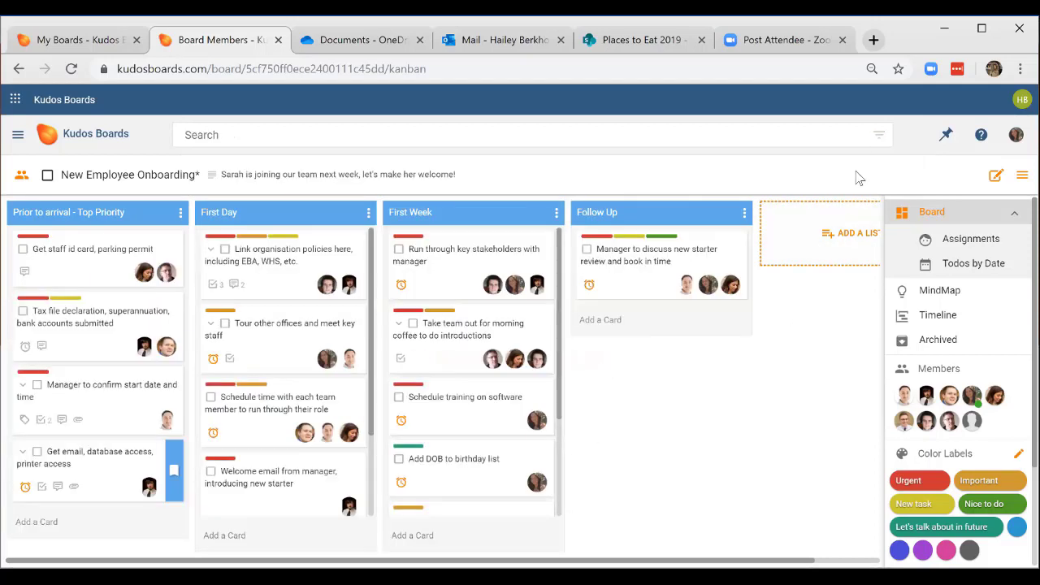
Show the board by Assignments and move "How to send / receive packages" above "Schedule time with each team member" in the same member's list.
click(933, 243)
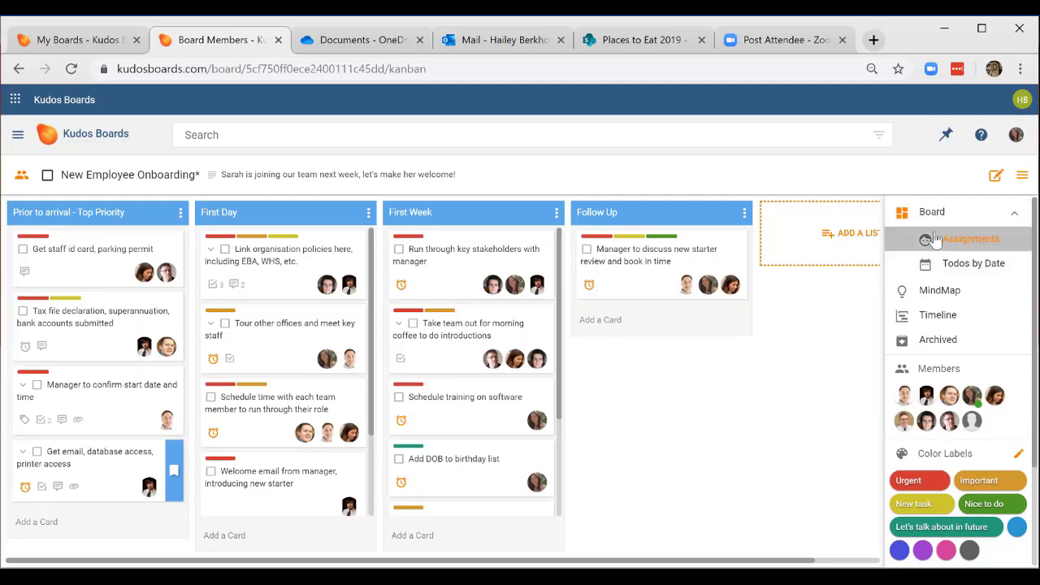
click(934, 239)
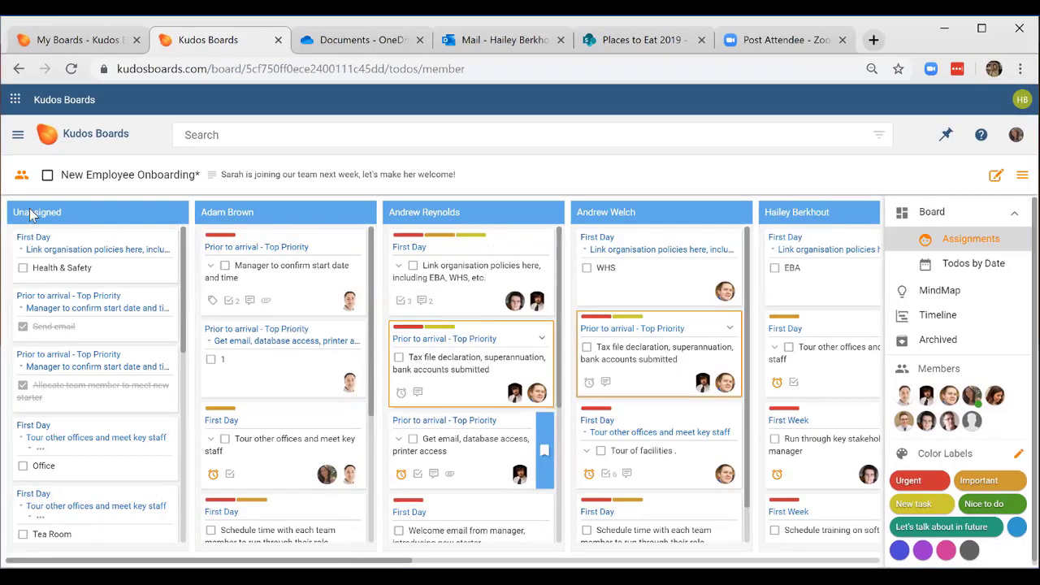
key(ctrl+minus)
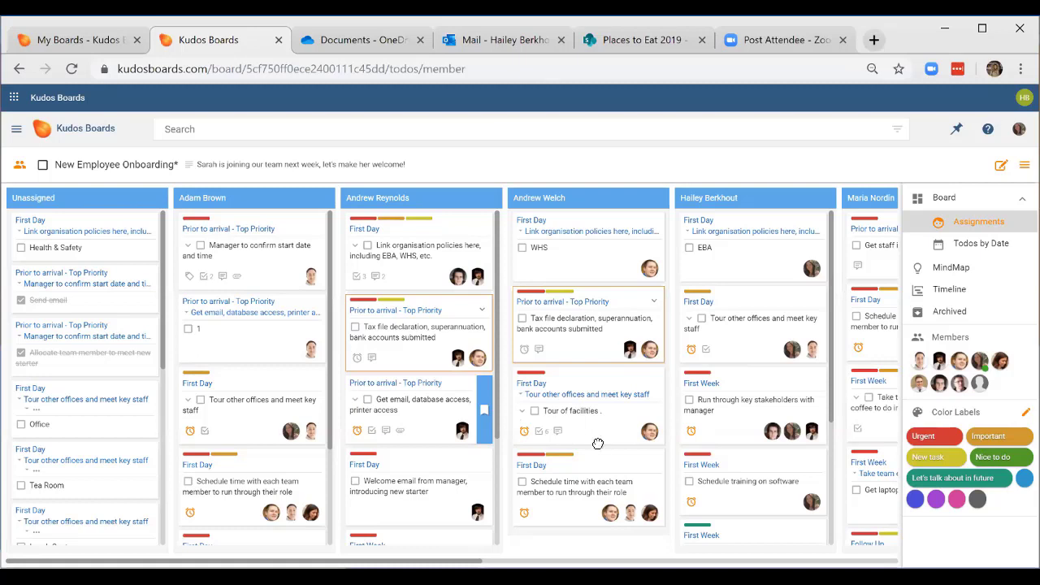
drag(557, 466, 548, 443)
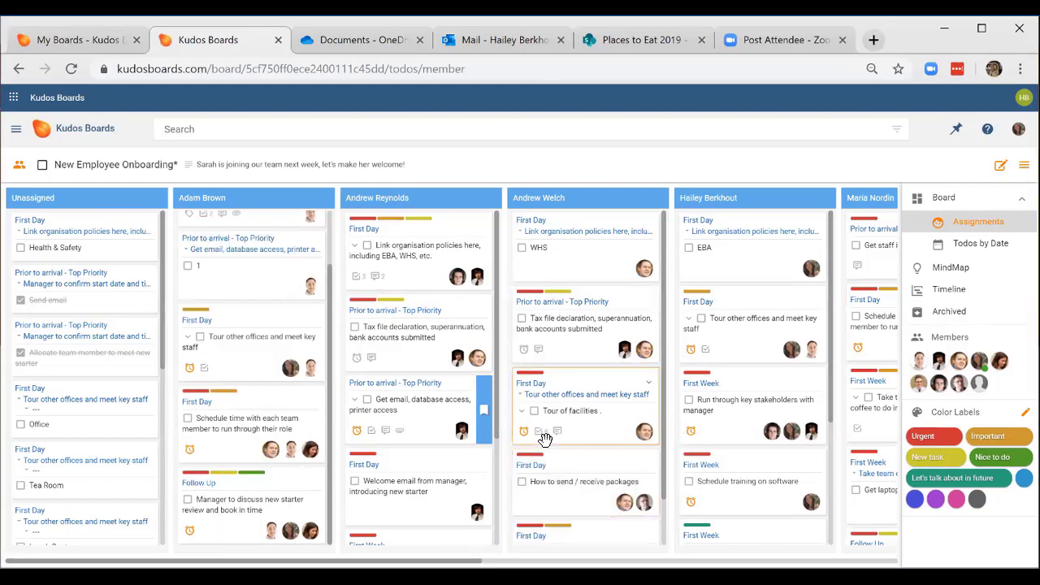
Reassign "Schedule training on software" from the board owner to the member holding "Get email, database access, printer access", and look through all members' lists.
drag(788, 492, 475, 471)
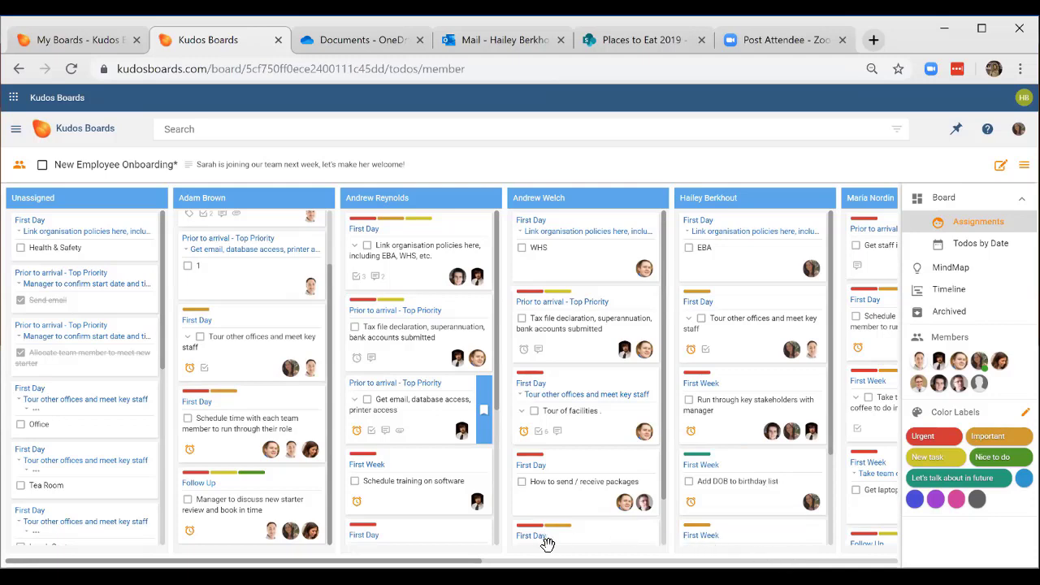
scroll(566, 532, right, 2)
scroll(856, 348, right, 10)
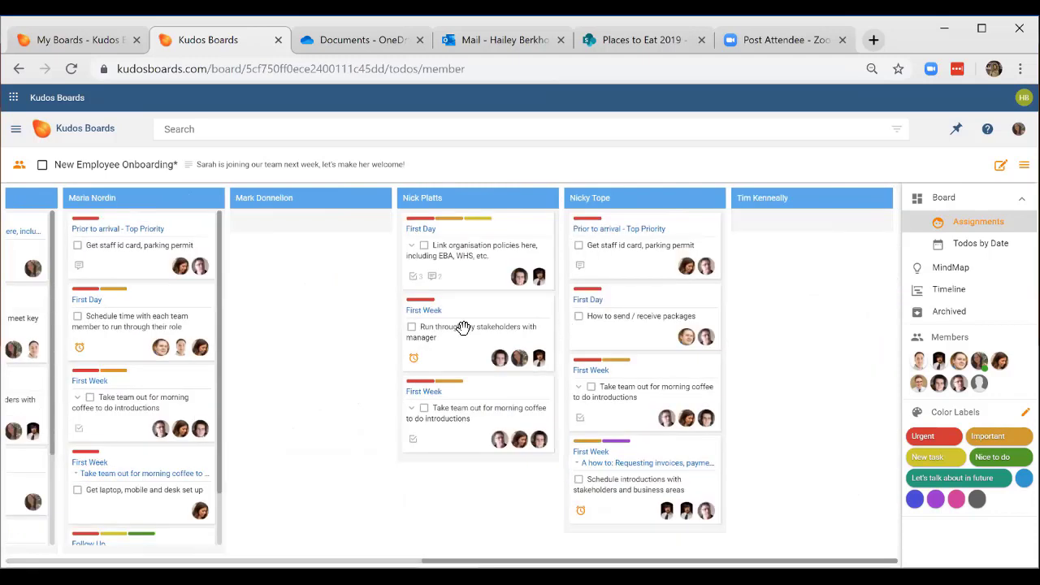
scroll(436, 336, left, 1)
scroll(780, 366, left, 1)
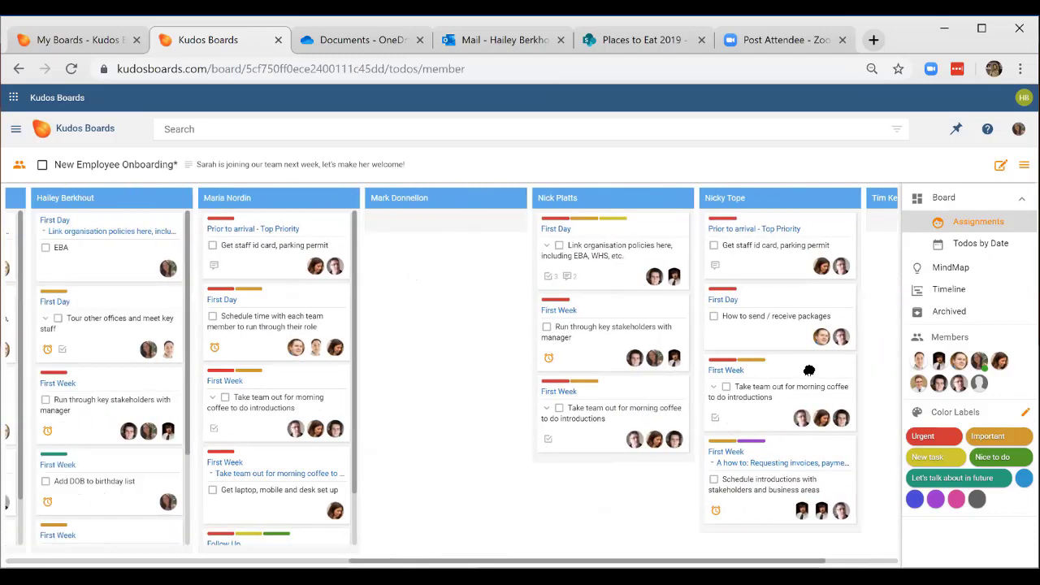
scroll(813, 379, left, 5)
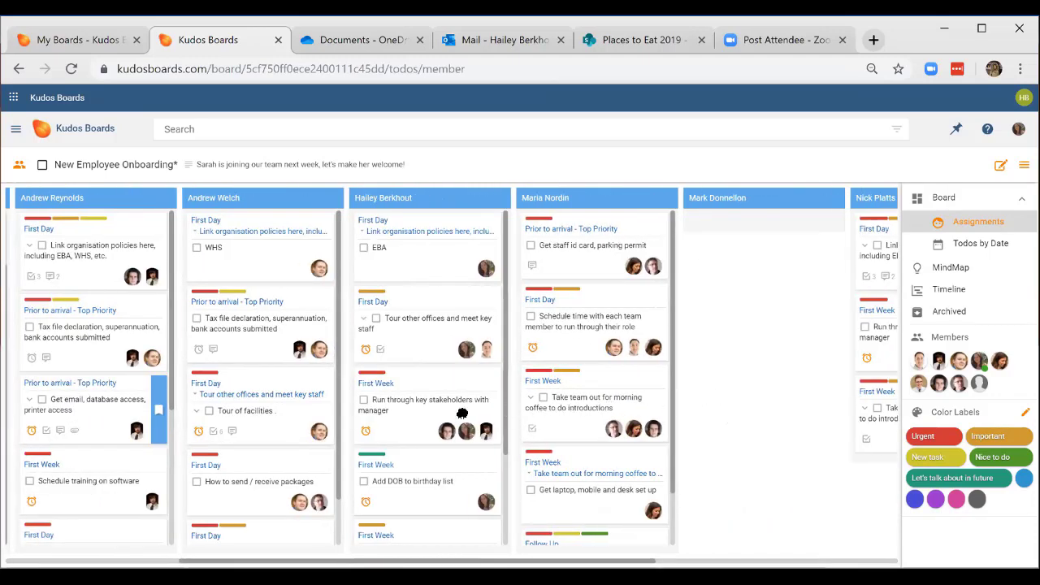
scroll(366, 413, right, 5)
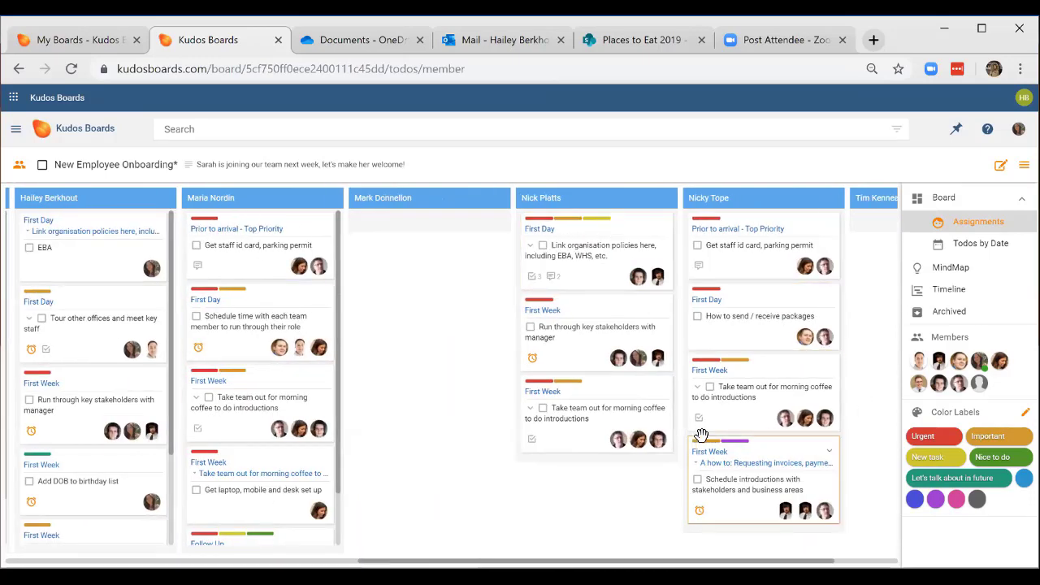
Show the todos by date and move the "Link organisation policies here" and "Health & Safety" cards from No Date to Tomorrow.
click(968, 253)
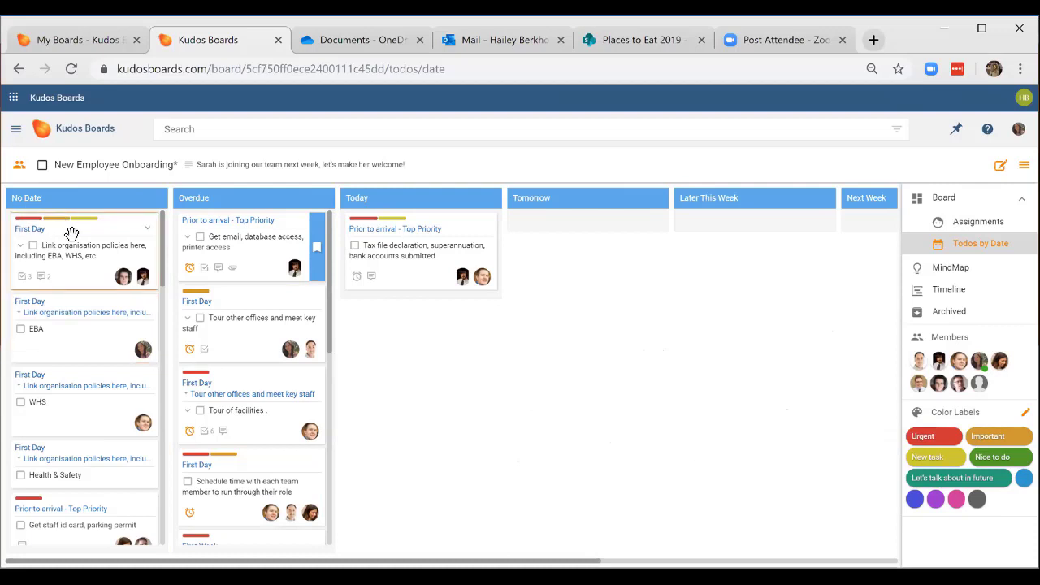
drag(67, 250, 608, 253)
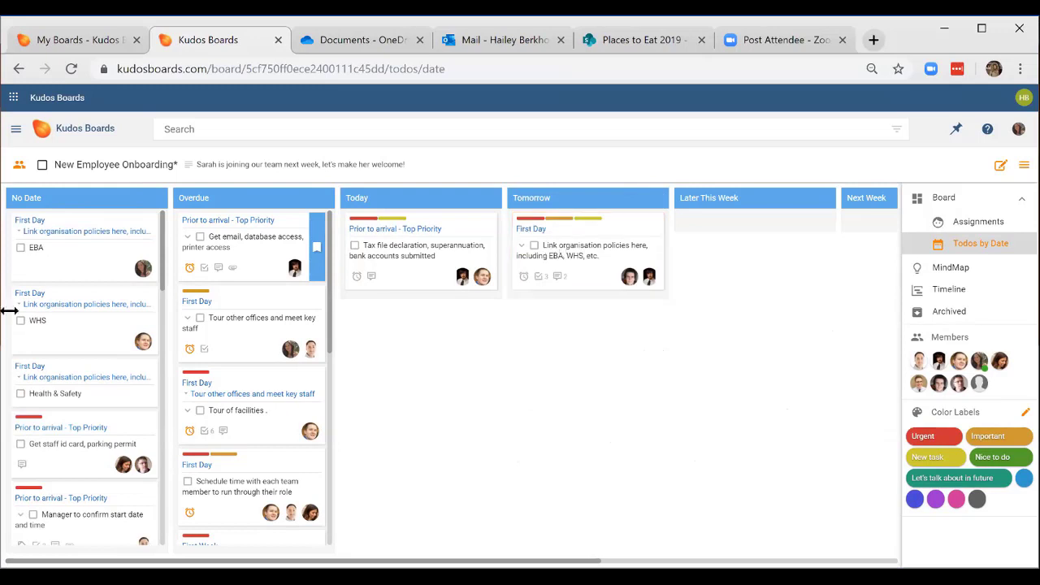
mouse_move(61, 397)
mouse_down()
mouse_move(594, 300)
mouse_move(623, 278)
mouse_move(745, 238)
mouse_up()
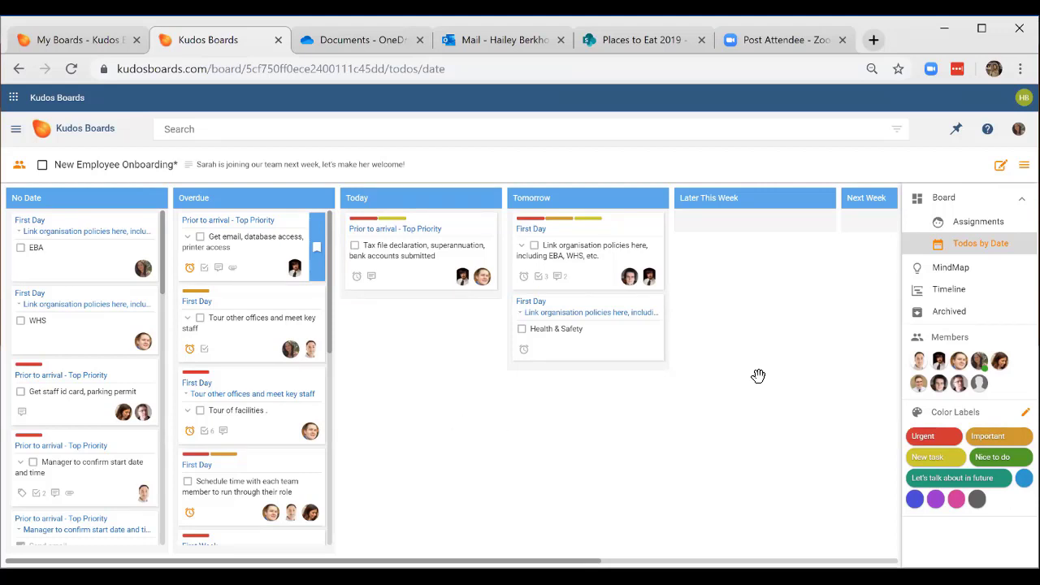
Show the board as a MindMap, examine the First Day branch, and view the details of its "Schedule time with each team member" card.
click(978, 276)
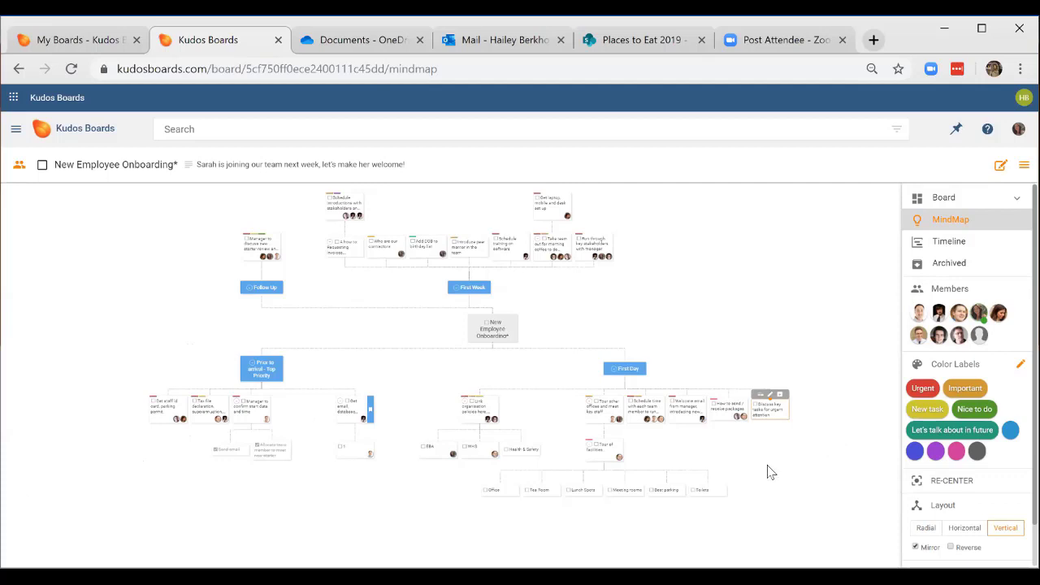
scroll(771, 472, up, 2)
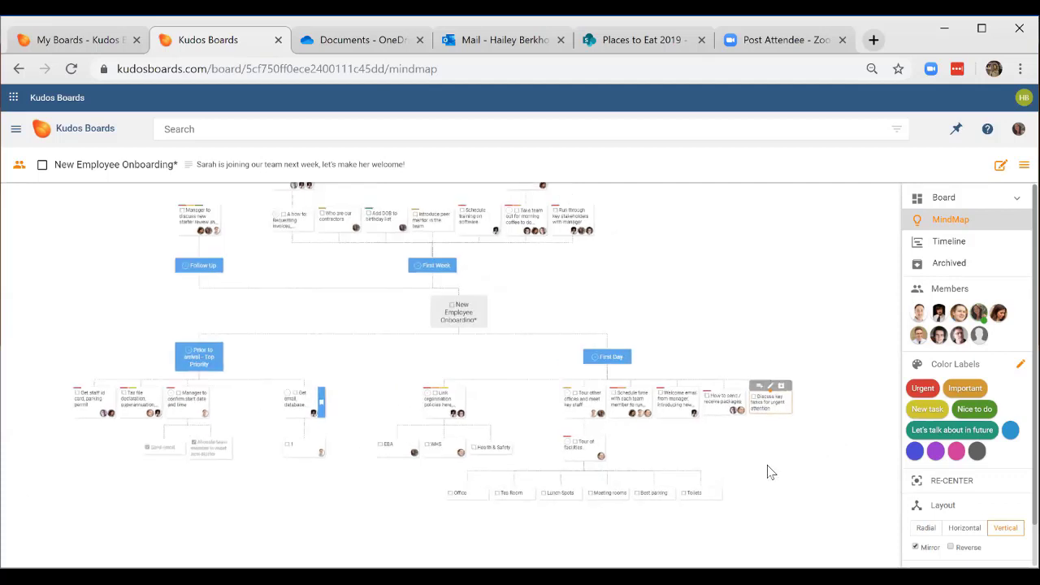
scroll(771, 472, up, 5)
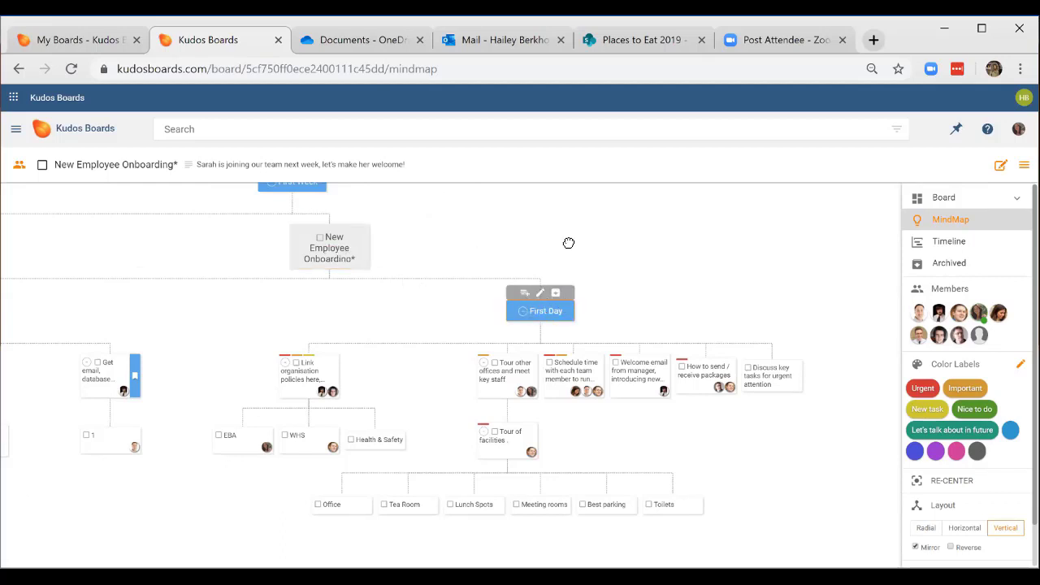
drag(568, 241, 567, 258)
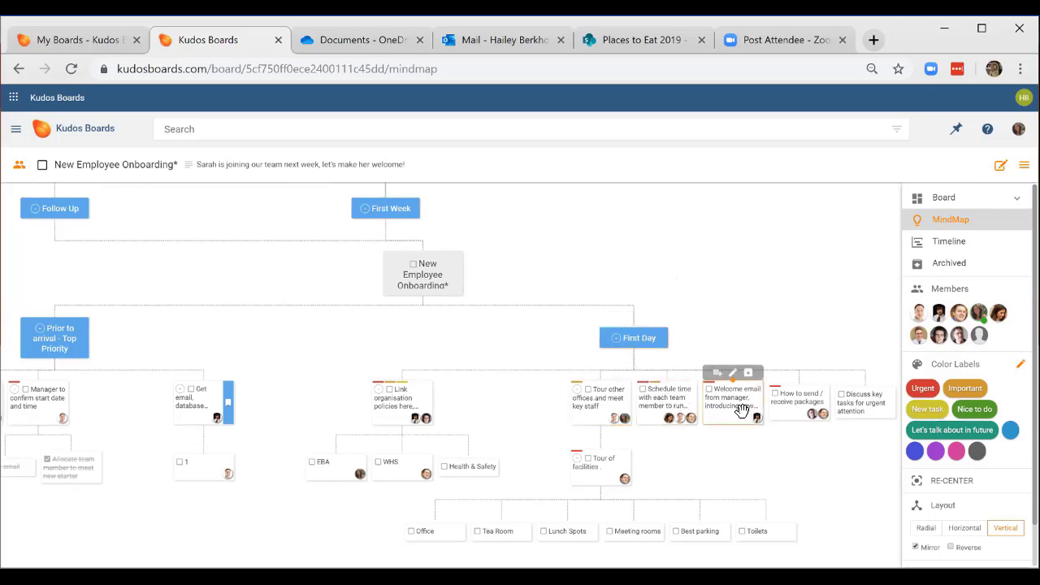
click(656, 398)
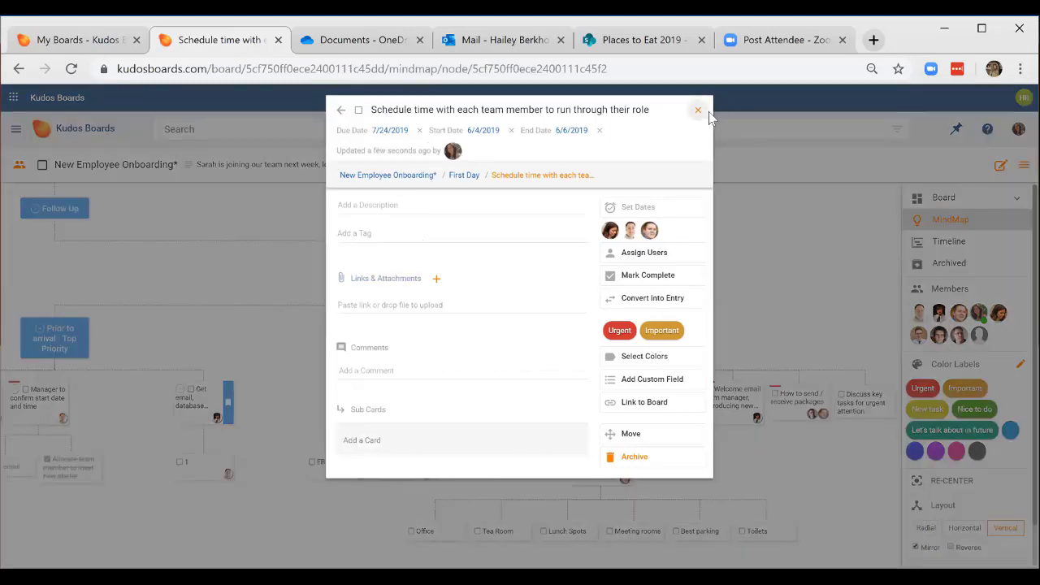
click(813, 271)
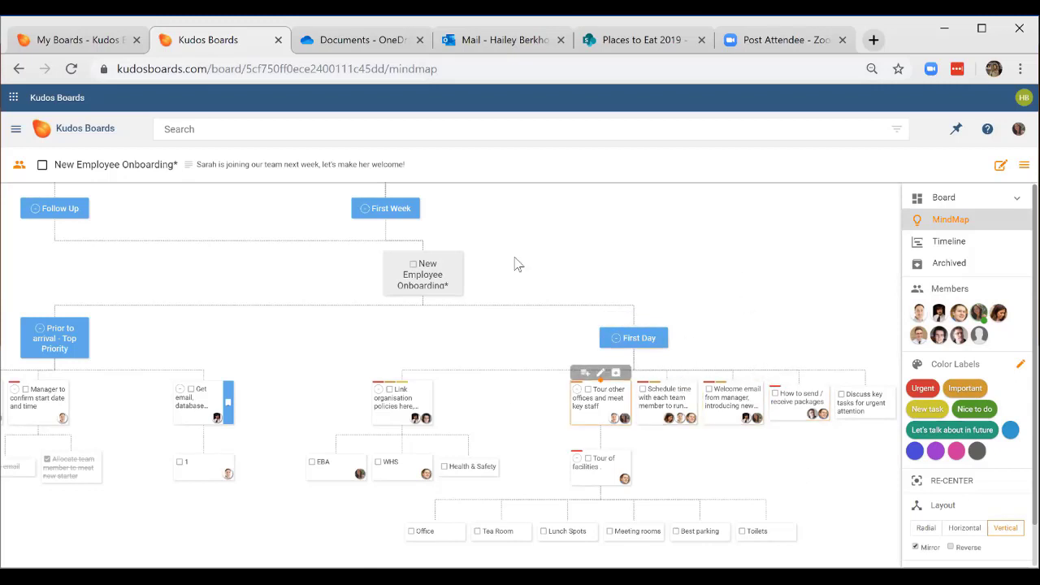
Re-center the mind map and change its layout to Horizontal.
drag(513, 263, 773, 264)
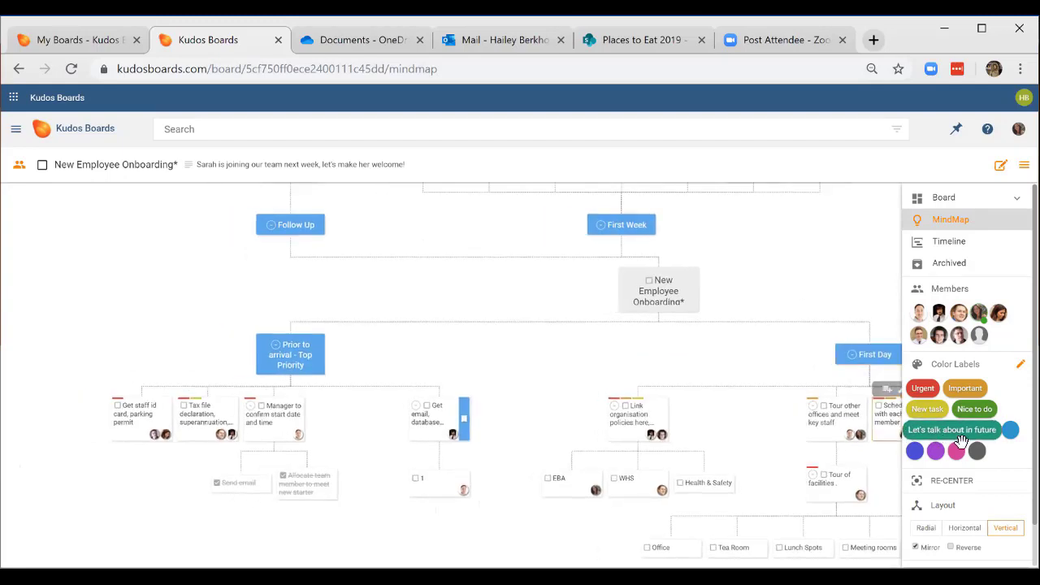
scroll(961, 439, down, 1)
scroll(961, 440, down, 1)
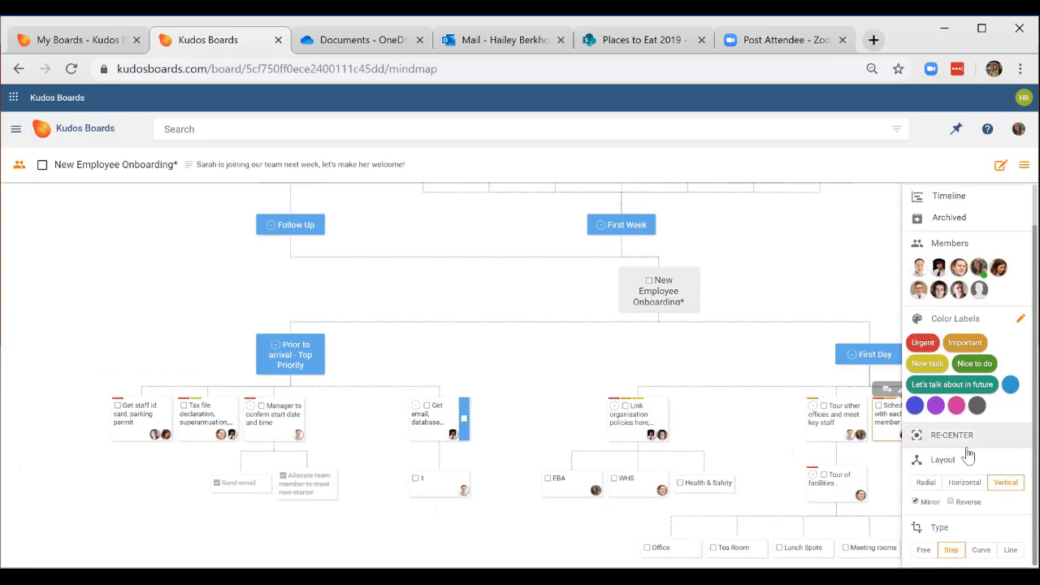
click(918, 439)
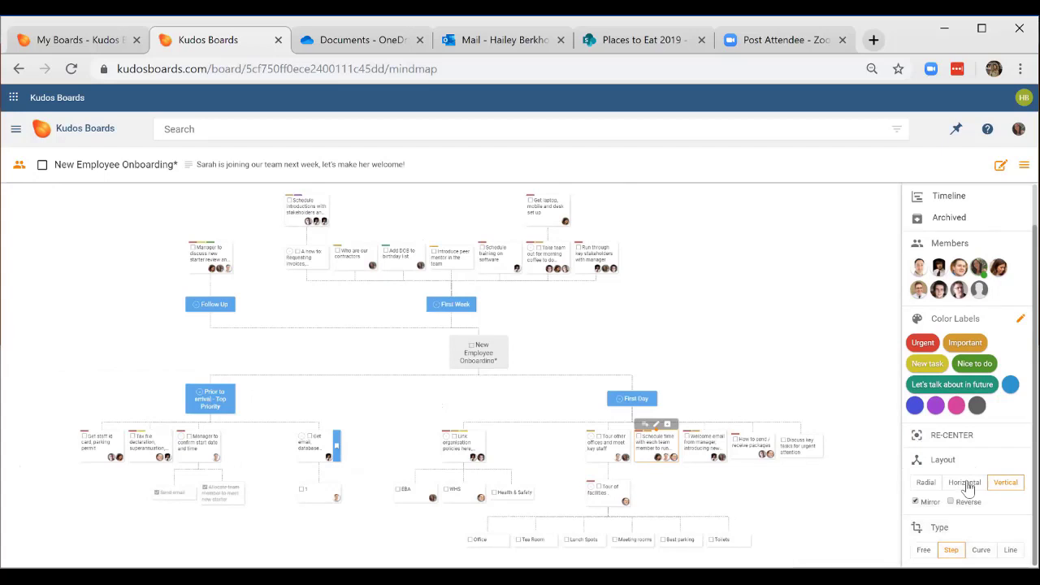
click(966, 484)
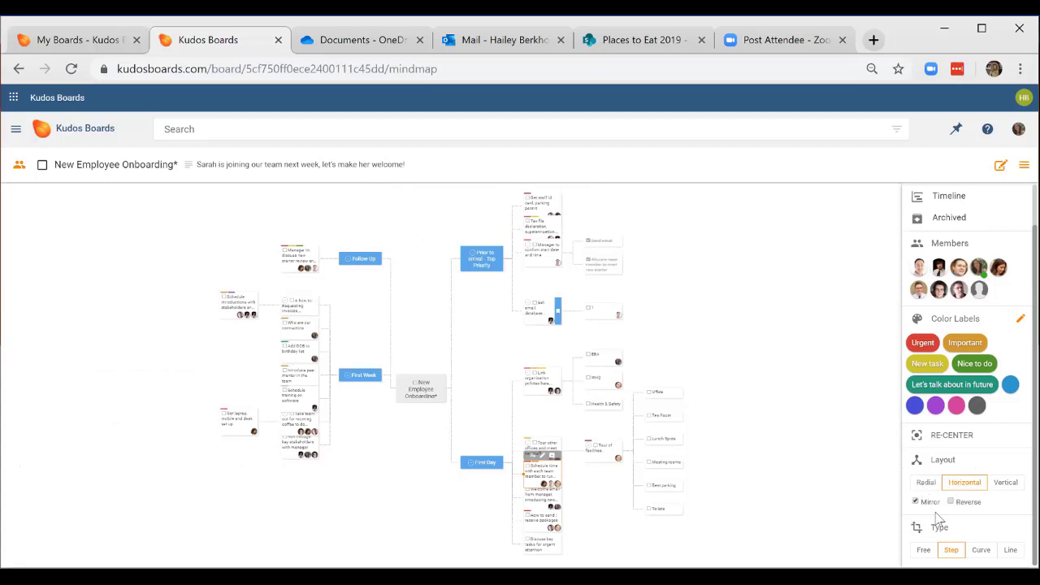
Try the Free and Curve connector types on the mind map, settle on Line, and set the layout to Radial.
click(924, 551)
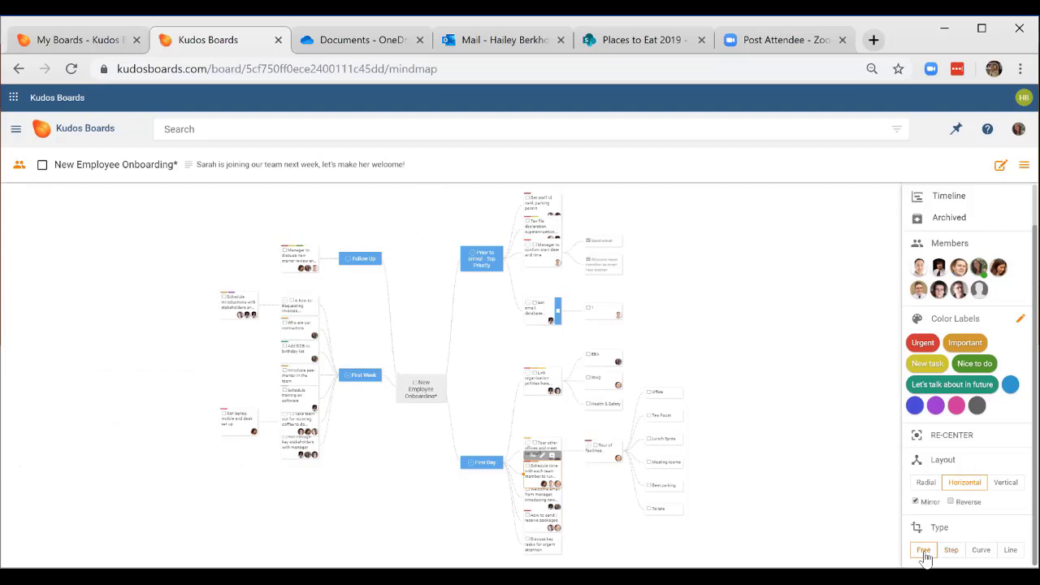
click(982, 551)
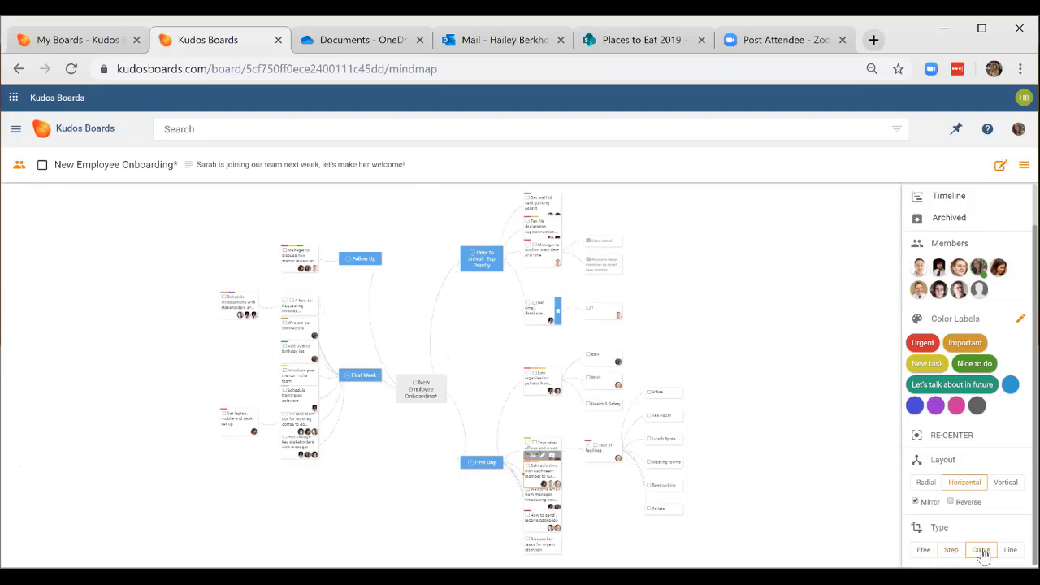
click(1011, 551)
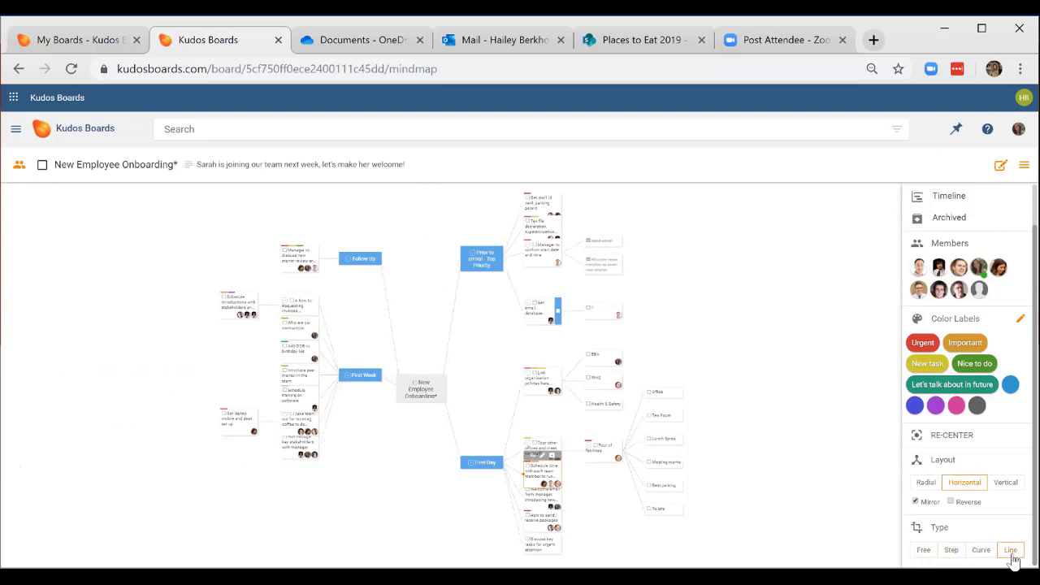
click(926, 484)
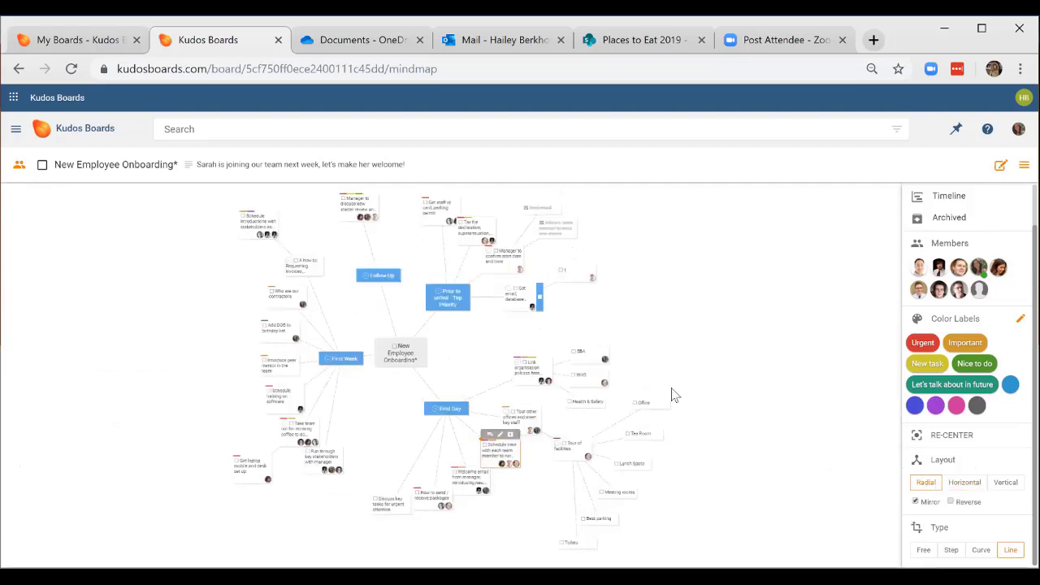
Examine the First Day branch of the radial mind map up close, including its cards and the Tour of facilities sub-cards.
scroll(681, 410, up, 2)
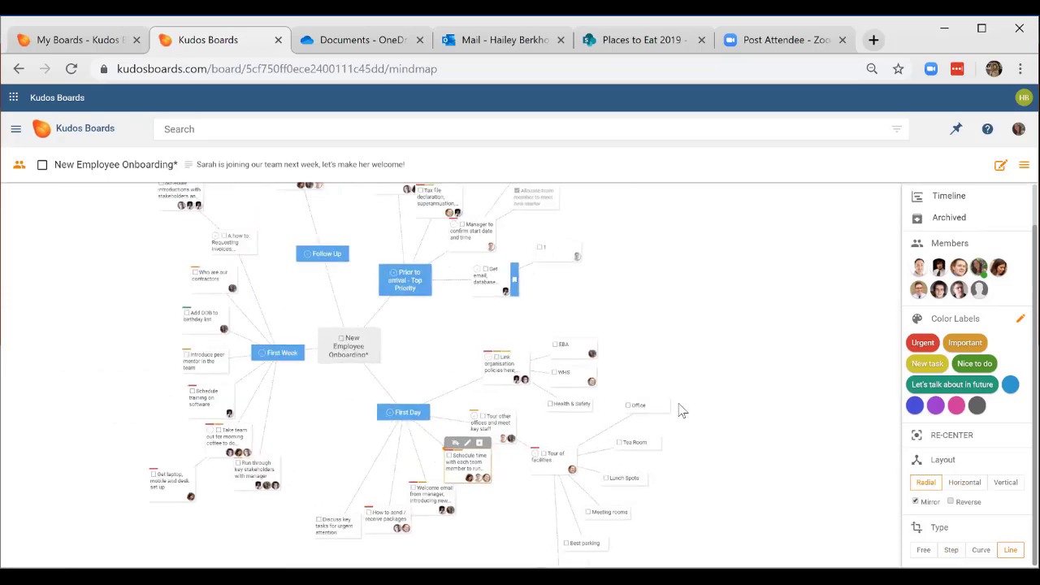
scroll(819, 311, up, 3)
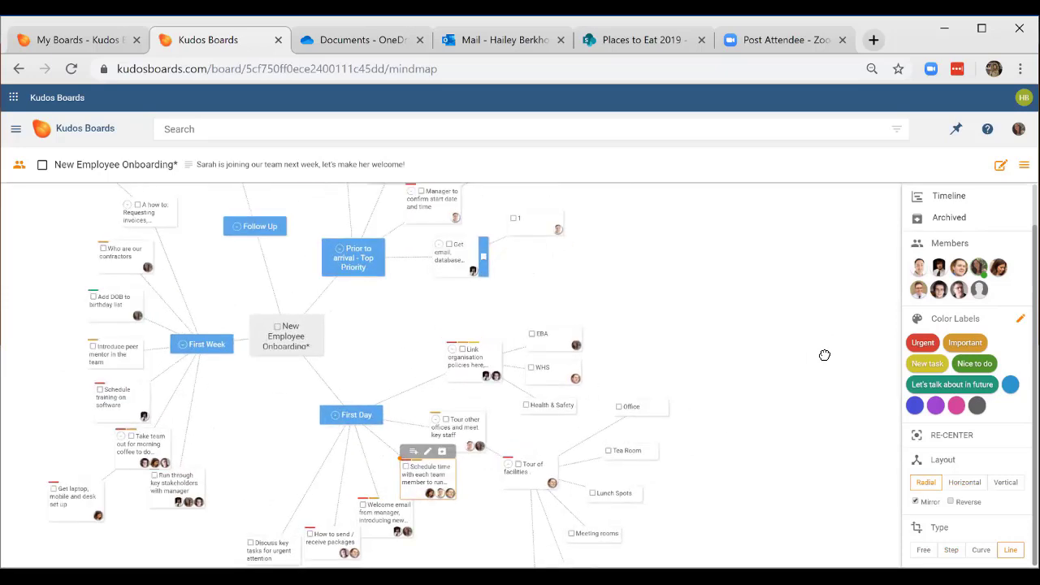
scroll(825, 355, down, 3)
scroll(825, 355, left, 2)
scroll(848, 360, up, 1)
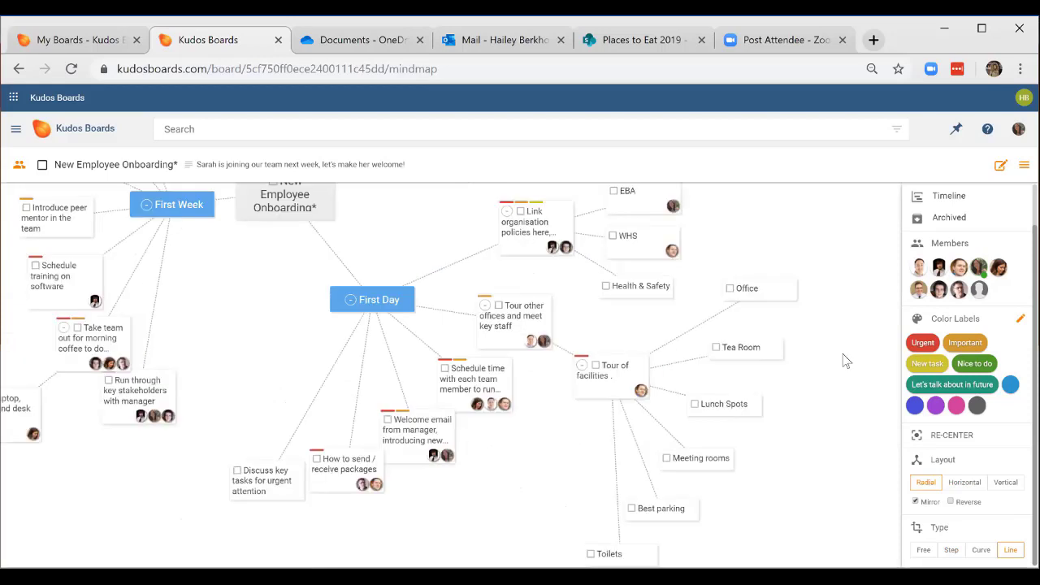
scroll(551, 498, left, 1)
scroll(599, 493, left, 3)
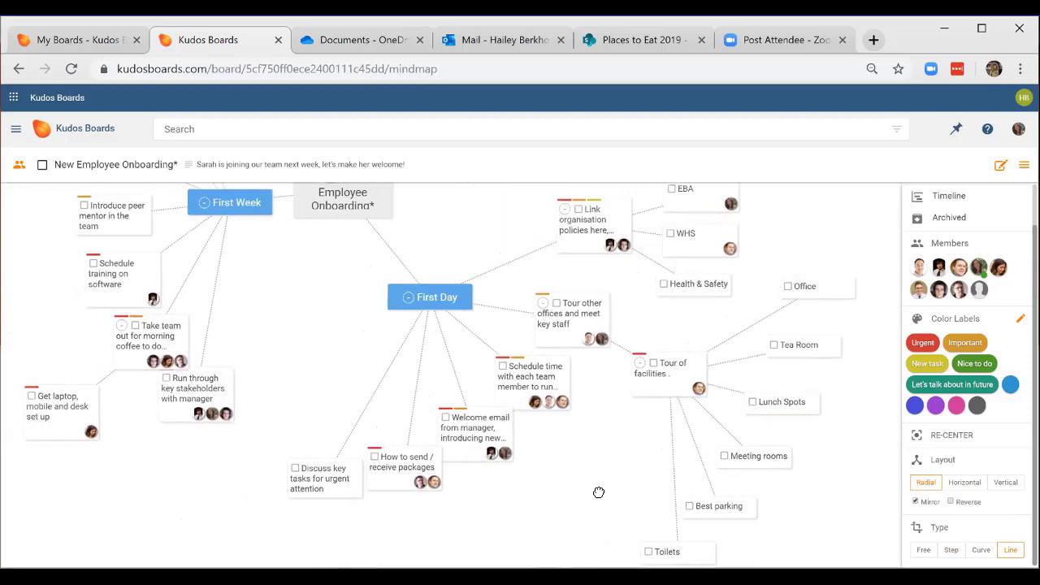
scroll(606, 490, left, 2)
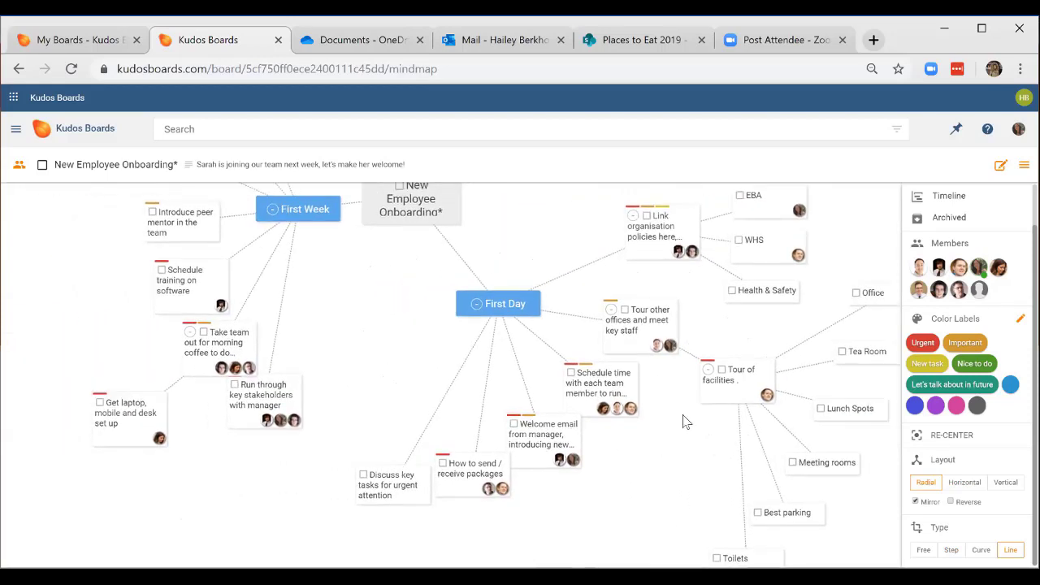
scroll(687, 420, down, 1)
scroll(642, 495, down, 1)
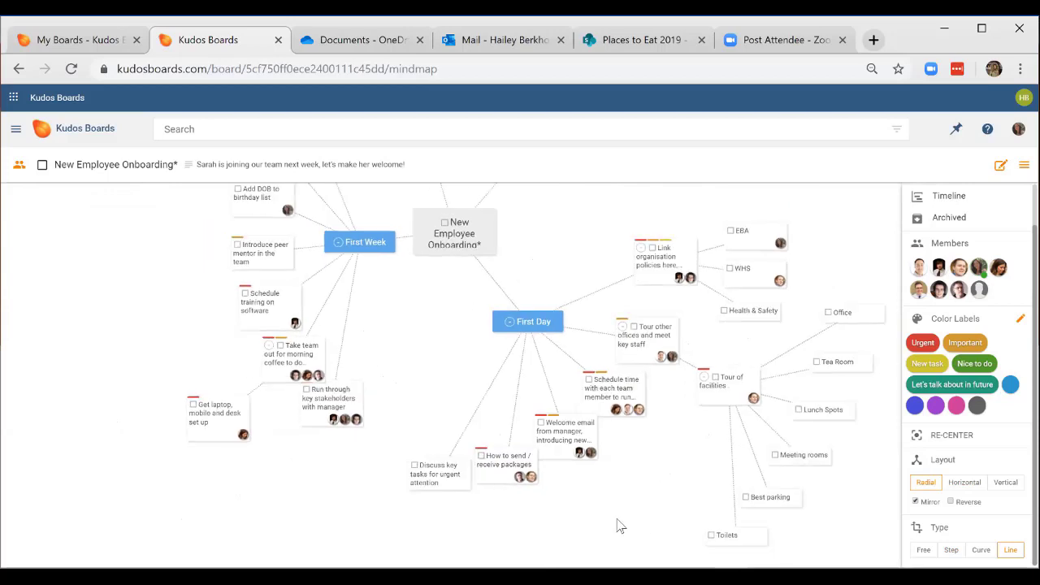
scroll(602, 488, down, 1)
Move "Discuss key tasks for urgent attention" from First Day to First Week, between "Who are our contractors" and "Add DOB to birthday list".
click(576, 431)
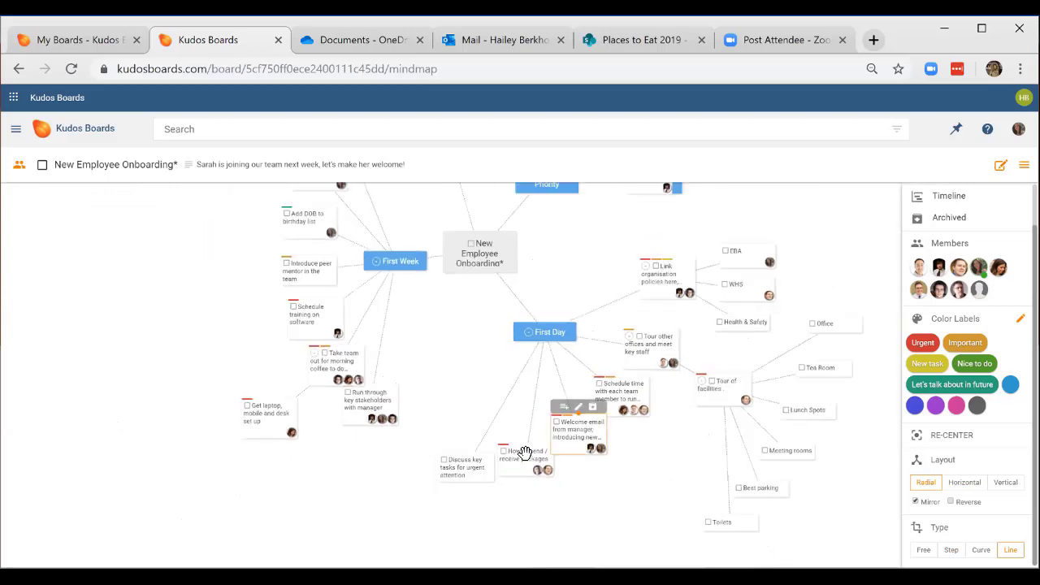
click(451, 464)
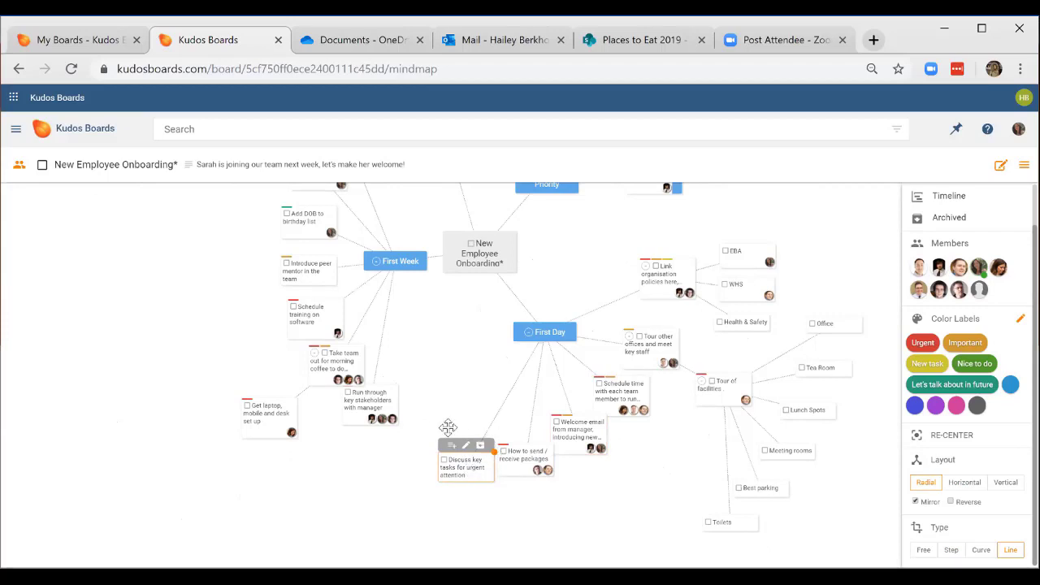
drag(447, 427, 404, 272)
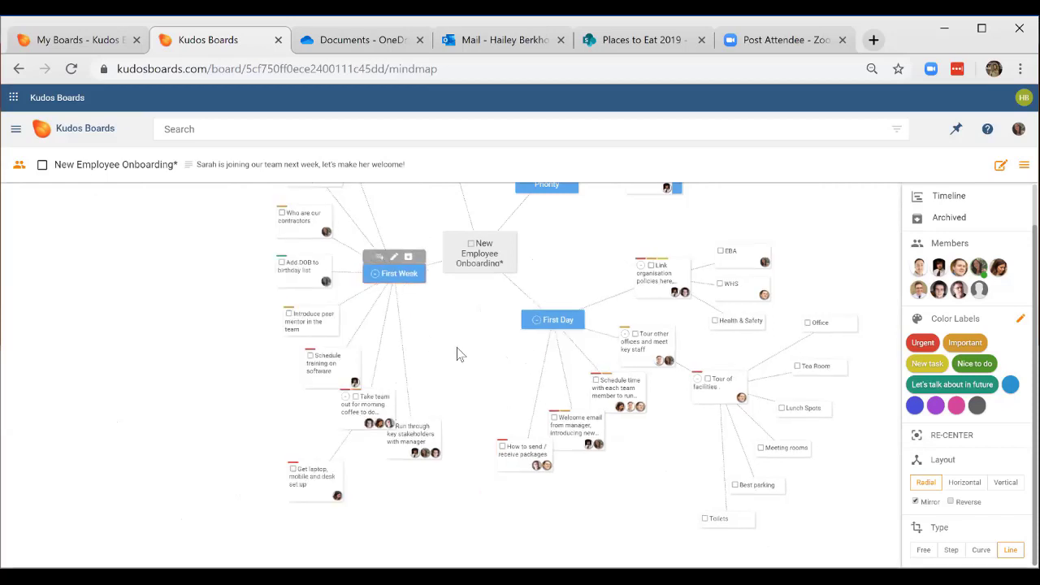
scroll(460, 406, down, 2)
scroll(469, 410, up, 3)
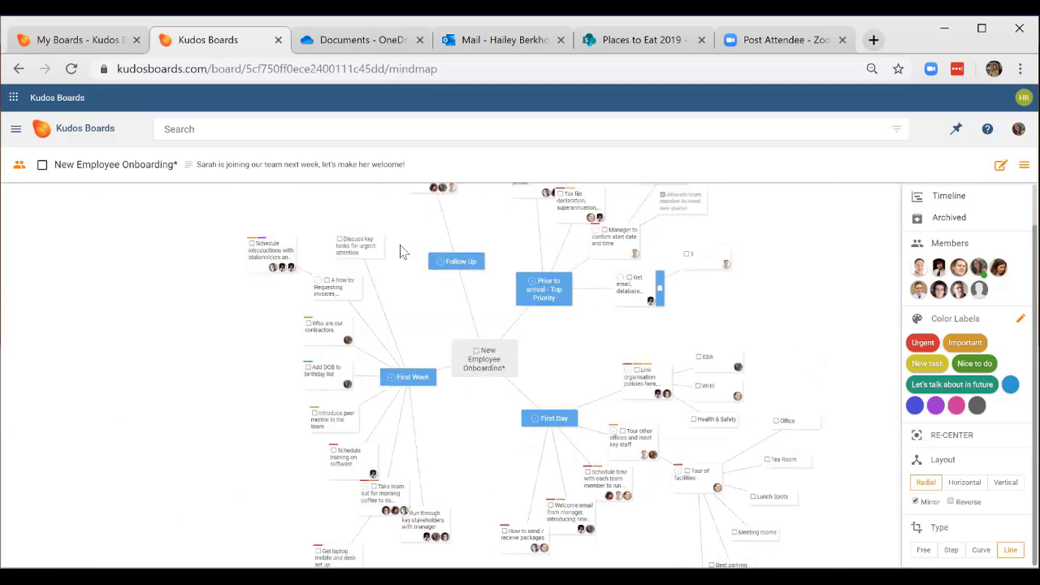
scroll(369, 213, down, 1)
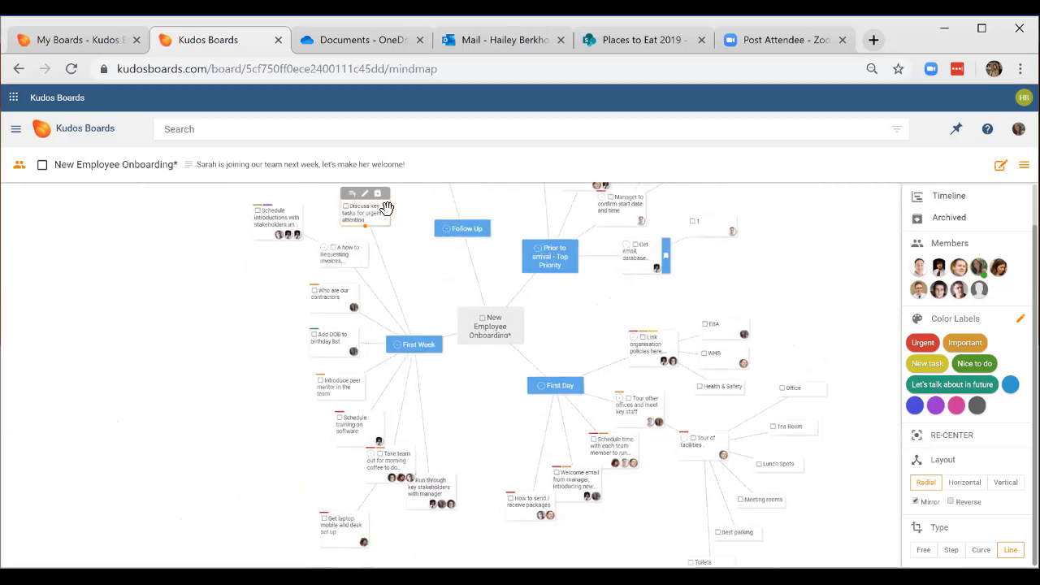
drag(363, 208, 344, 298)
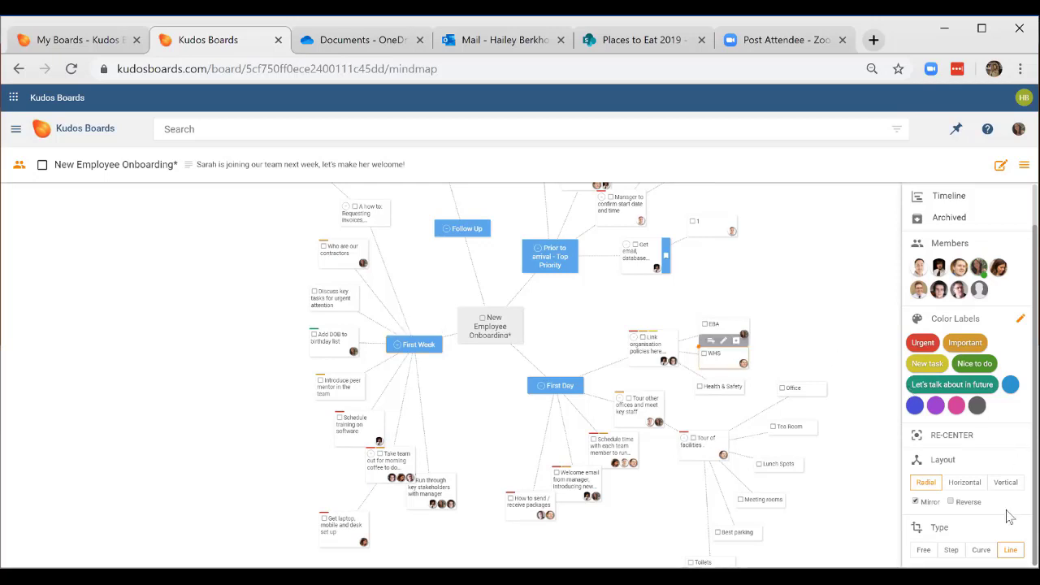
Show the board as a timeline and extend the "Tax file declaration, superannuation, bank accounts submitted" card to end on 20 June.
scroll(1007, 517, up, 1)
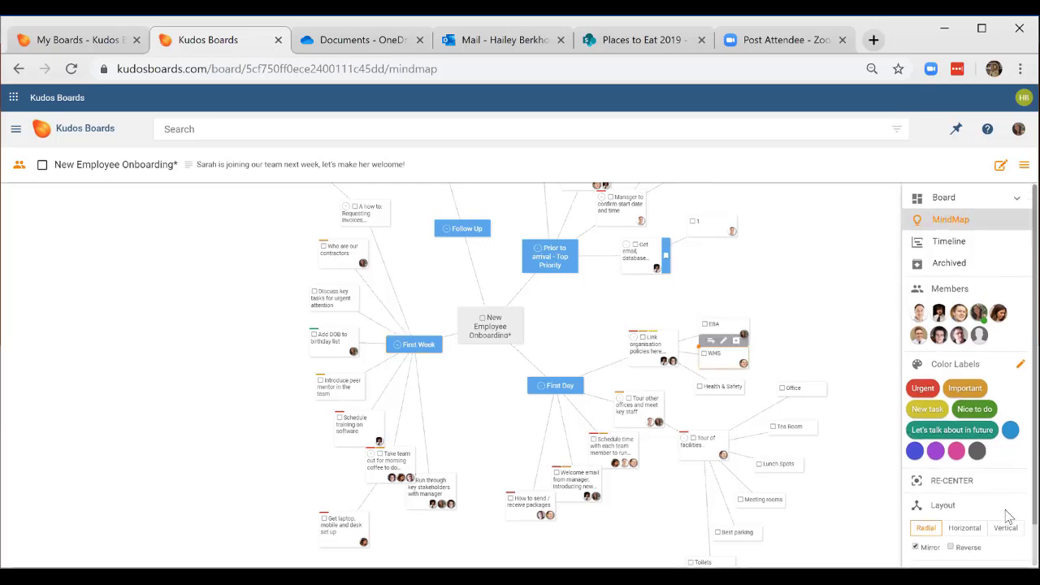
click(939, 245)
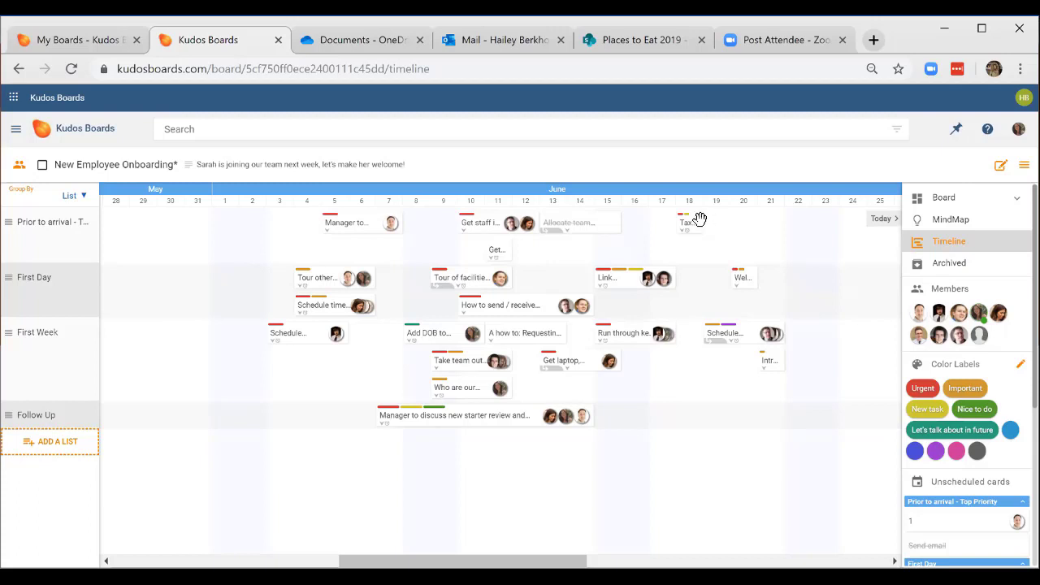
mouse_move(697, 222)
drag(727, 222, 755, 221)
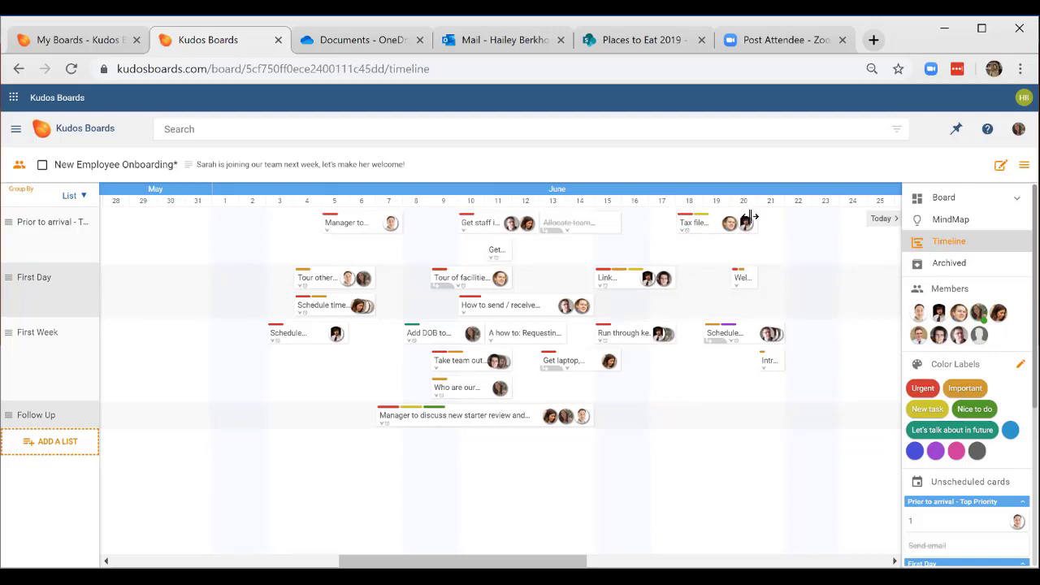
mouse_move(727, 221)
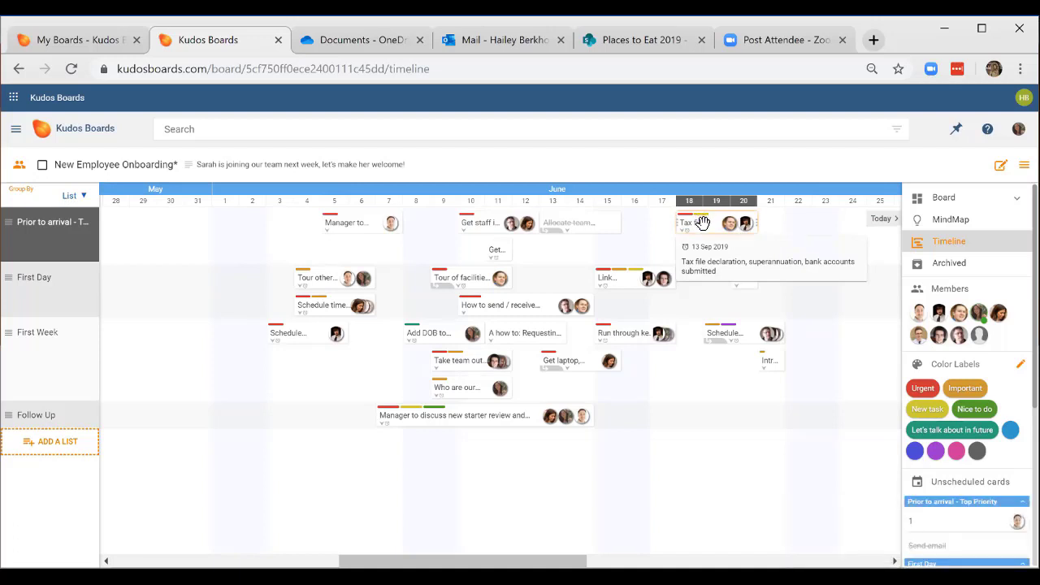
Move the tax file declaration card to the First Day list, rescheduled to 24–26 June, and view its details.
drag(703, 221, 674, 308)
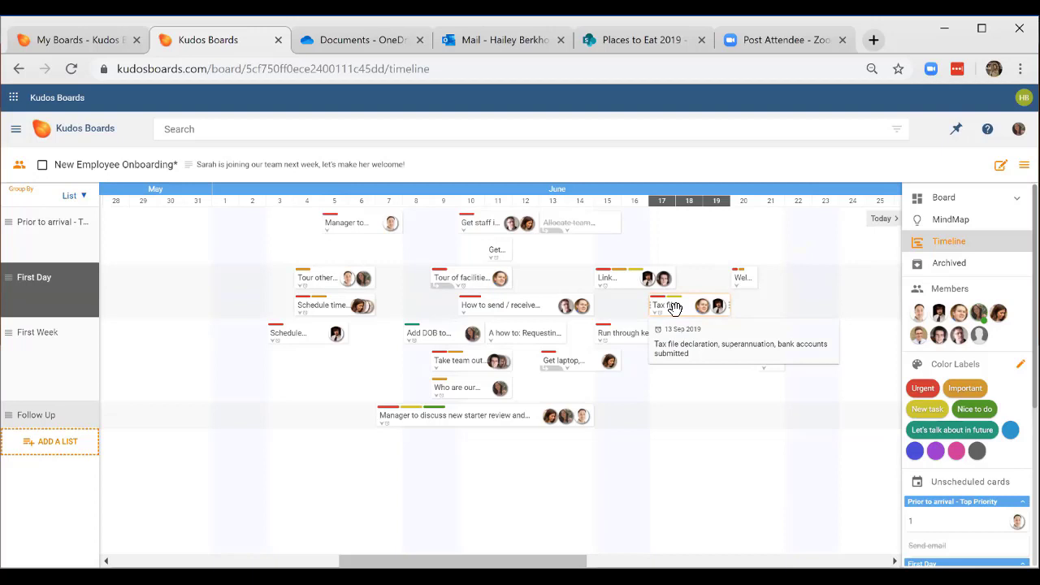
drag(674, 308, 768, 299)
mouse_move(767, 277)
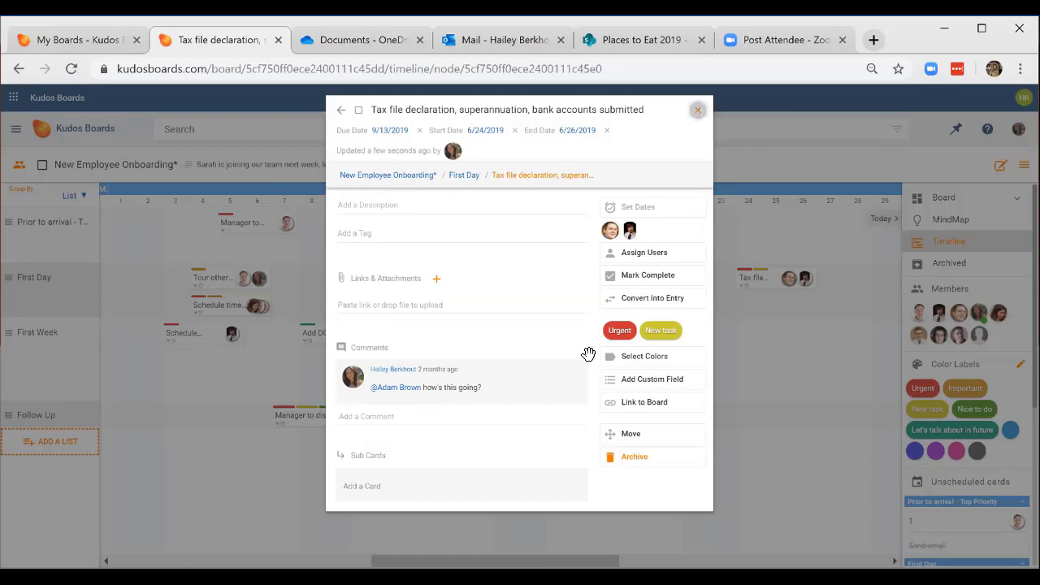
key(Escape)
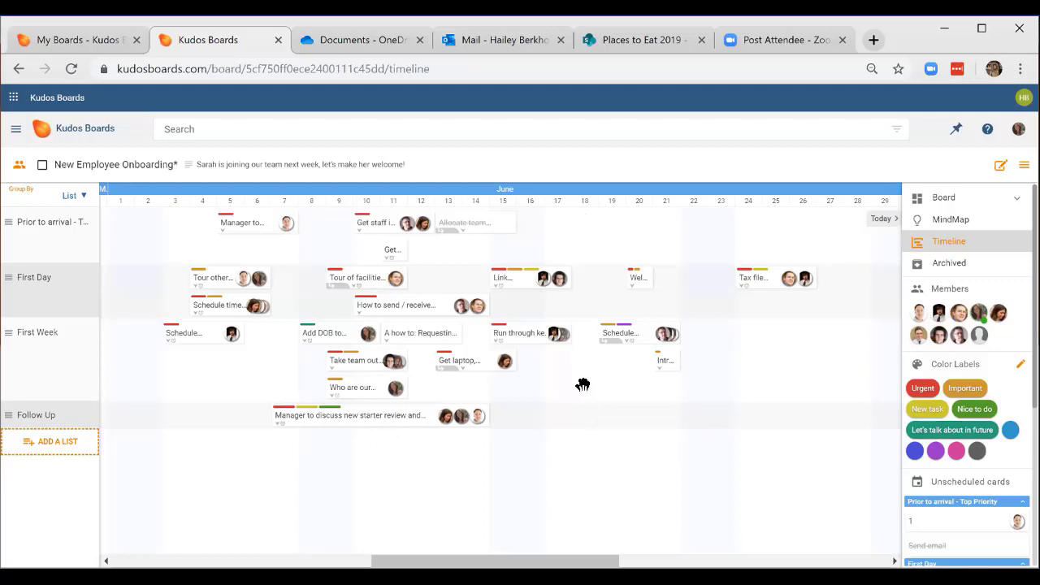
Group the timeline by Color to view the cards per label, and change the grouping to Assigned.
mouse_move(513, 277)
click(79, 197)
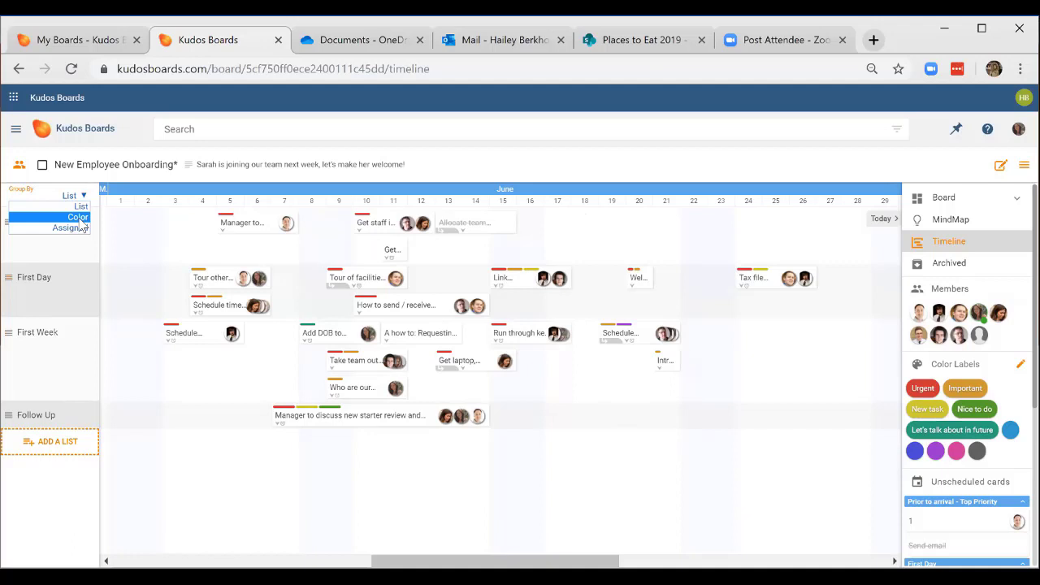
click(78, 218)
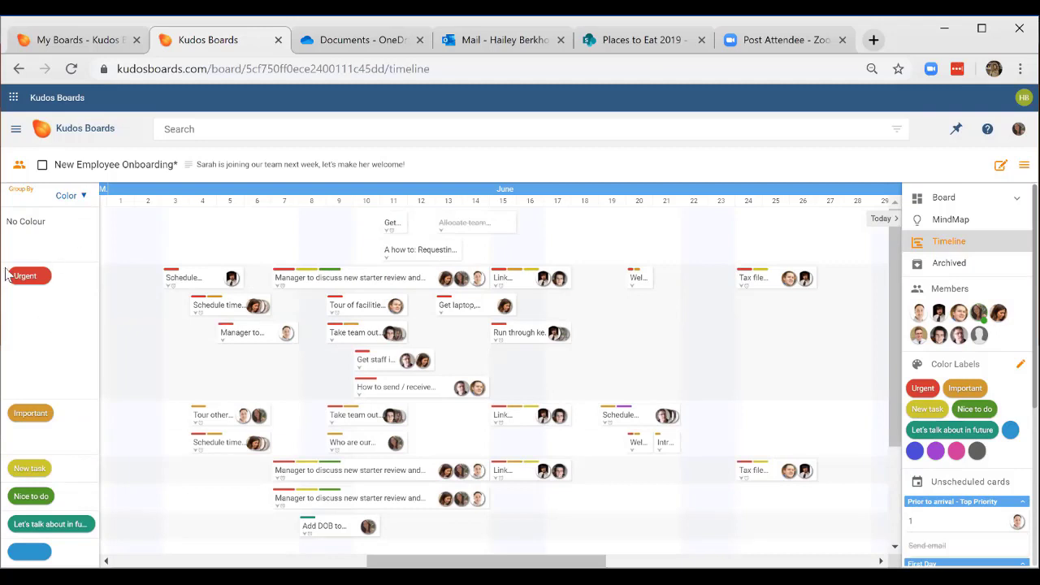
mouse_move(390, 284)
click(83, 196)
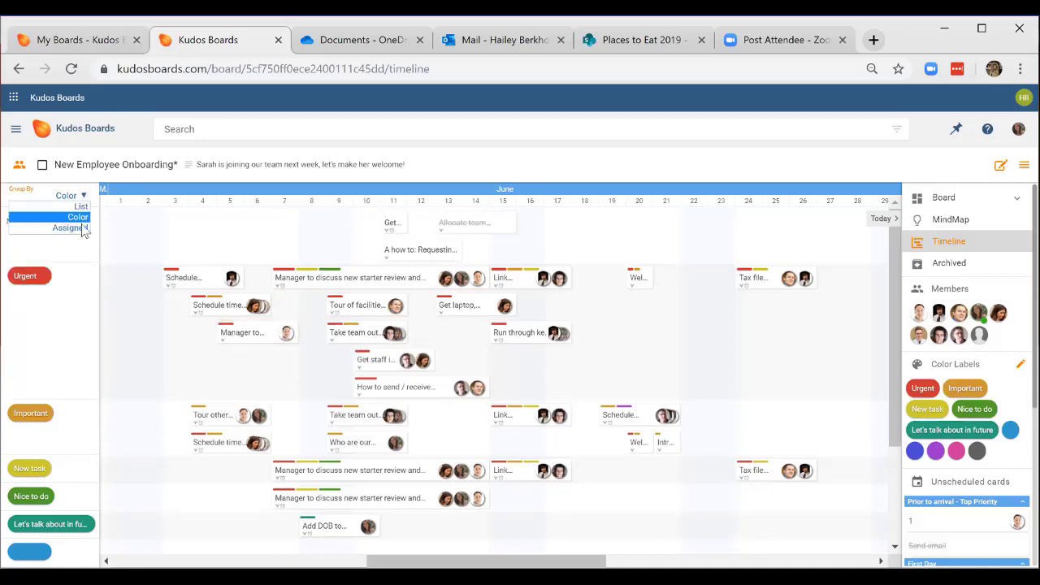
click(70, 227)
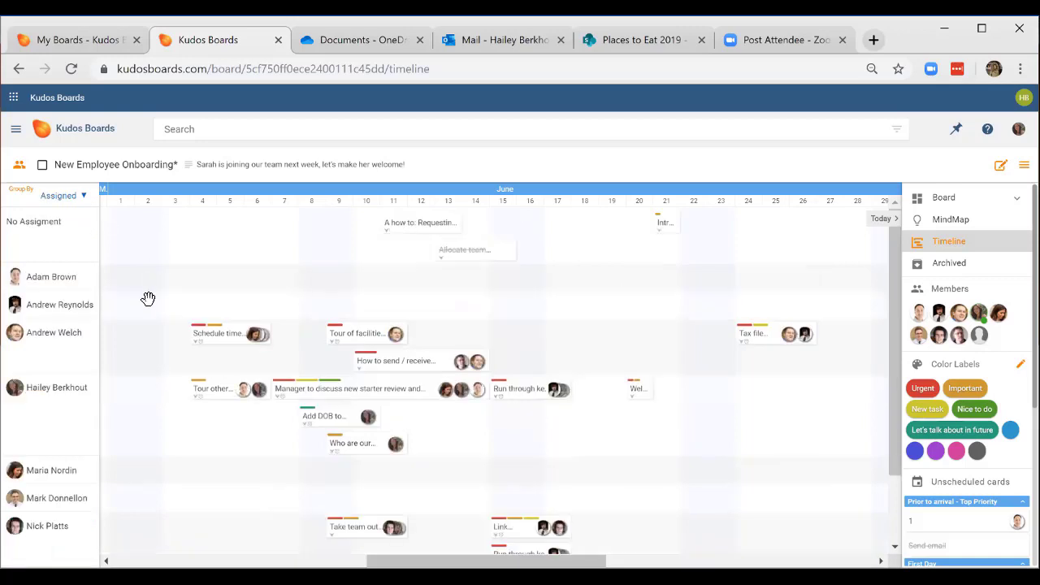
Reassign "Manager to discuss new starter review and book in time" from the board owner to the member in the row directly below.
scroll(148, 292, down, 1)
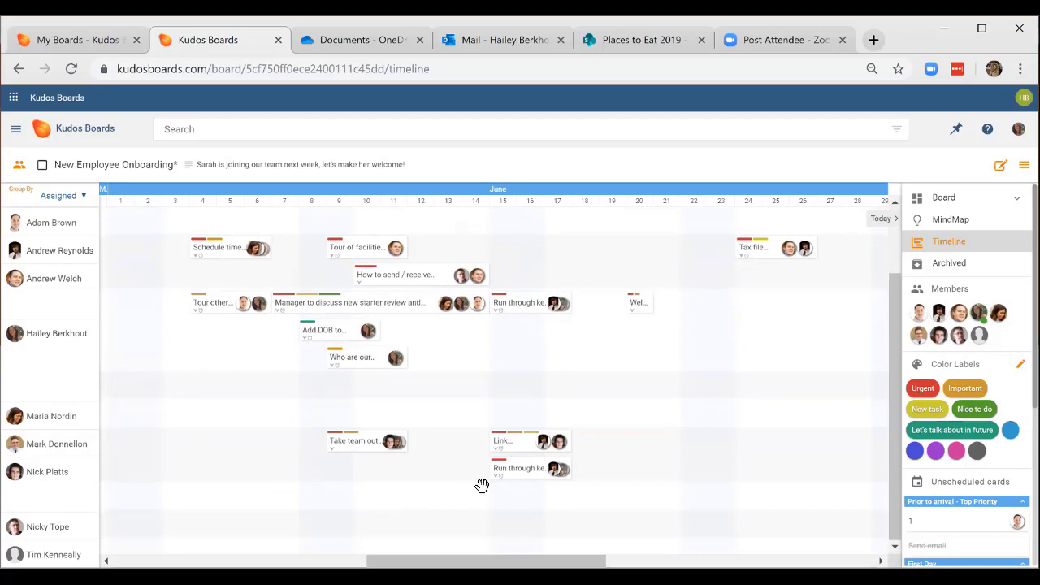
mouse_move(354, 361)
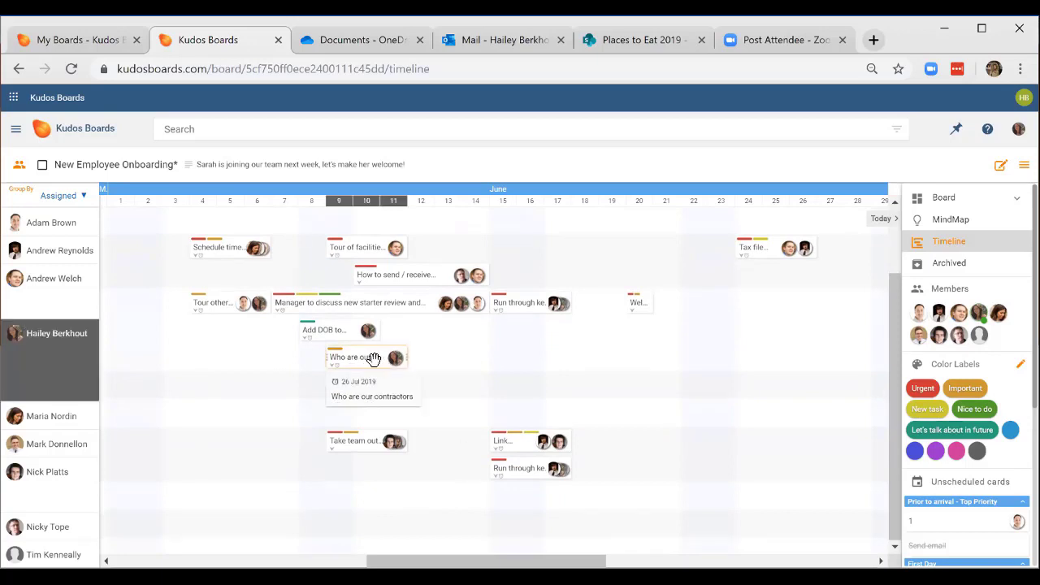
mouse_move(406, 300)
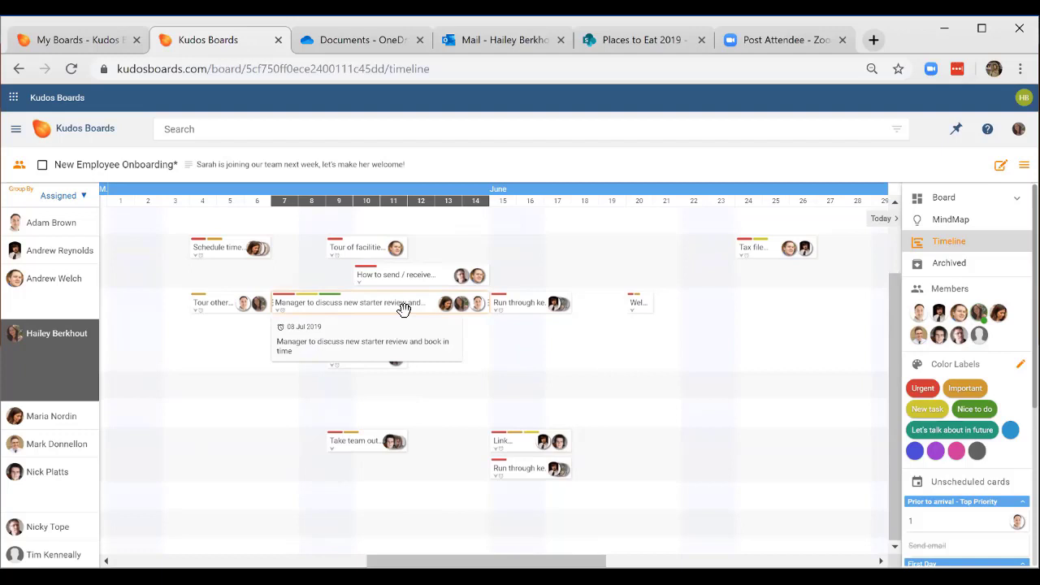
drag(404, 309, 399, 417)
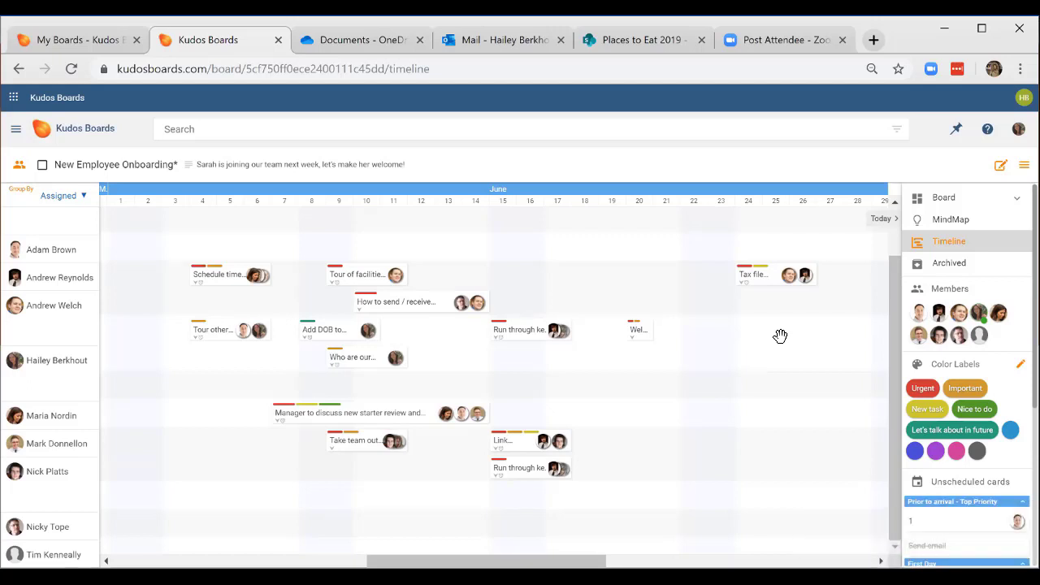
Return the onboarding board to its Board view and hide the pinned boards on the My Boards page.
click(1009, 198)
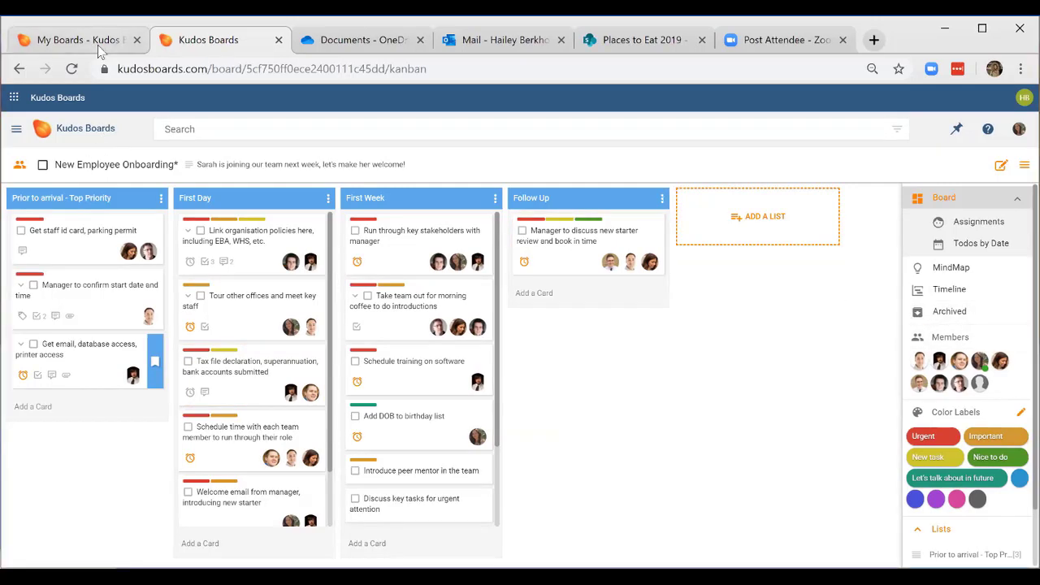
key(ctrl+shift+Tab)
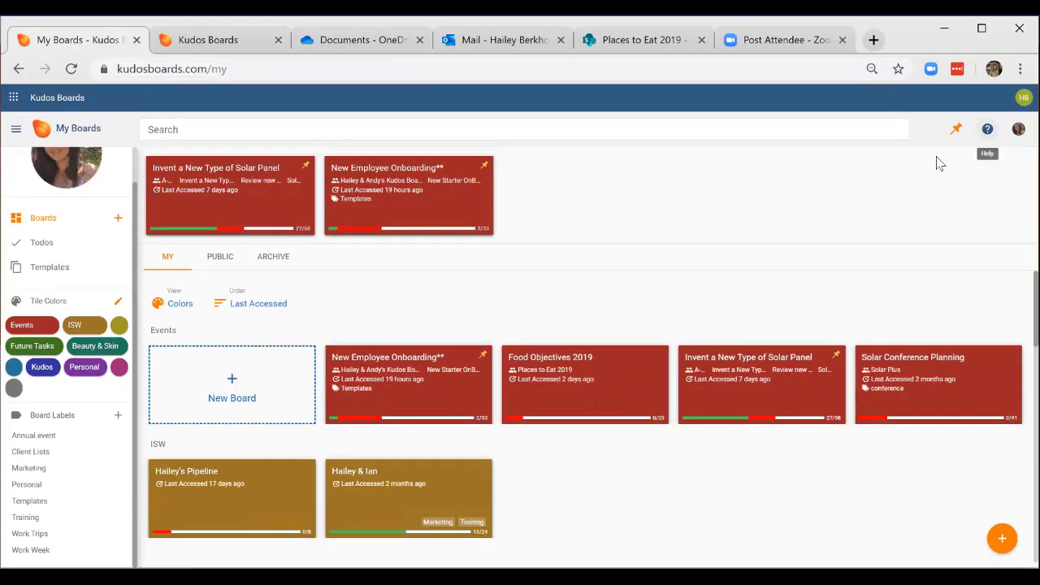
click(954, 132)
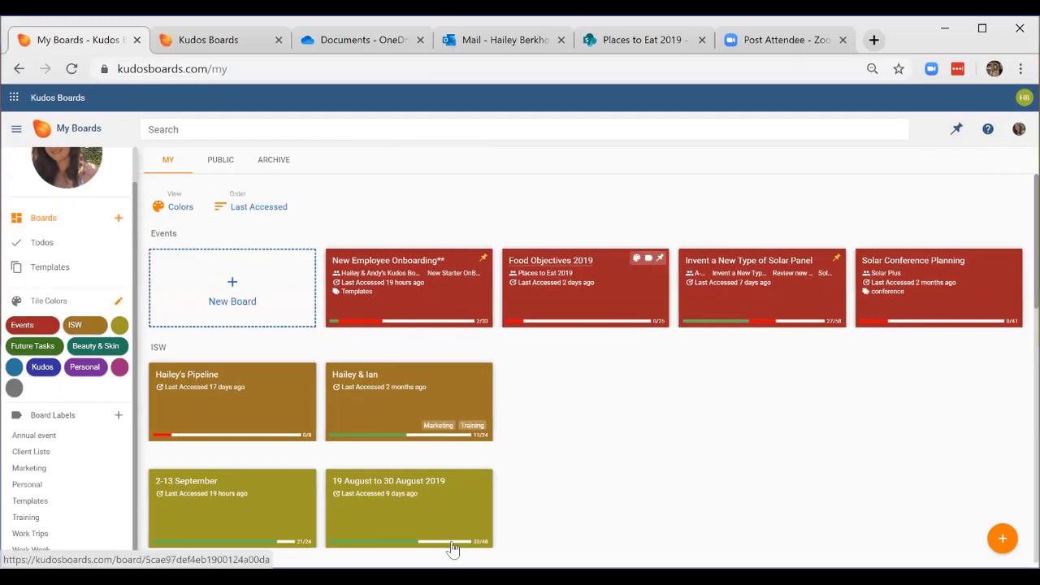
mouse_move(454, 550)
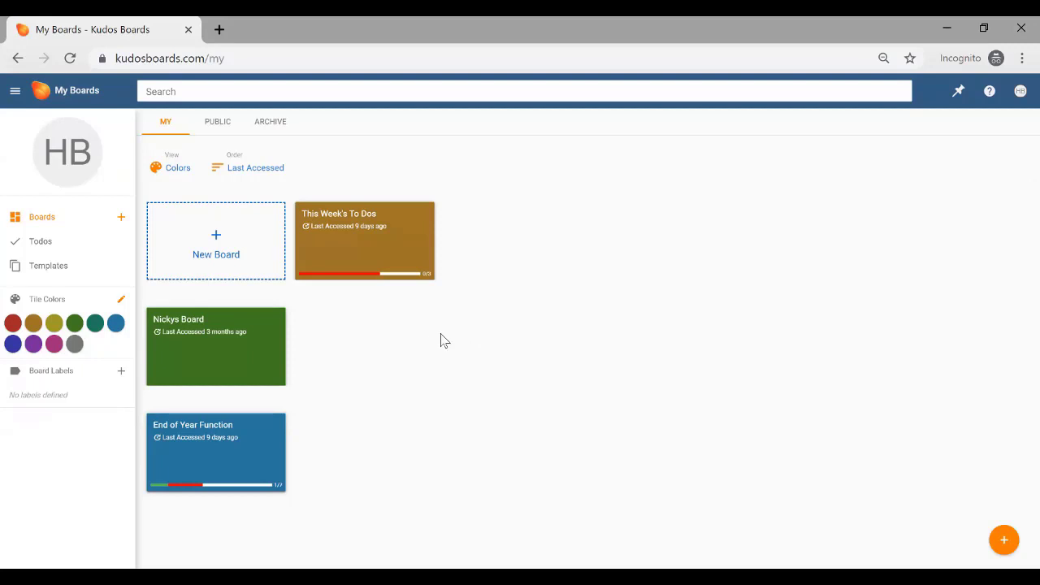
Show the todos created by me and move "Put out a survey on entertainment for the event" from No Date to Today.
click(41, 245)
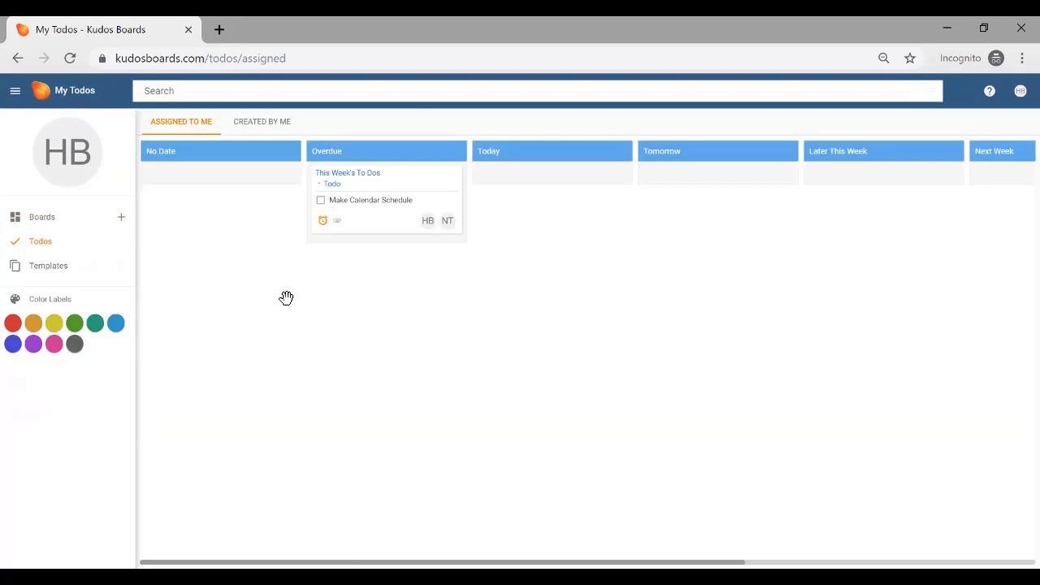
drag(312, 289, 315, 287)
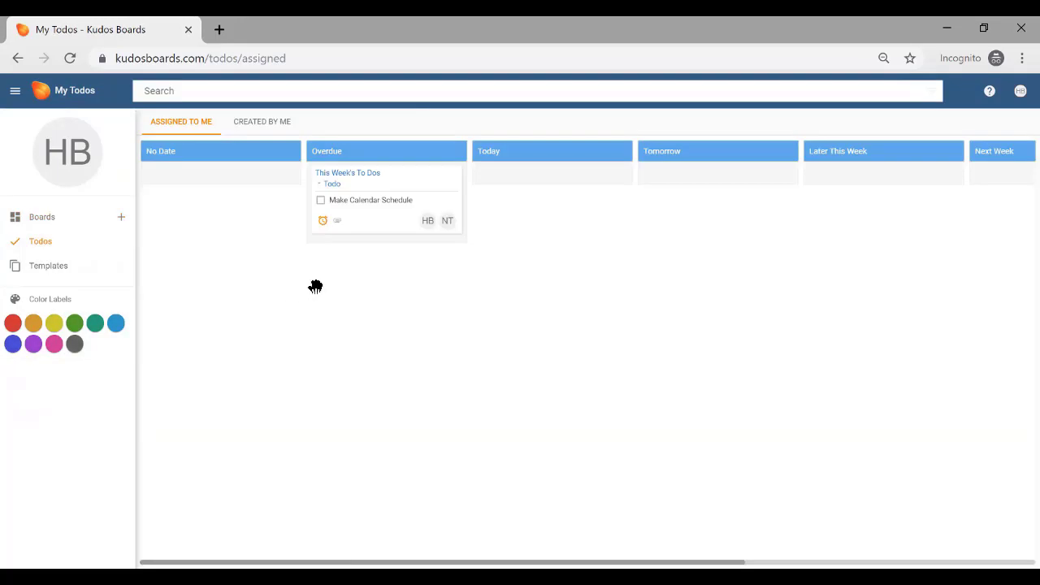
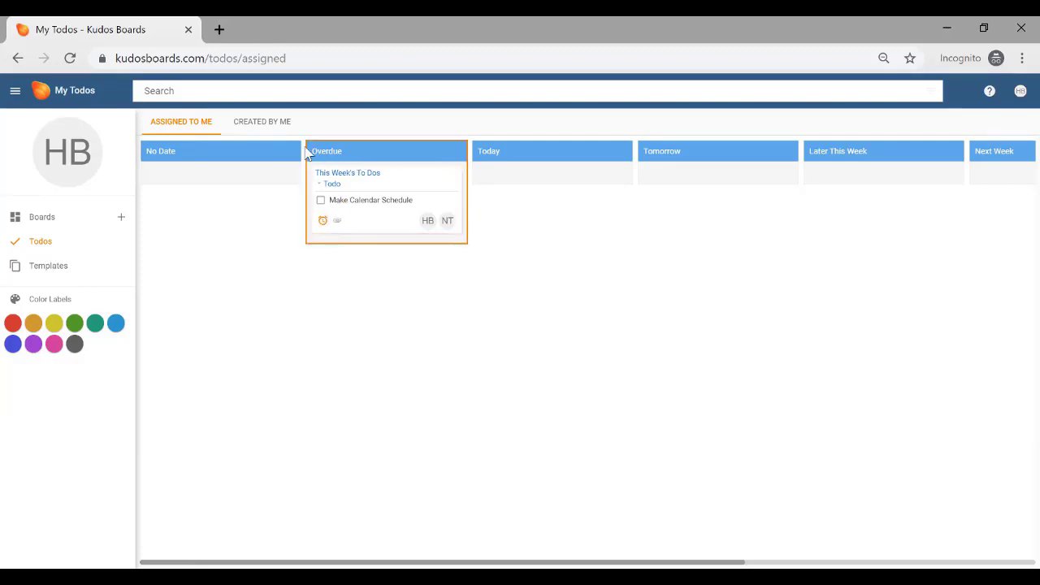
click(246, 127)
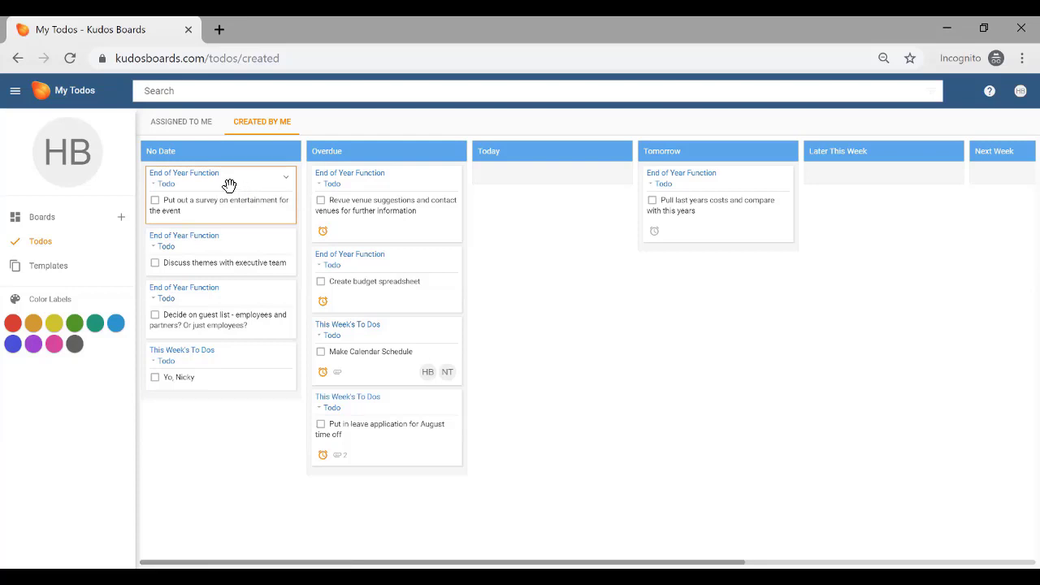
drag(604, 339, 905, 320)
drag(281, 174, 546, 193)
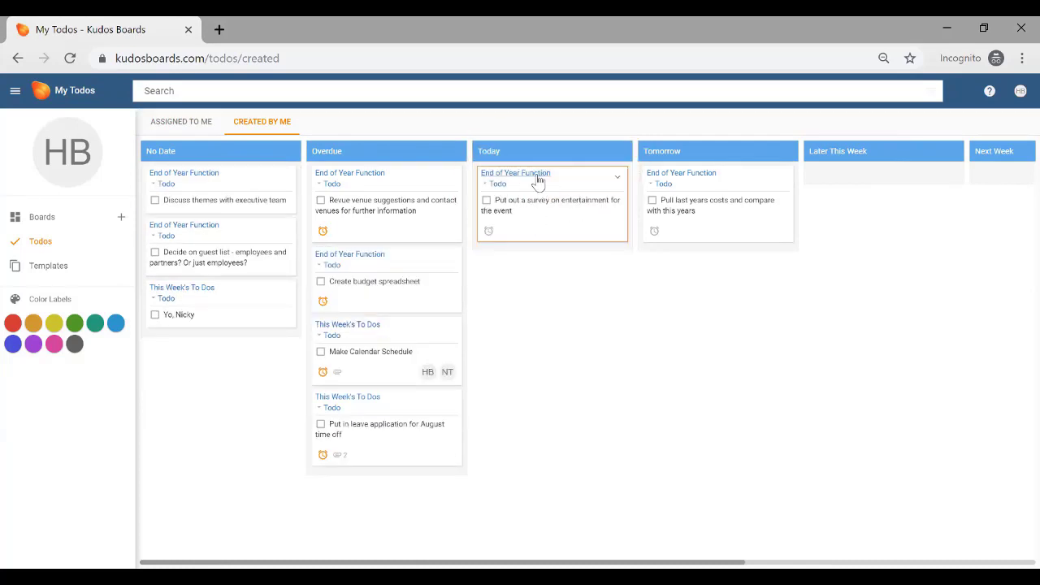
View the details of the "Put out a survey on entertainment for the event" card and return to the todos.
mouse_move(490, 233)
drag(547, 190, 549, 190)
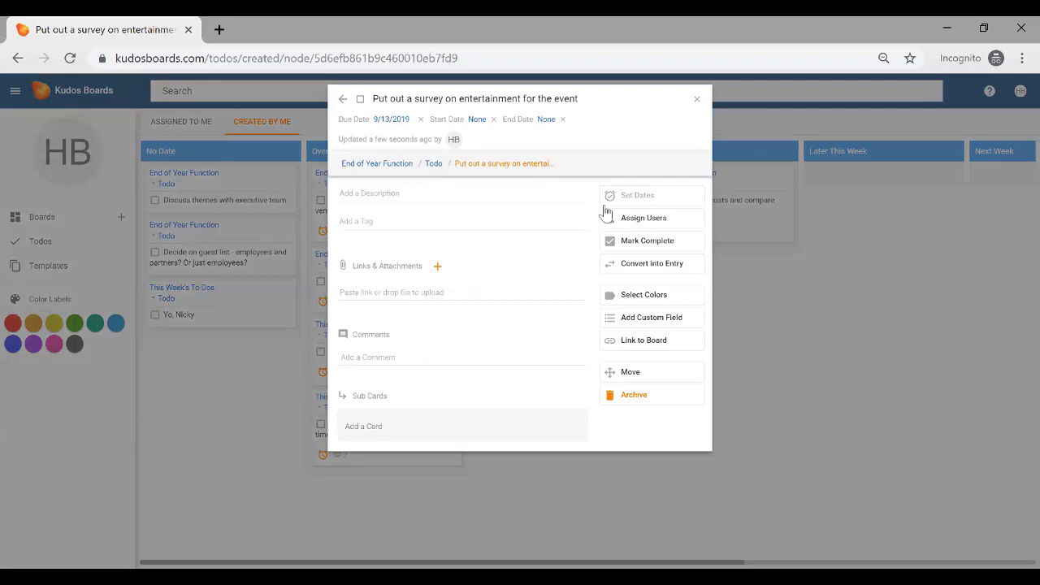
click(366, 193)
click(384, 450)
key(Escape)
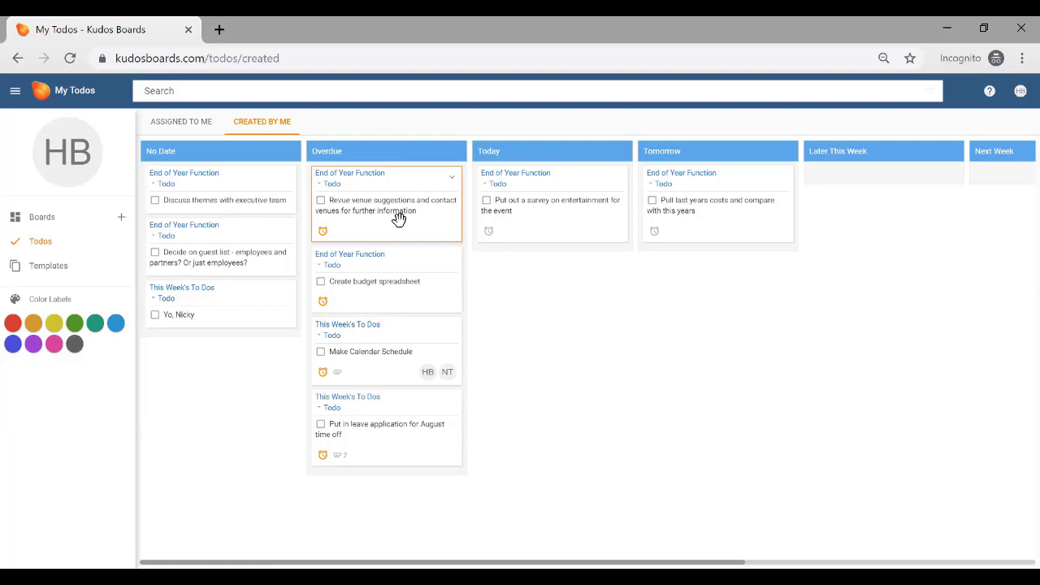
drag(395, 214, 389, 207)
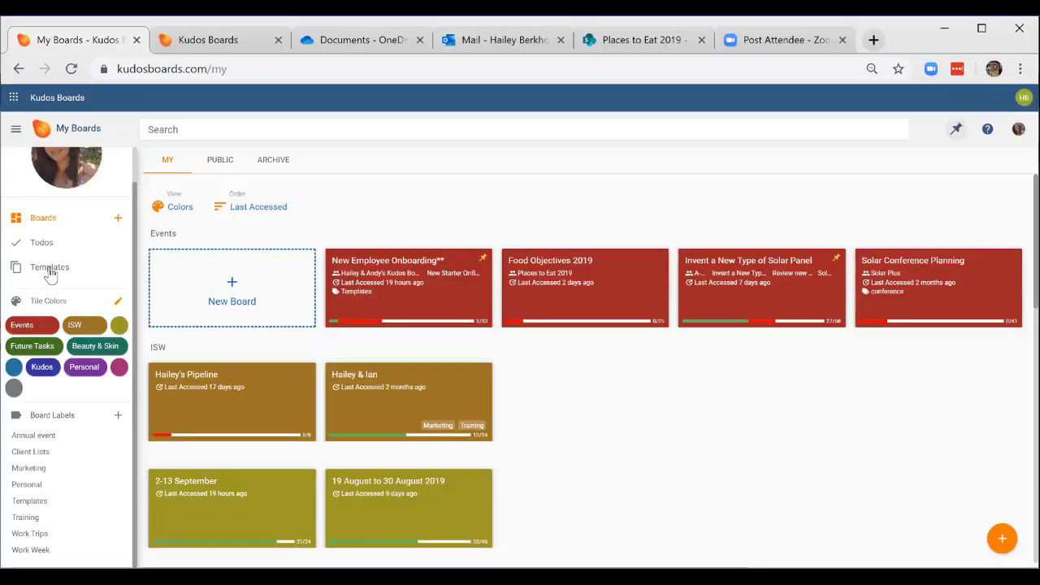
Look through the available public templates and the personal templates.
scroll(49, 280, up, 1)
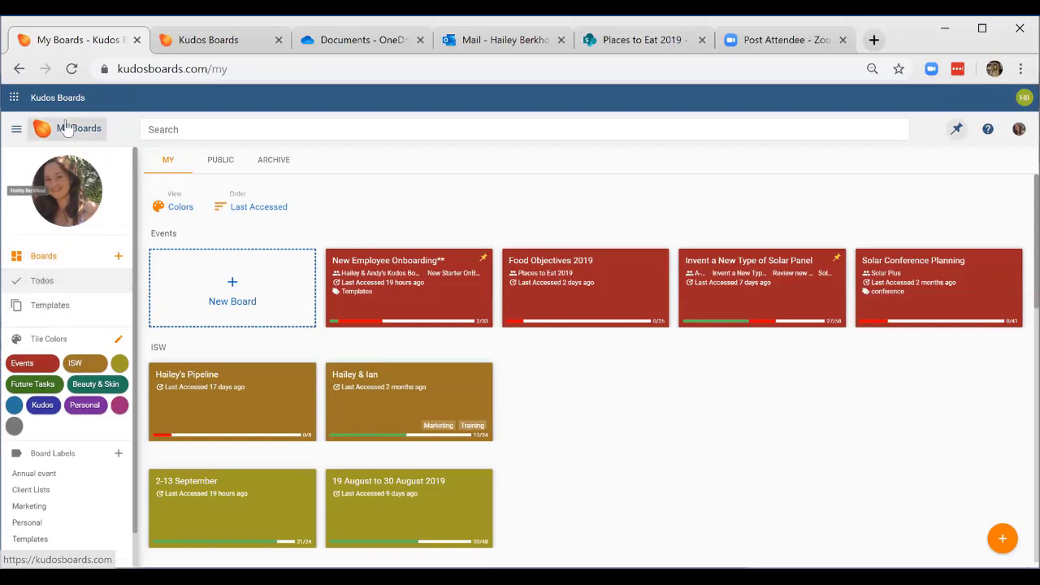
click(50, 305)
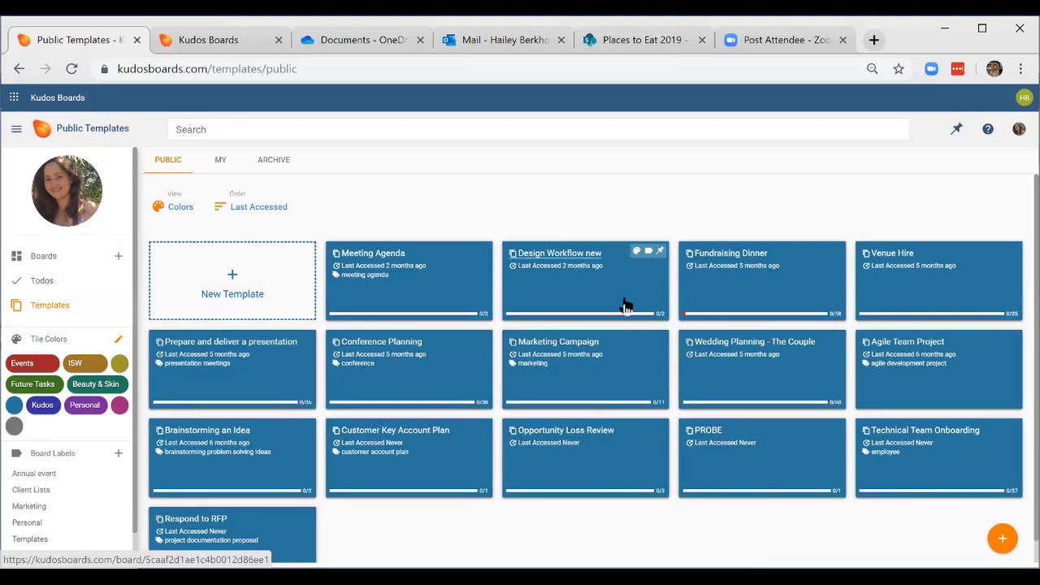
scroll(630, 308, down, 1)
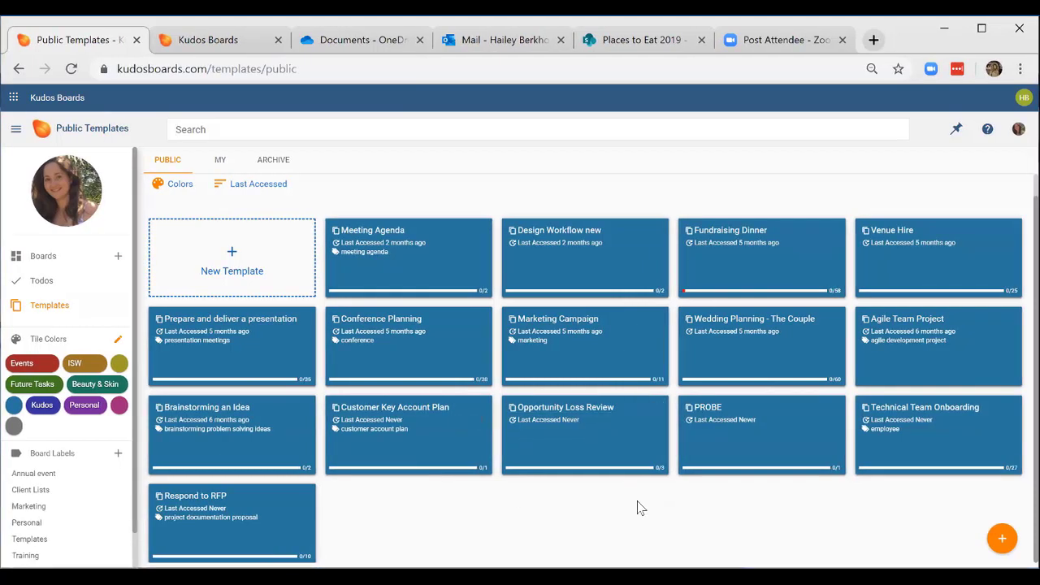
click(219, 160)
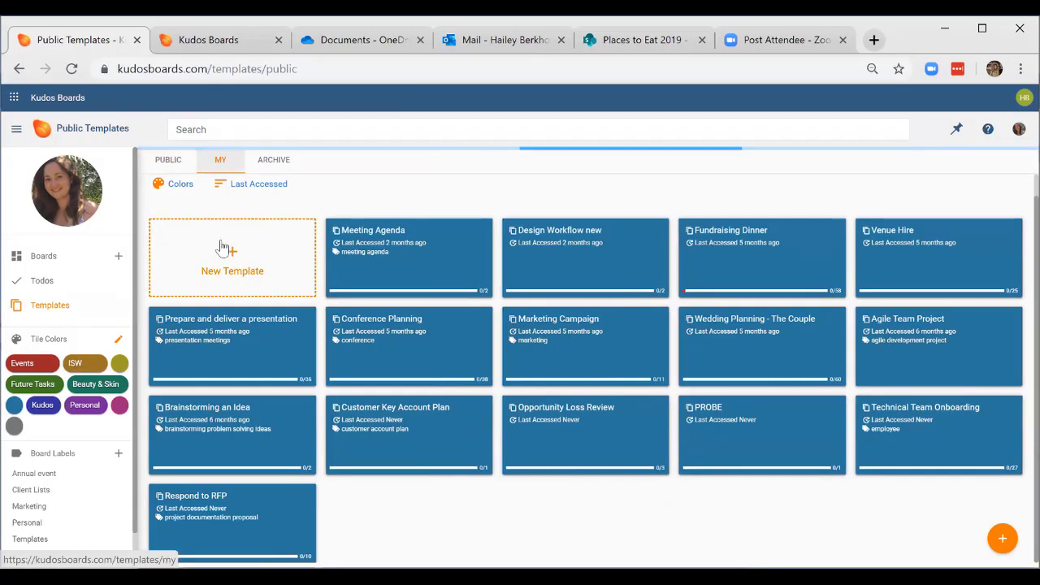
click(219, 163)
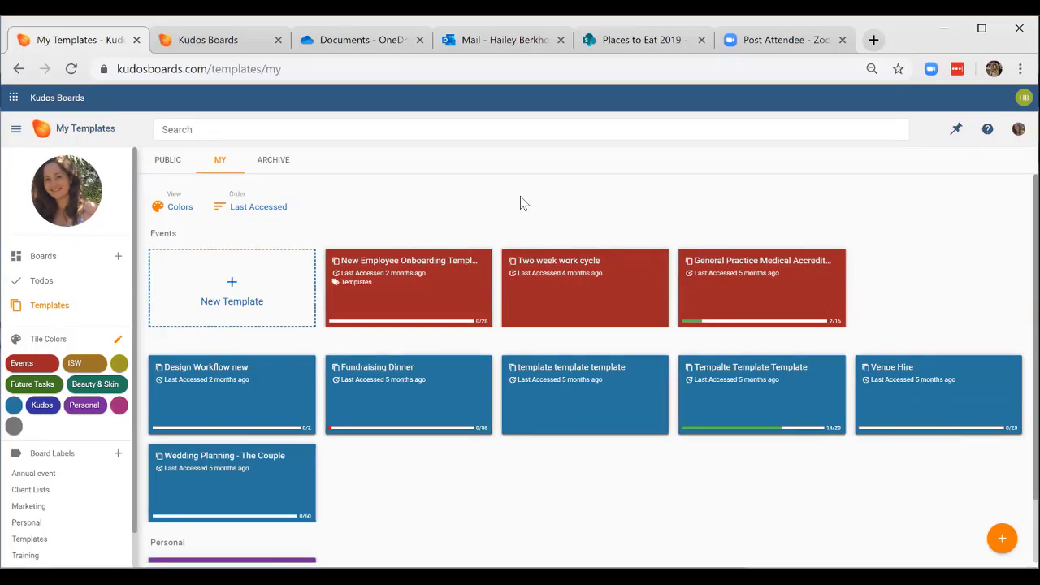
scroll(533, 204, down, 2)
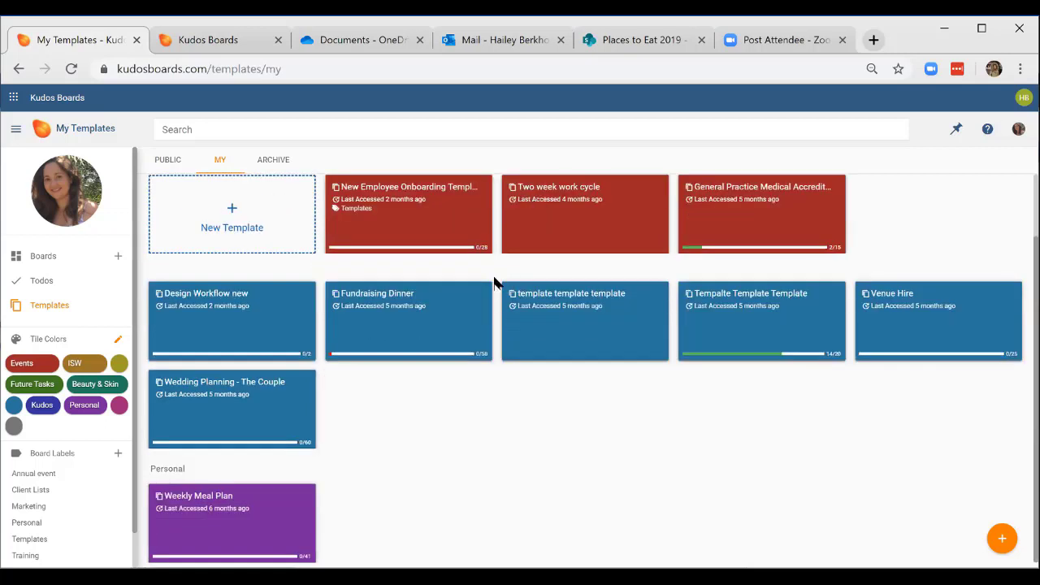
scroll(277, 167, up, 2)
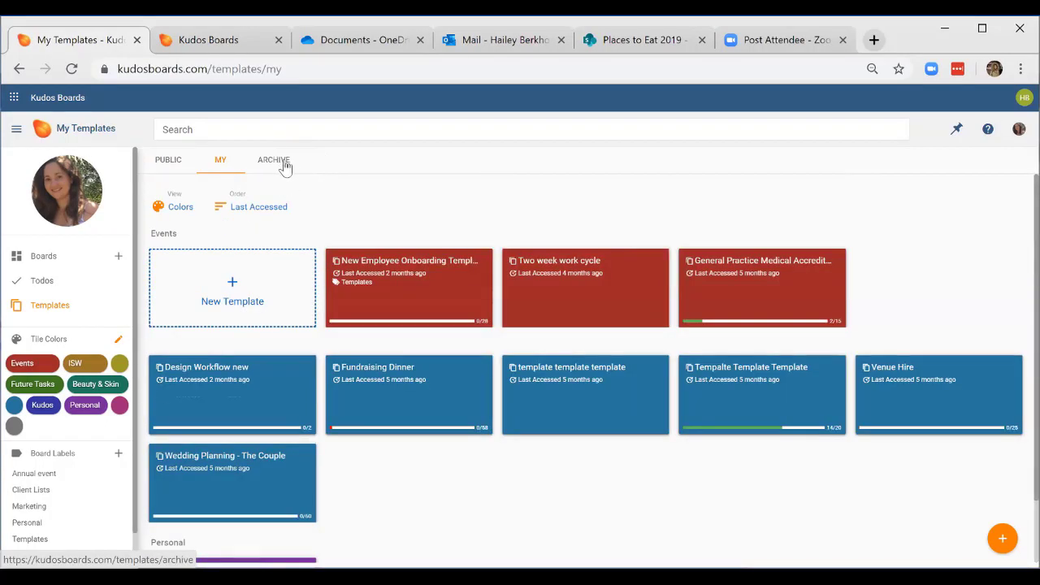
Begin a new board named "Kudos Boards Webinar" with no description and proceed to its template choice.
click(50, 257)
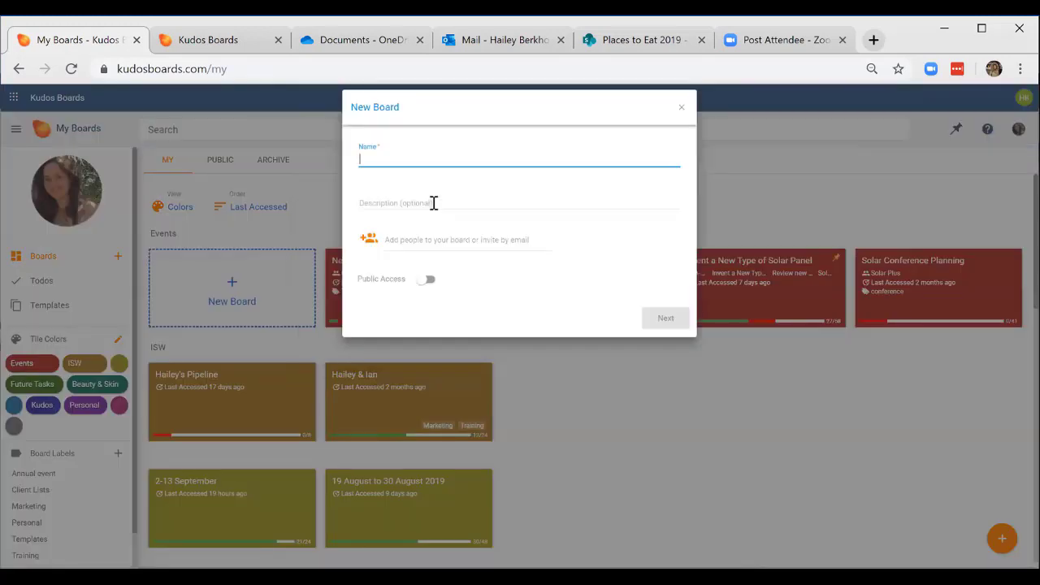
text(Kudos Boards Webinar)
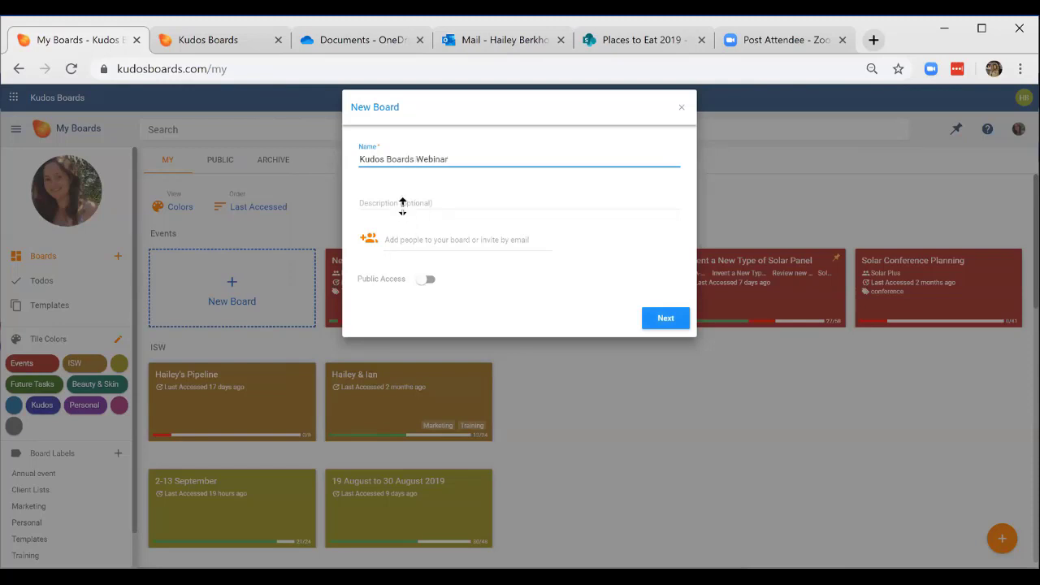
click(407, 203)
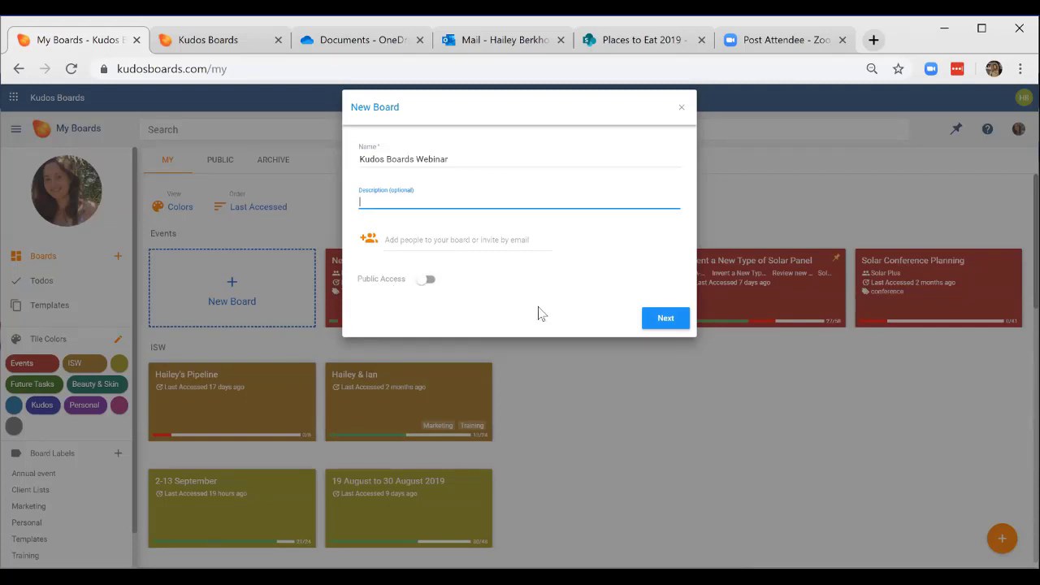
click(665, 320)
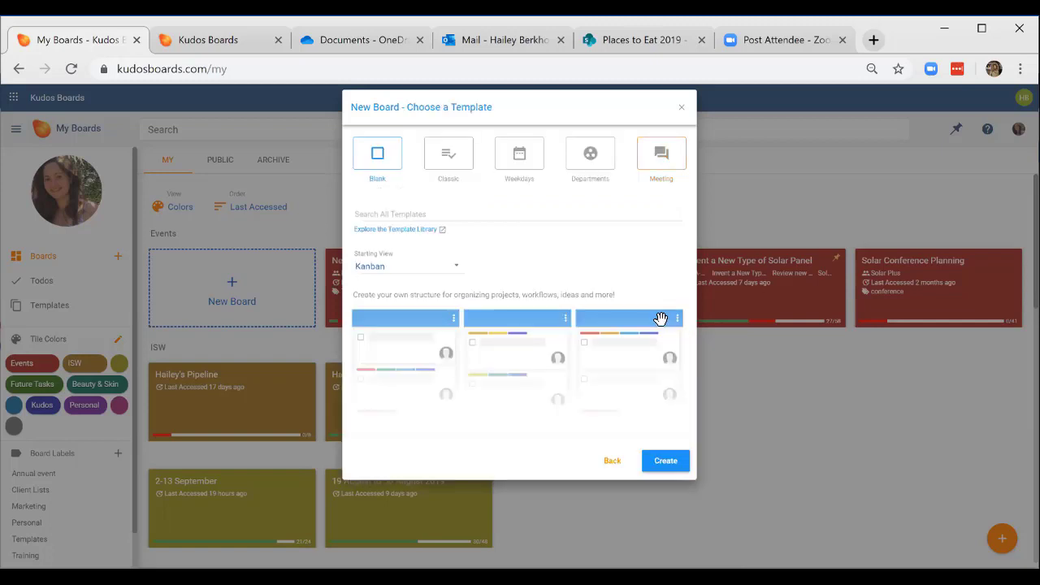
Create the board from the Classic template with Kanban as the starting view.
click(452, 157)
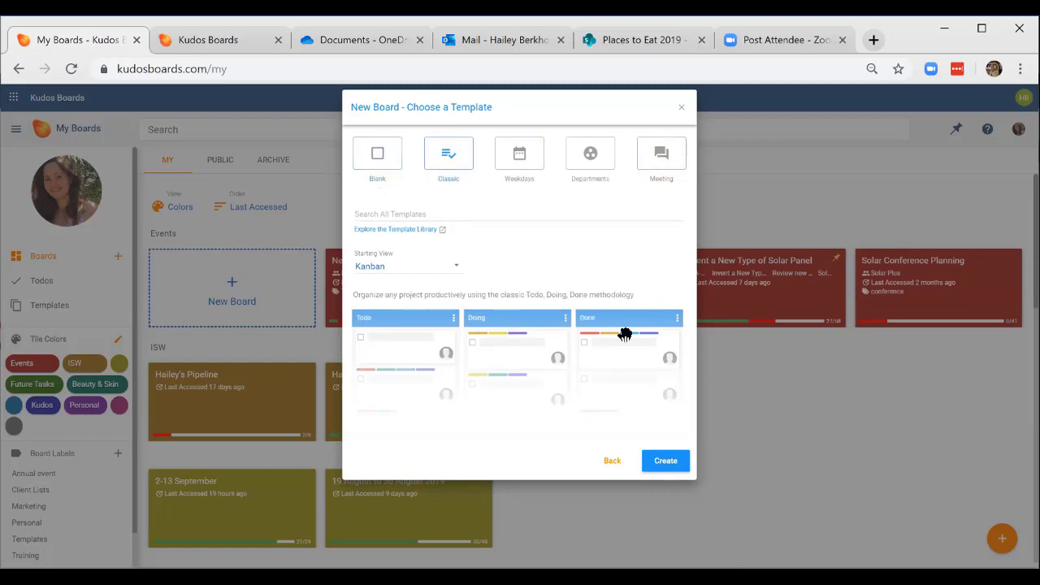
click(390, 271)
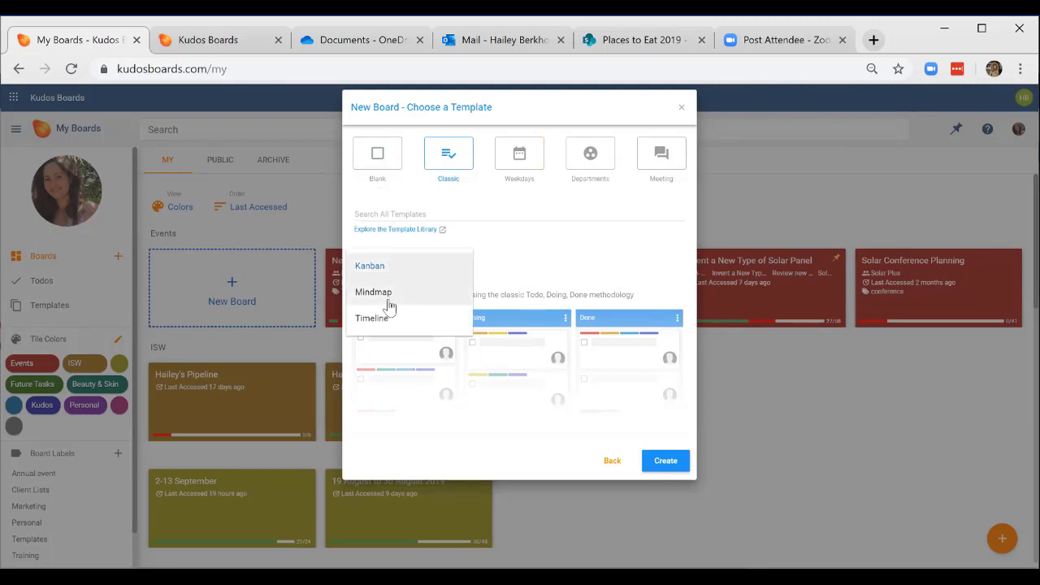
click(395, 268)
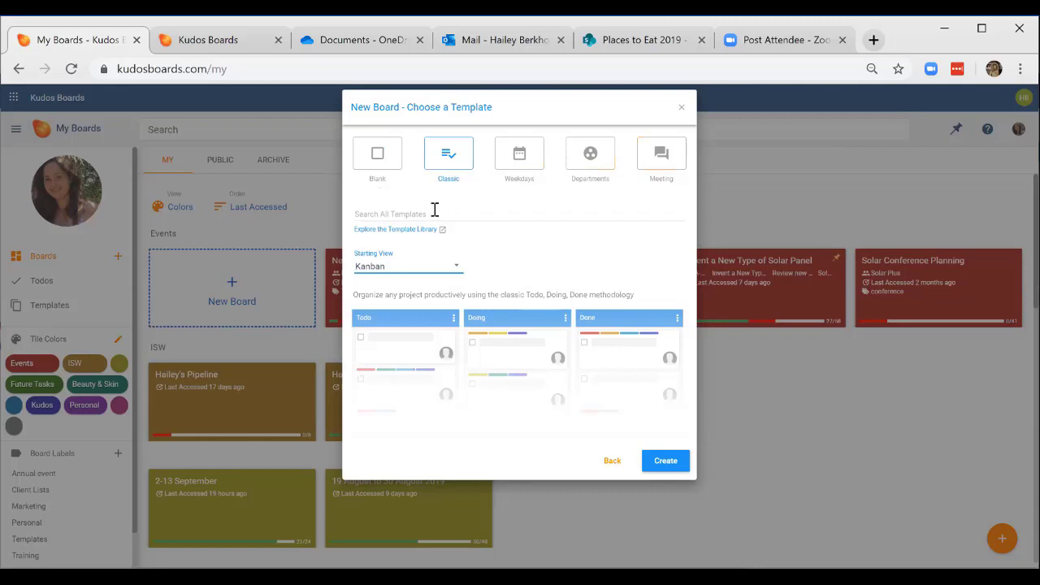
click(666, 462)
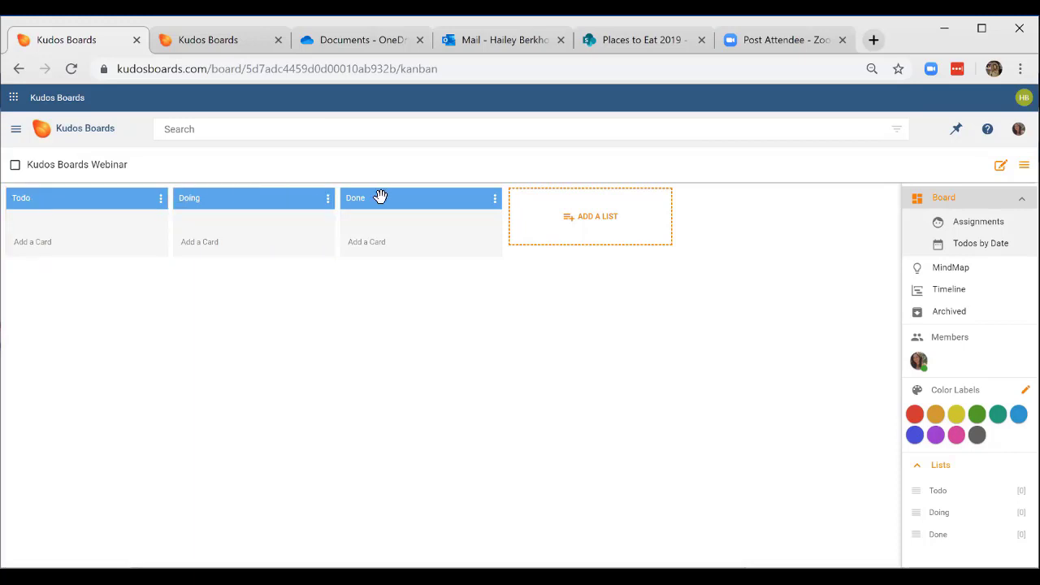
Add the task cards "Edit the final video recording of webinar" and "Add posts to LinkedIn and Facebook" to the Todo list.
click(47, 242)
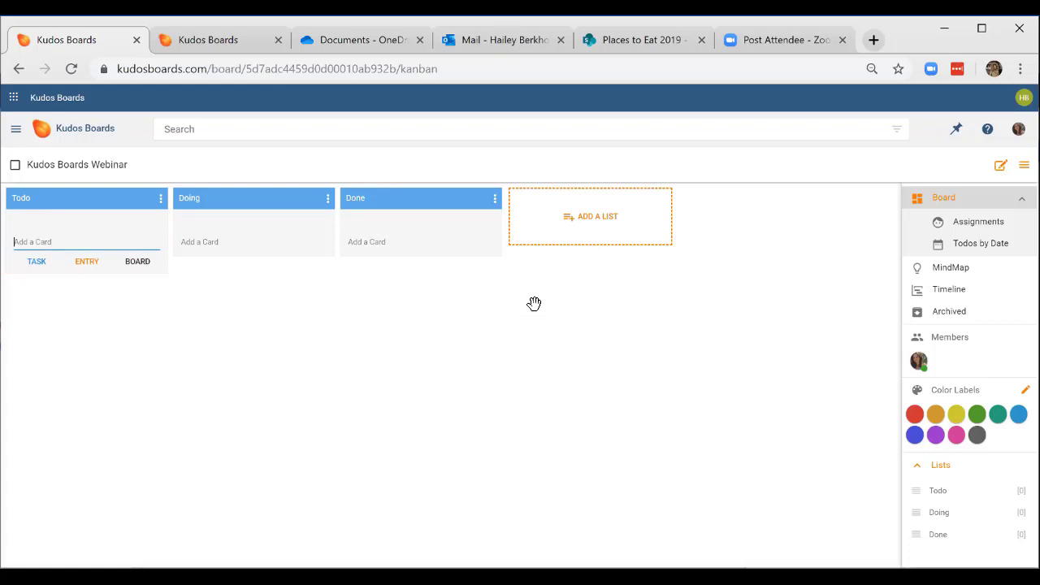
text(Edit the final video recording of webinar)
key(Return)
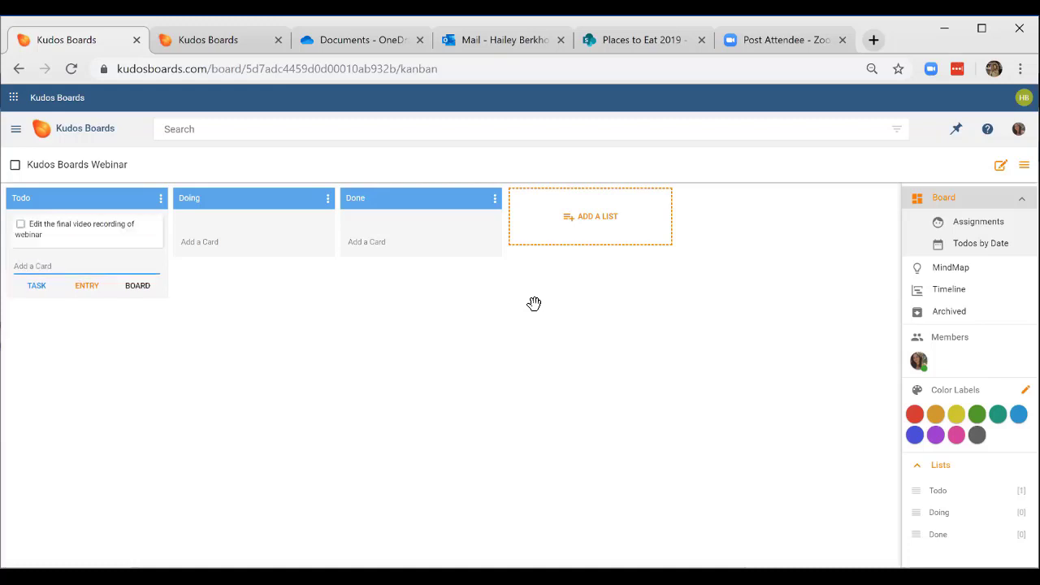
text(A)
key(BackSpace)
text(Add posts to LinkedIn and Facebook)
key(Return)
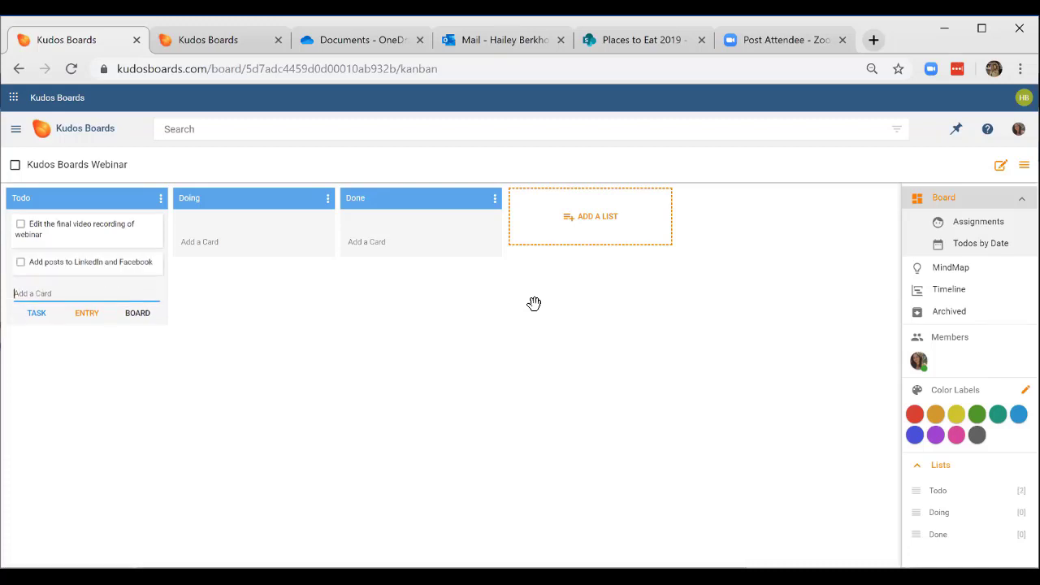
Add the task cards "Send follow up emails" and "Record webinar" to the Todo list.
text(()
text(end follow up emails)
key(Return)
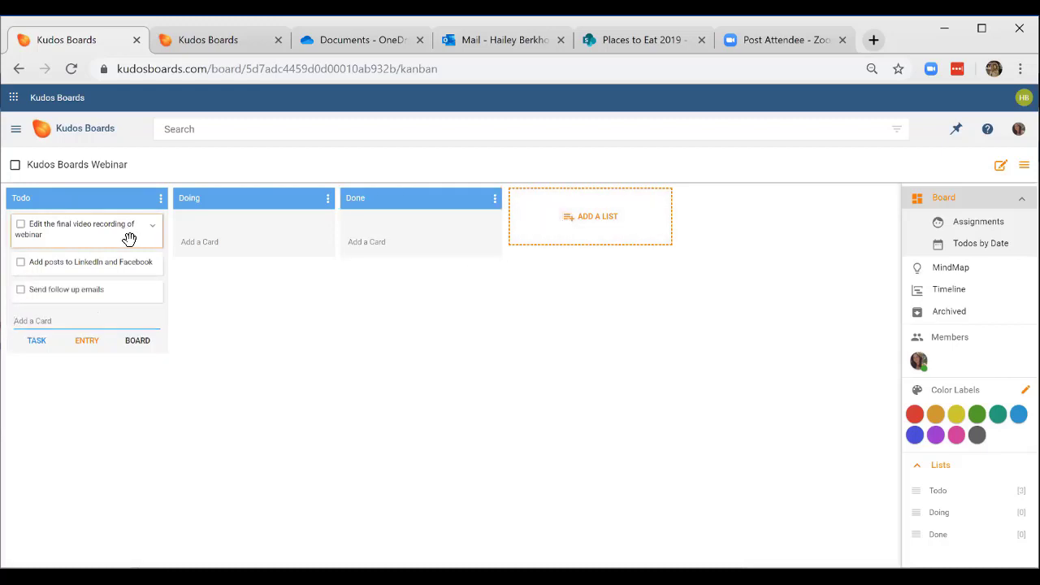
text(R)
key(BackSpace)
text(Record webinar)
key(Return)
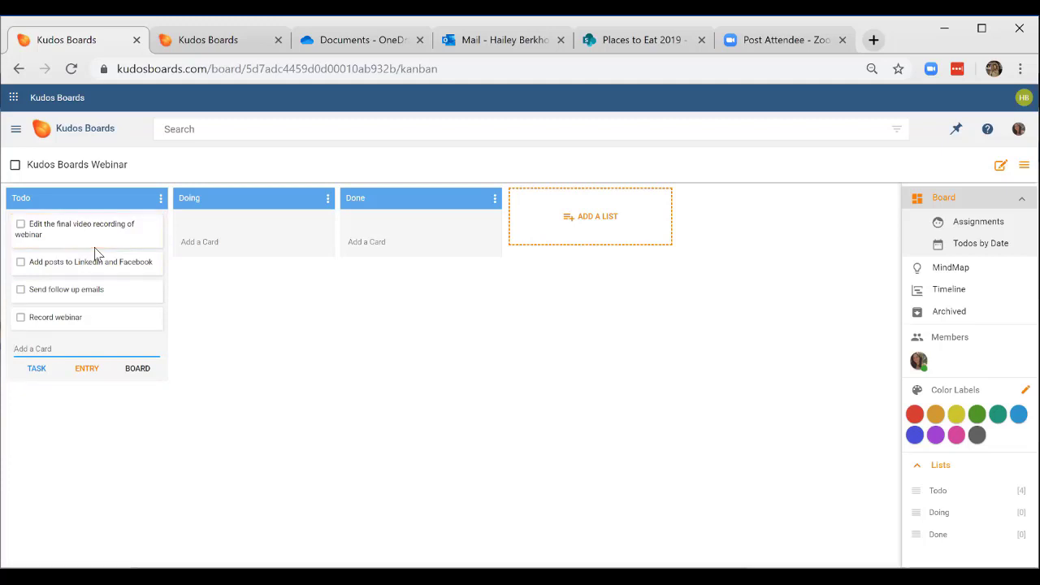
Add "Add contacts" to the Todo list as an entry instead of a task.
text(Add contacts)
click(79, 367)
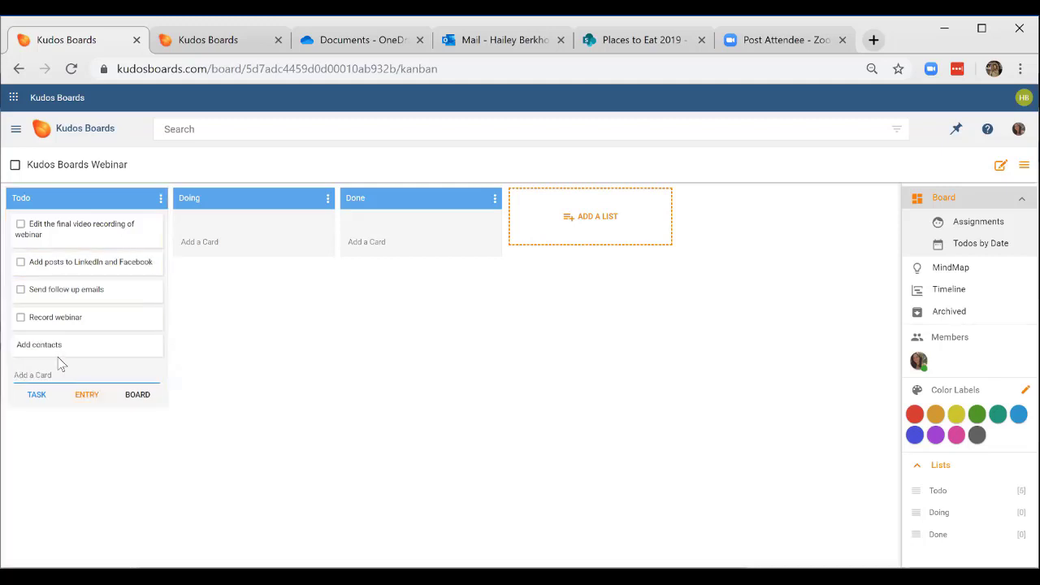
click(21, 319)
click(20, 318)
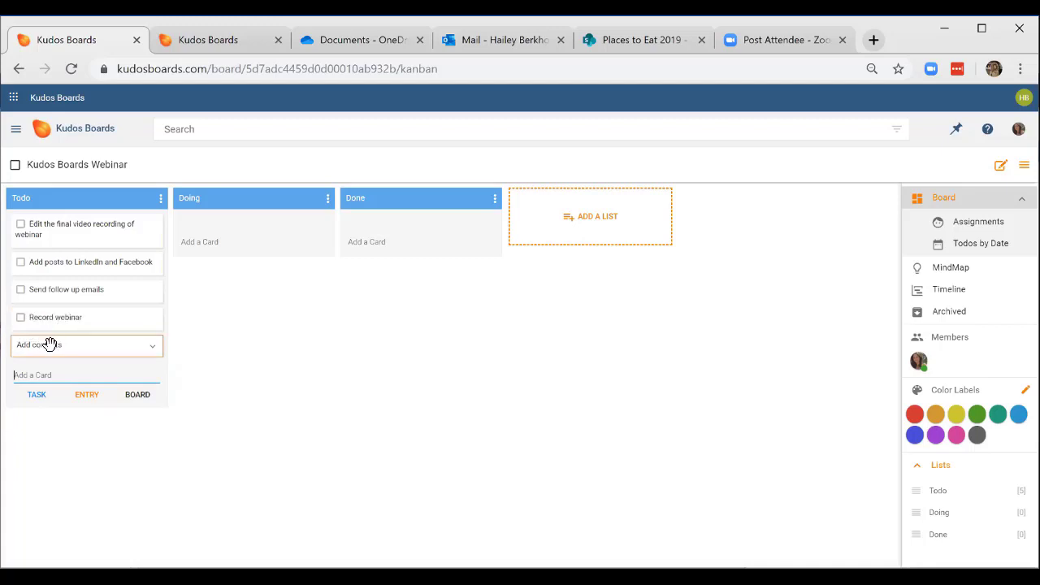
View the details of the "Add contacts" entry and move the "Record webinar" card to the Doing list.
click(53, 349)
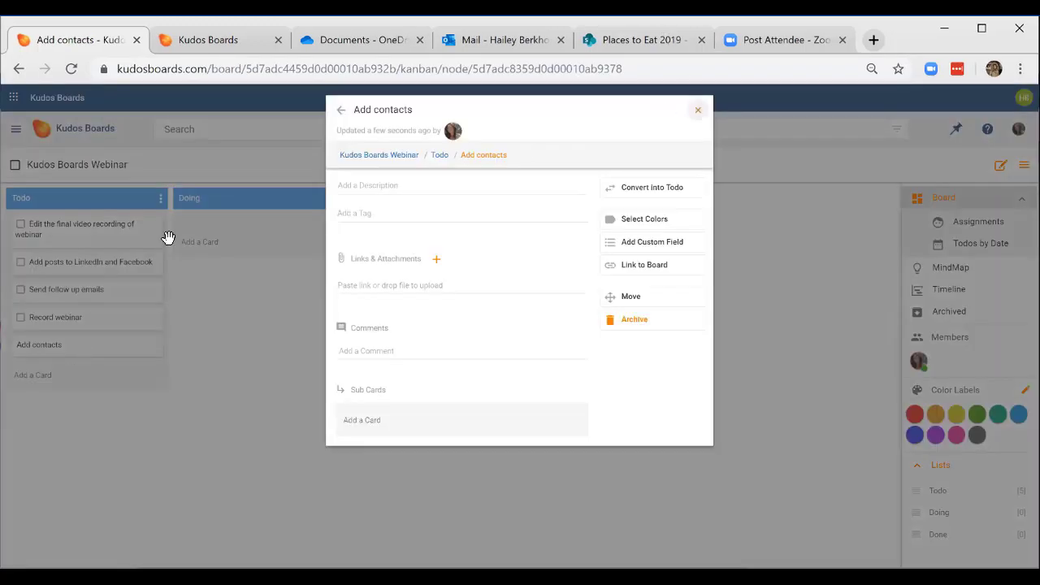
click(94, 345)
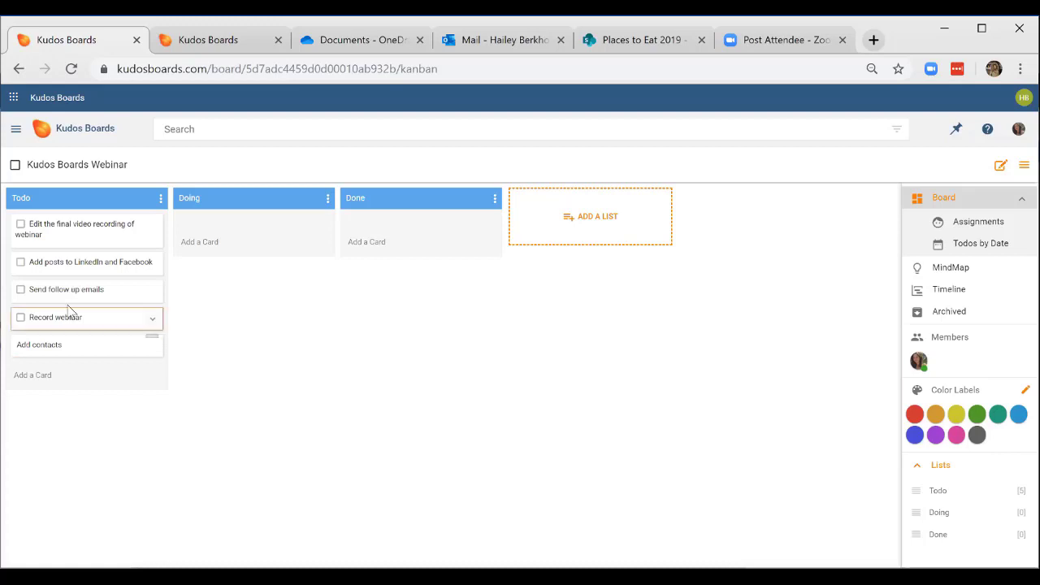
drag(61, 317, 234, 224)
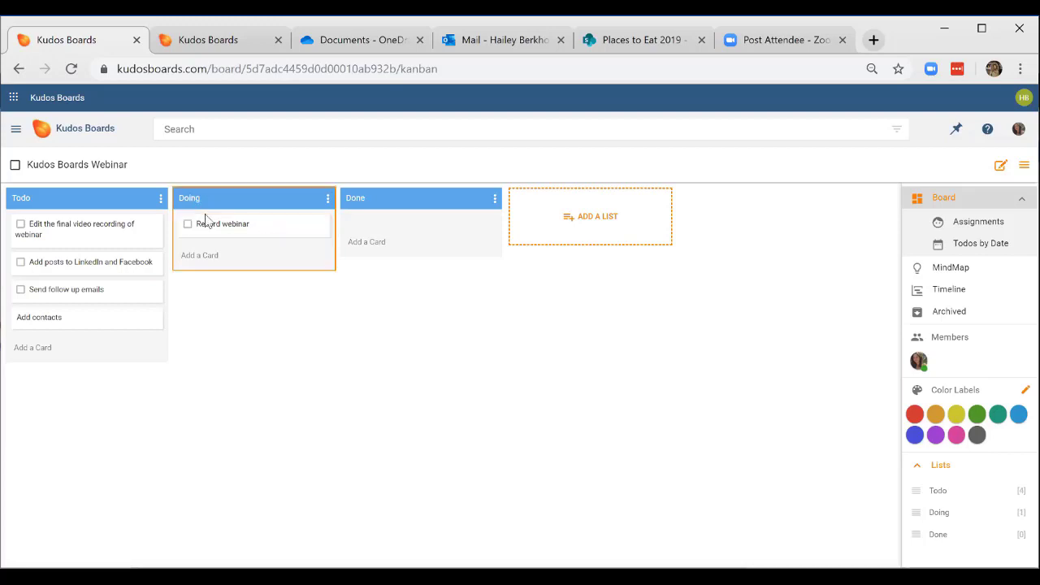
Name the board's color labels: red "Important", orange "Follow Up" and green "Nice to do".
click(1025, 390)
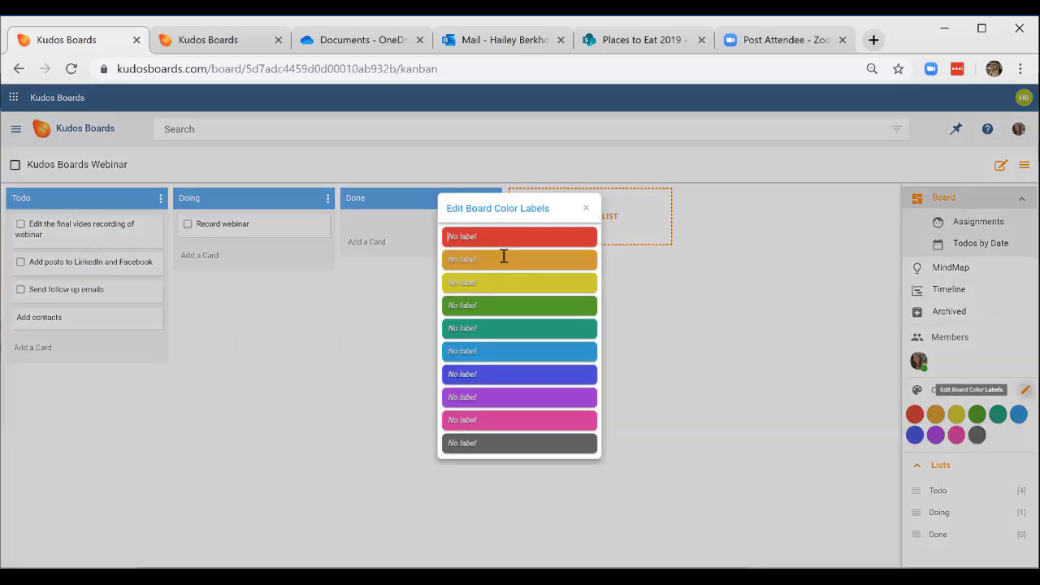
text(Important)
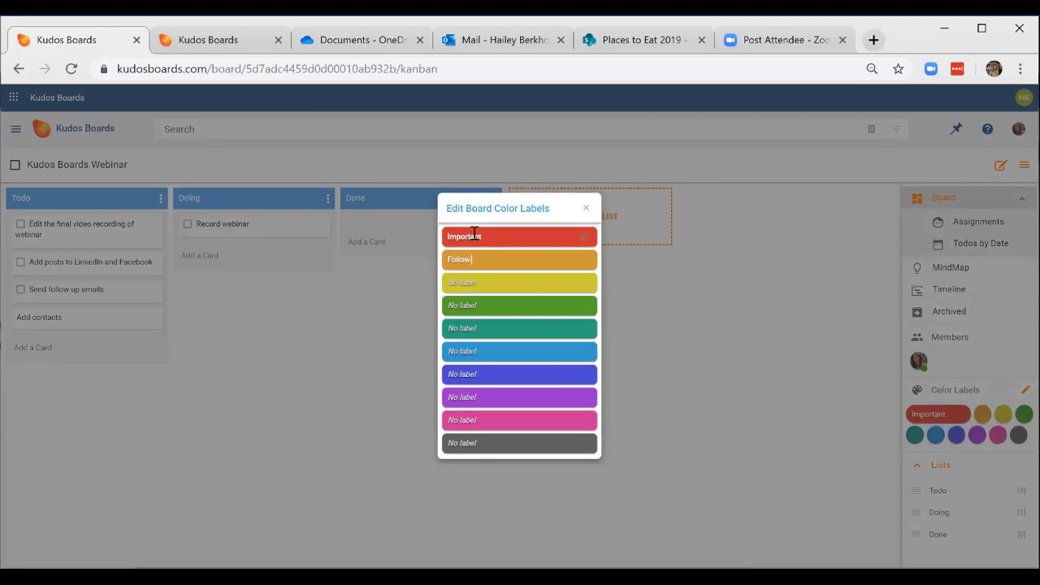
text(Nice to do)
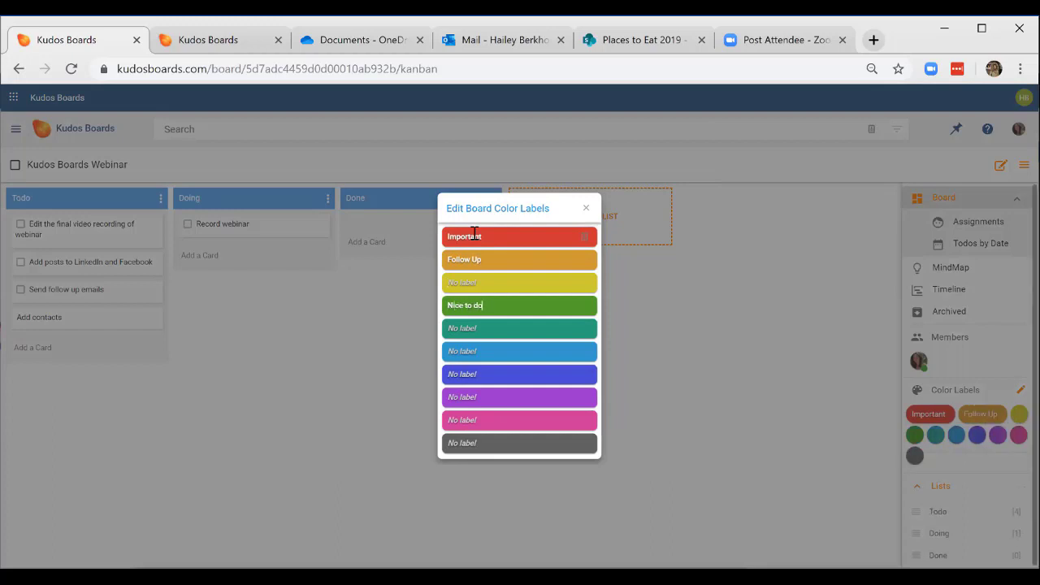
key(Escape)
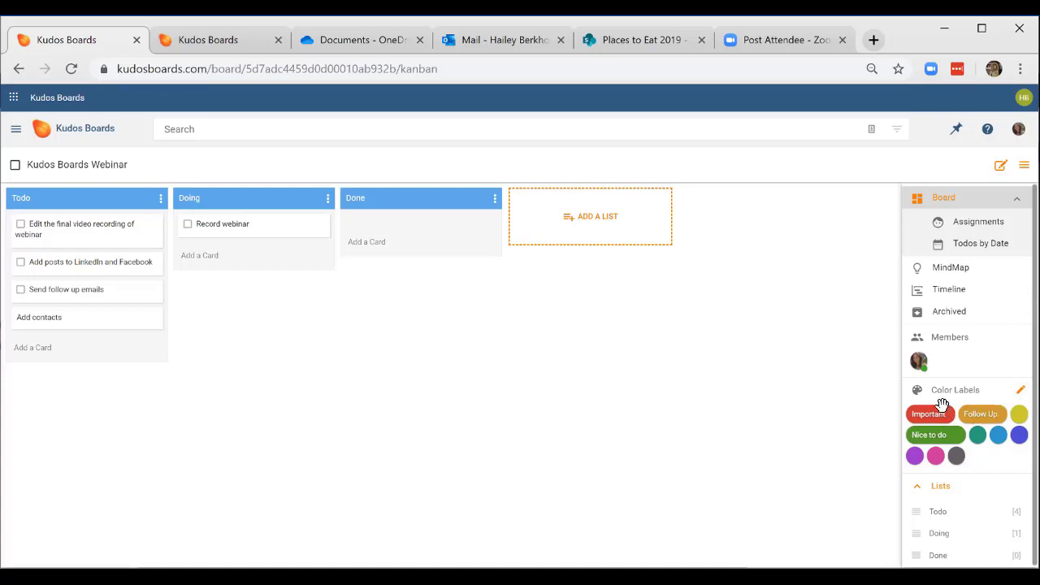
Apply the Important label to the "Record webinar" card and set its start date to 9/13/2019 and end date to 9/14/2019.
drag(938, 416, 276, 236)
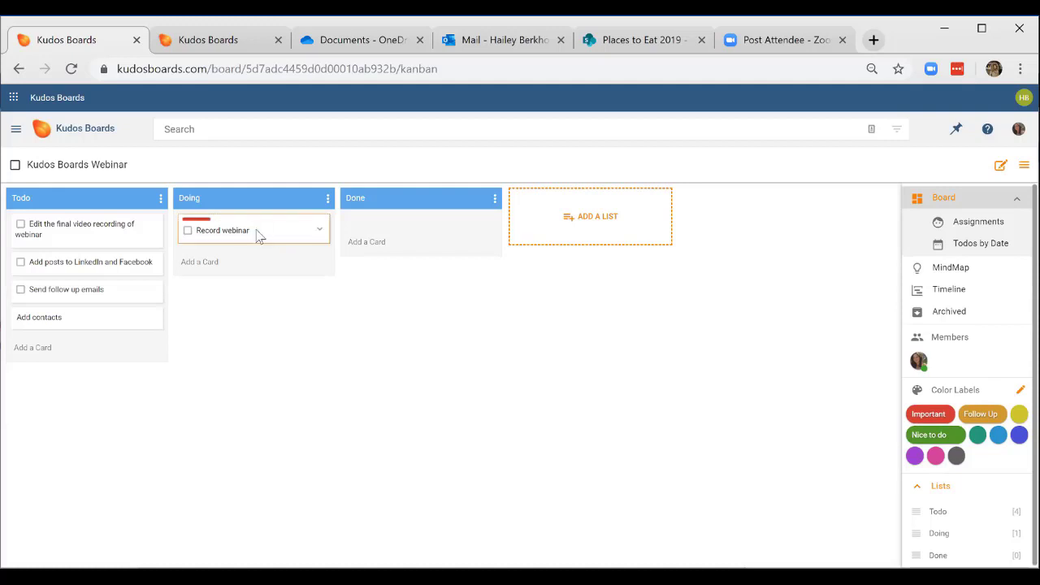
click(275, 237)
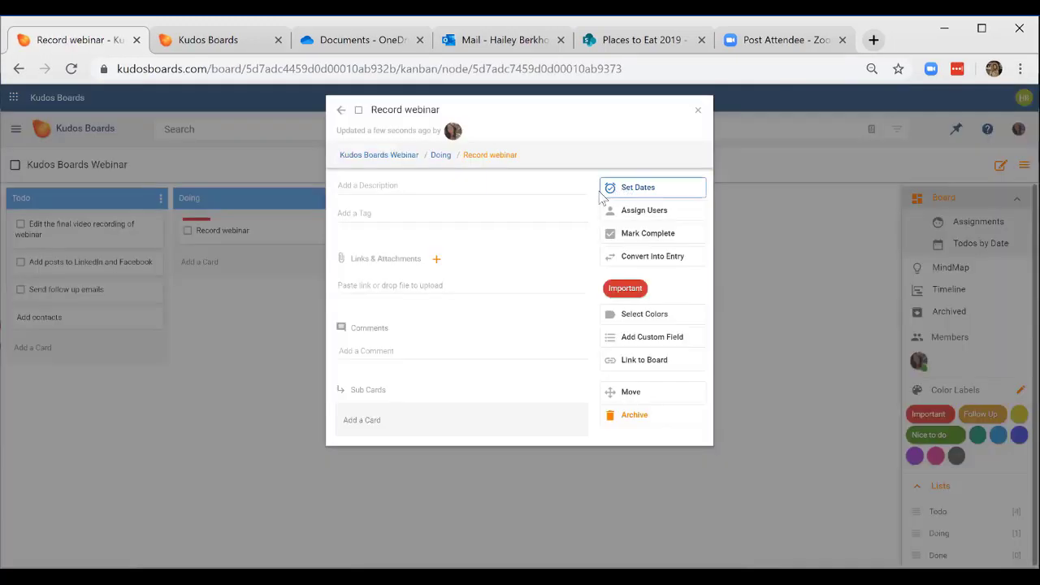
click(603, 191)
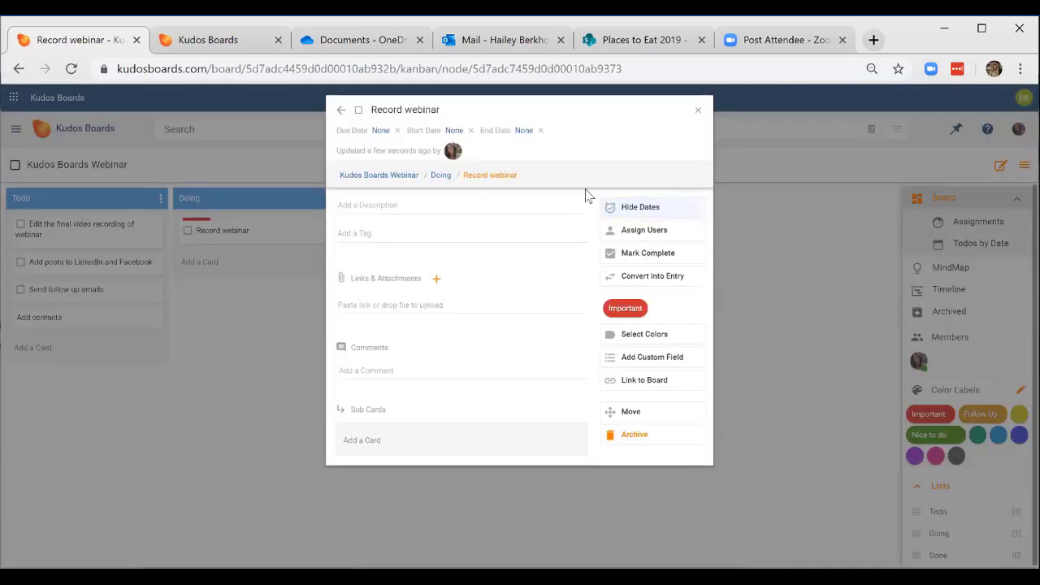
click(430, 131)
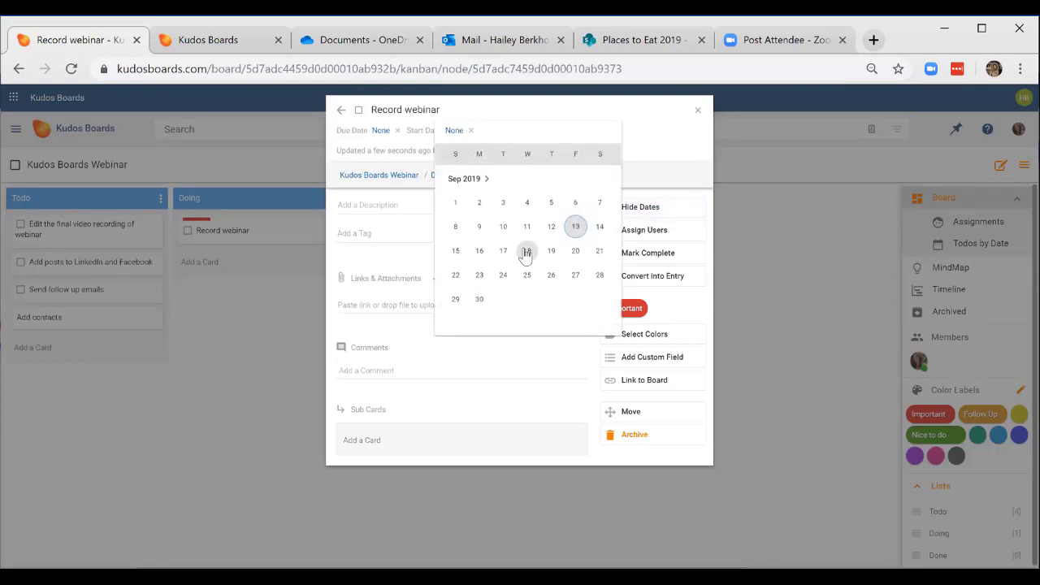
click(575, 227)
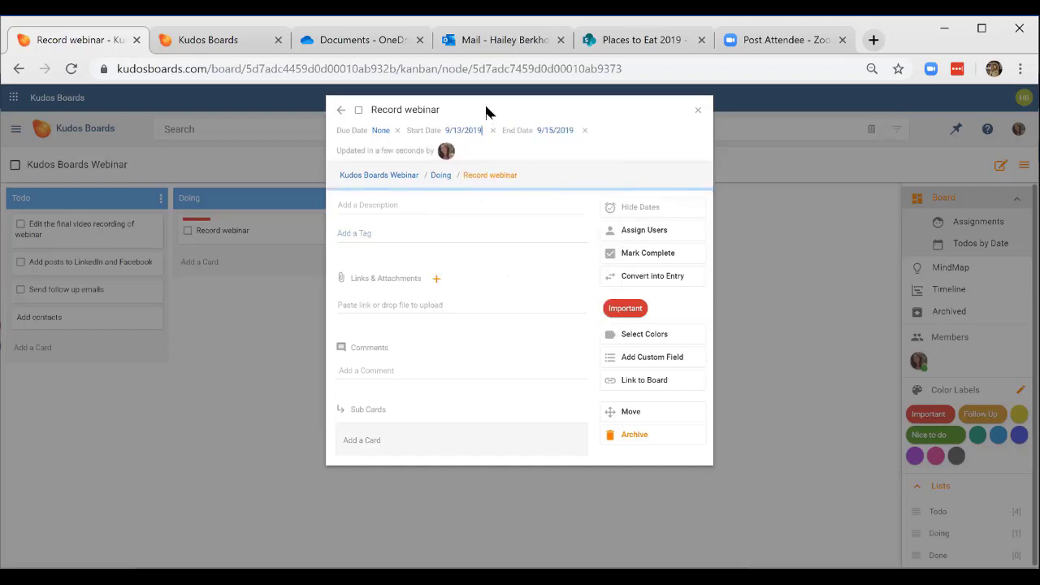
click(530, 131)
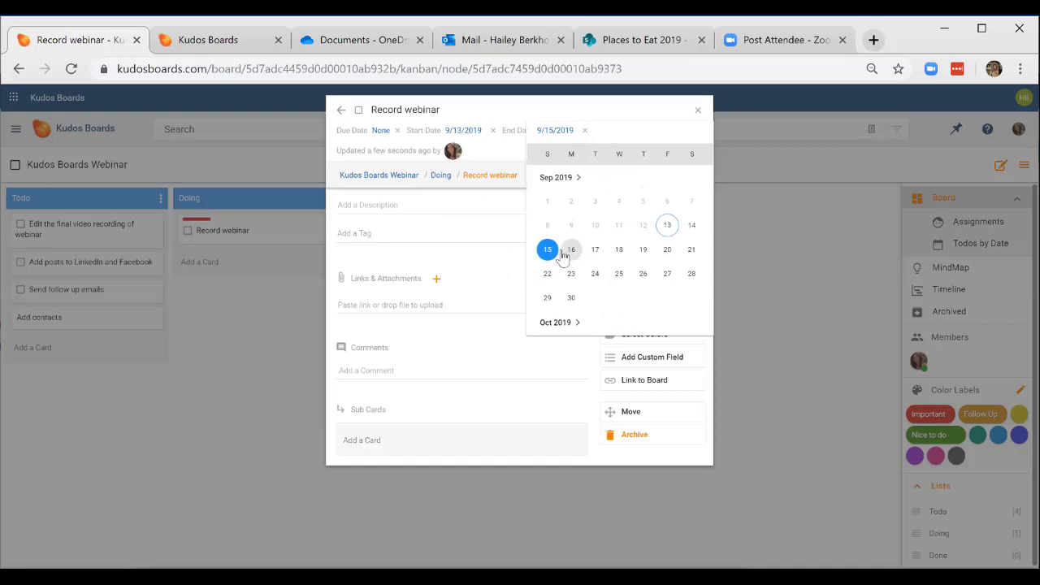
click(691, 227)
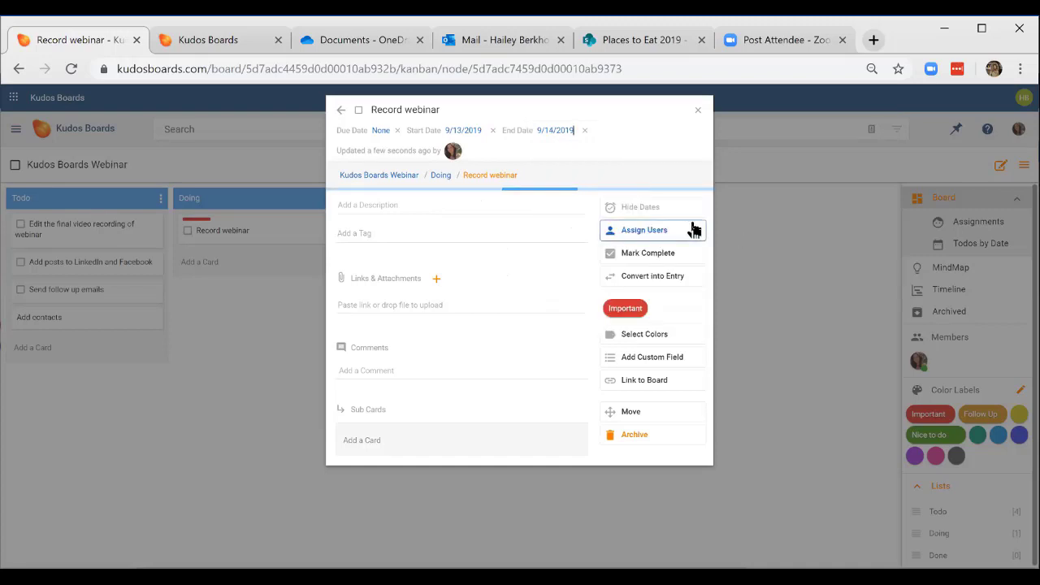
click(701, 114)
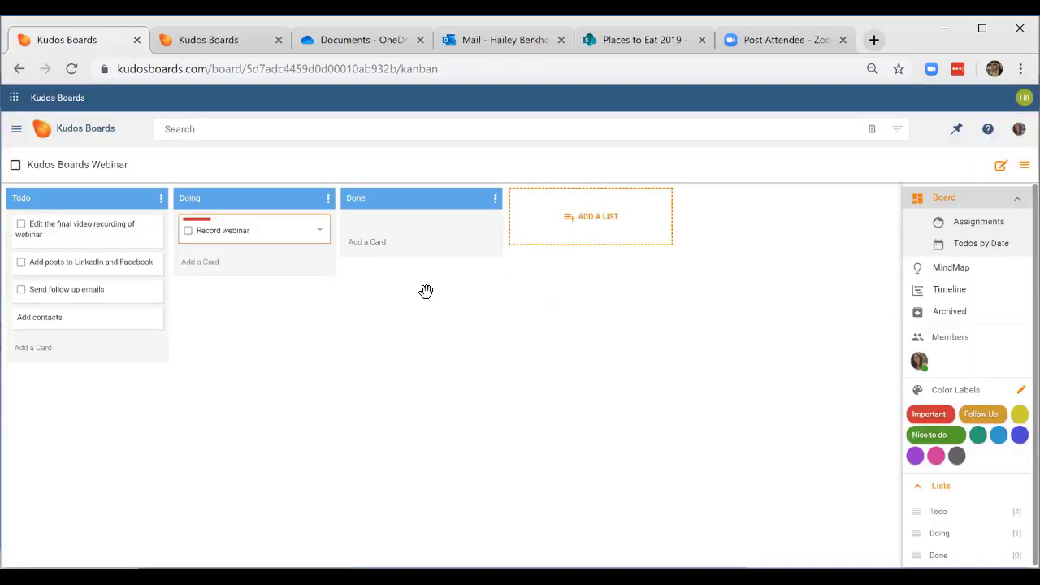
Set the due date of the "Record webinar" card to 9/16/2019.
click(275, 228)
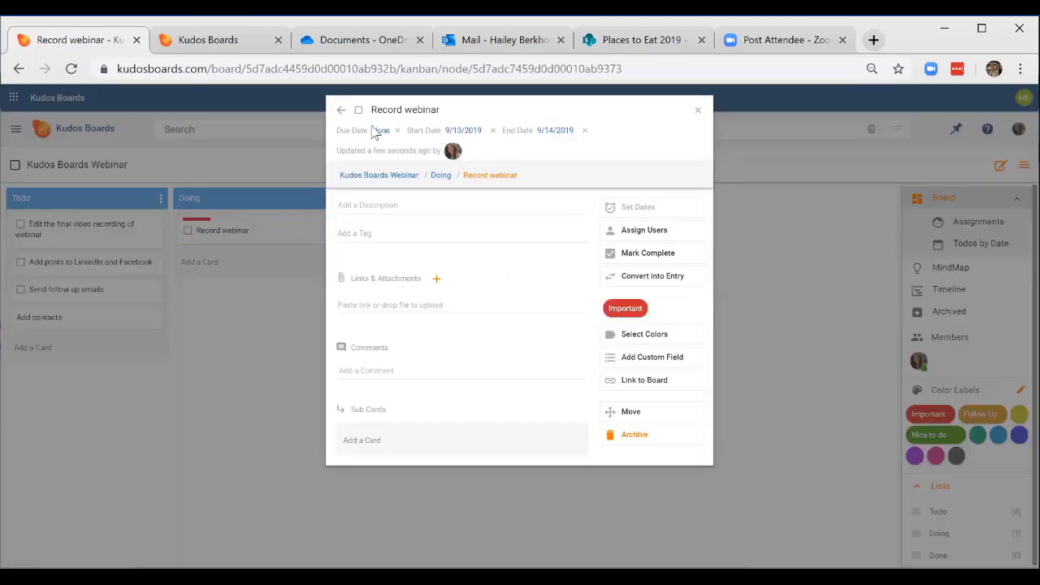
click(355, 132)
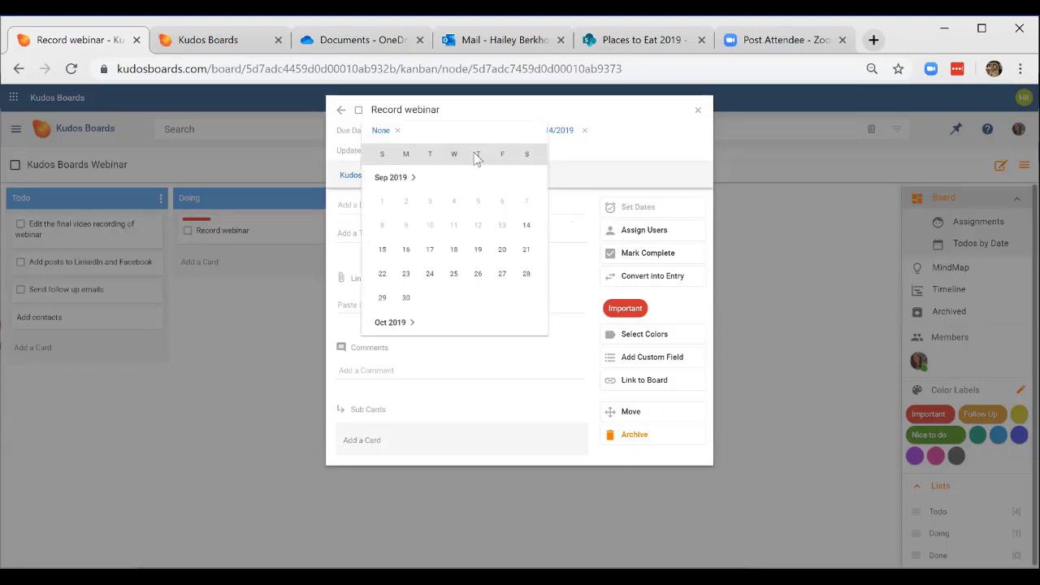
click(406, 250)
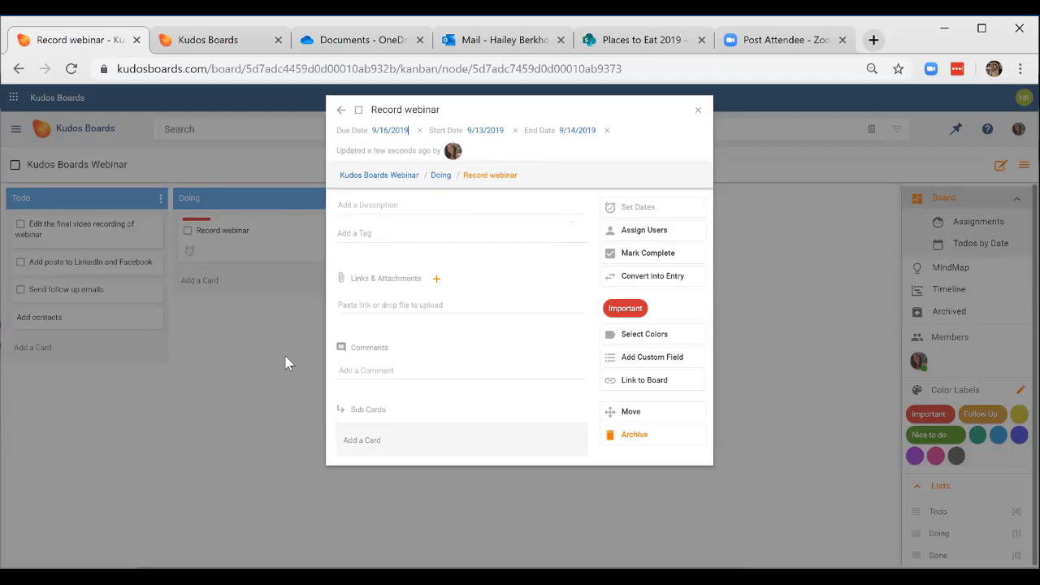
Attach the "Screen shot" PNG from the Webinars folder to the card, uploading it to the Notebooks folder in Office 365.
click(437, 281)
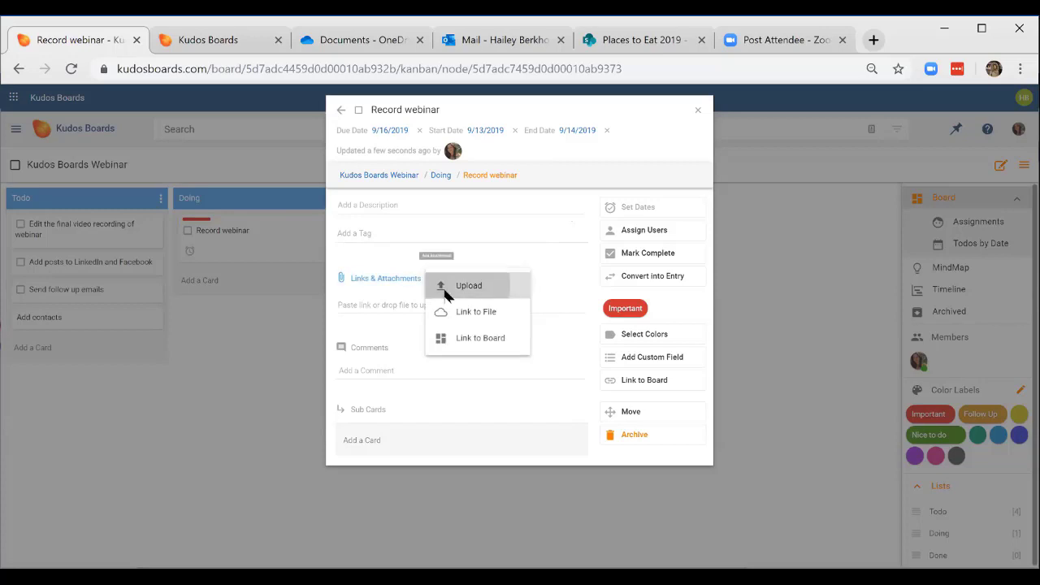
click(446, 291)
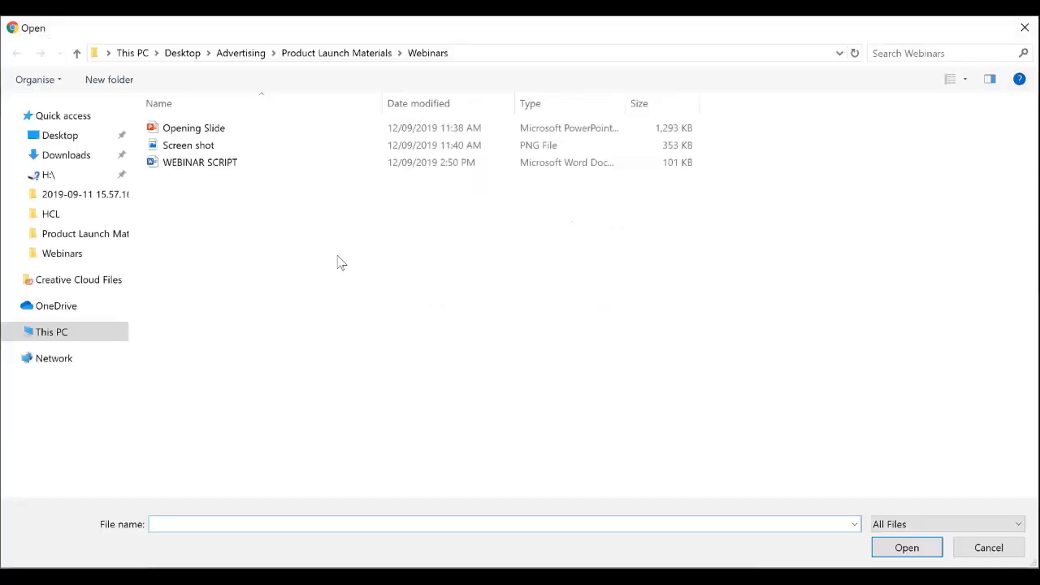
click(188, 146)
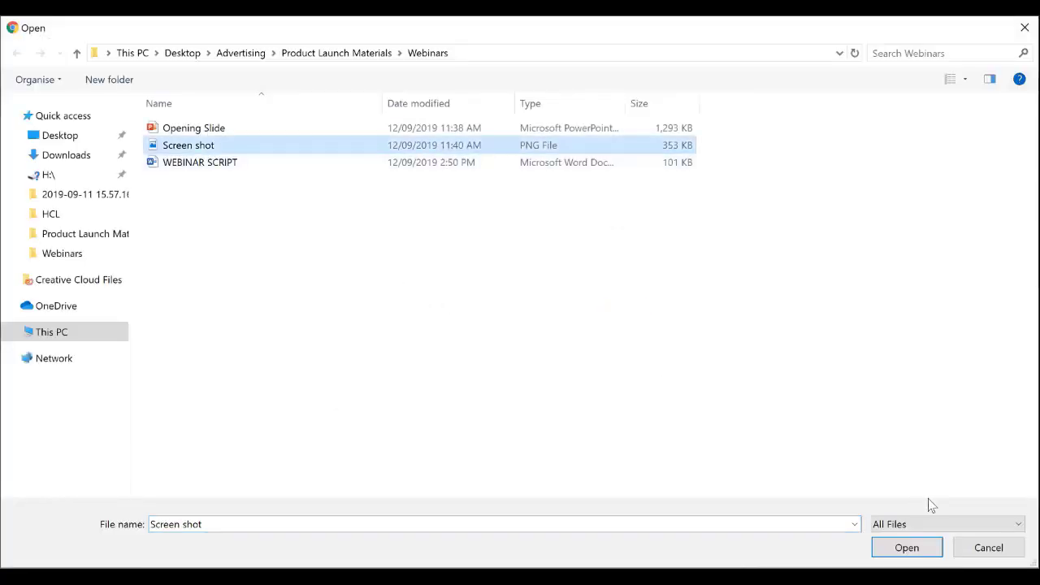
click(908, 548)
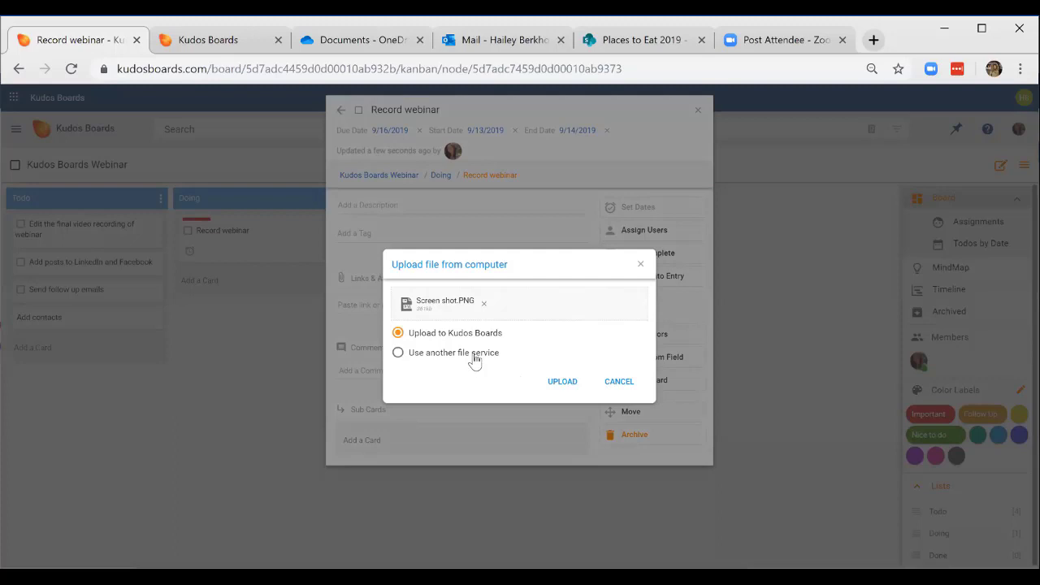
click(475, 354)
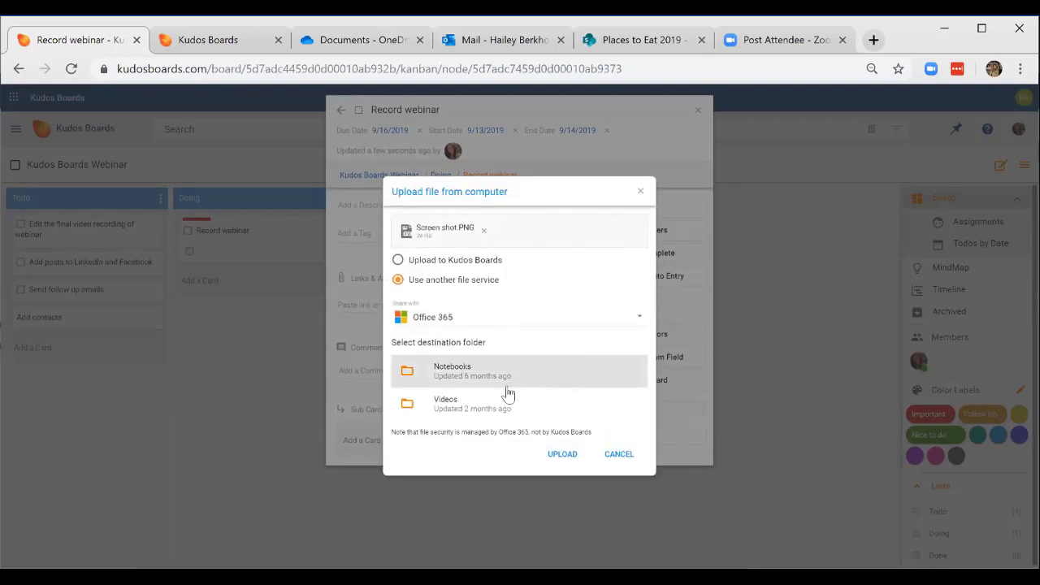
click(519, 377)
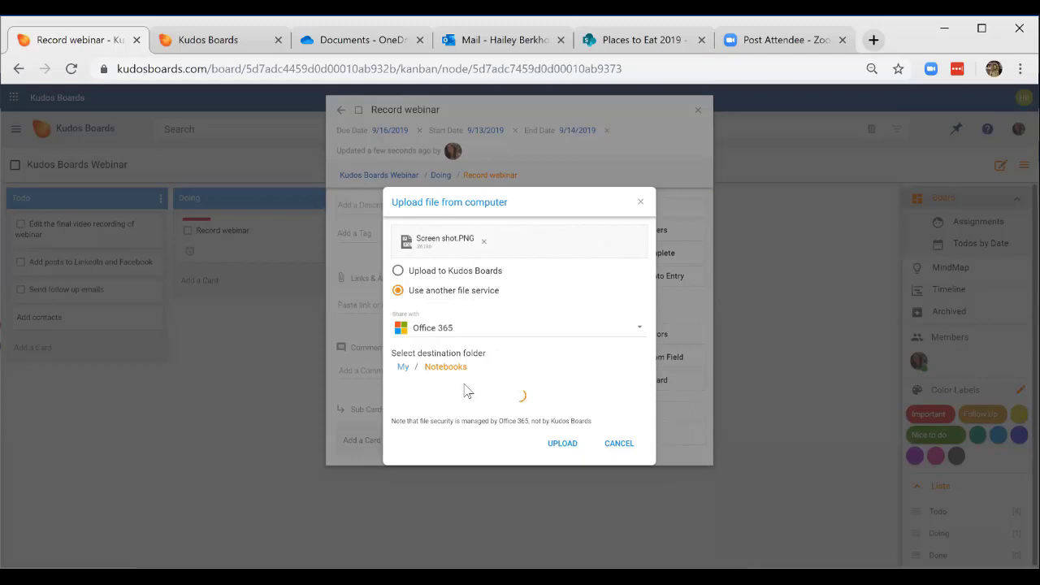
click(570, 447)
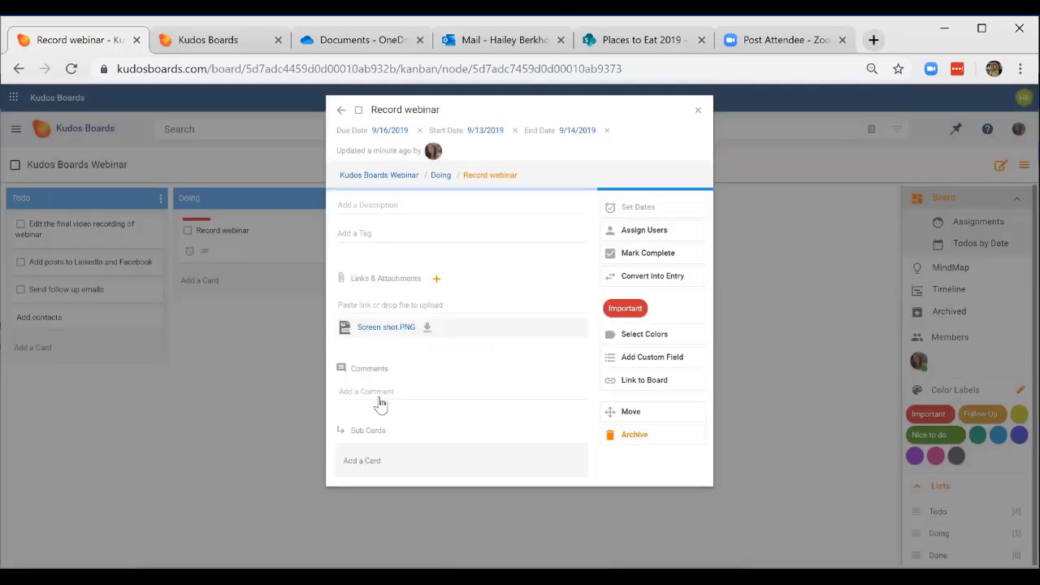
Post the comment "Remember to post afterwards" on the "Record webinar" card and close the card.
click(468, 386)
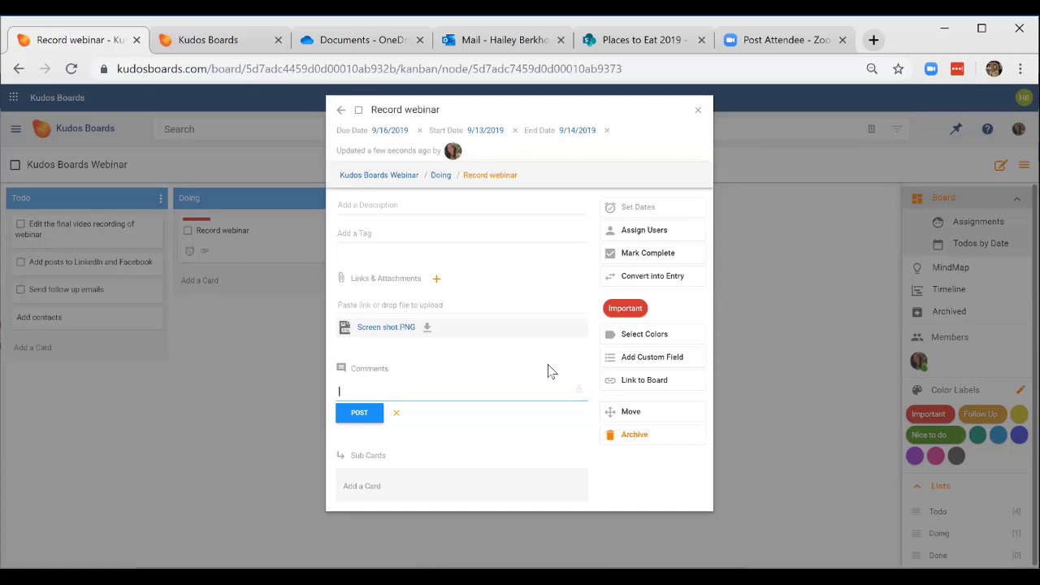
text(Remember to post afterwards)
key(Return)
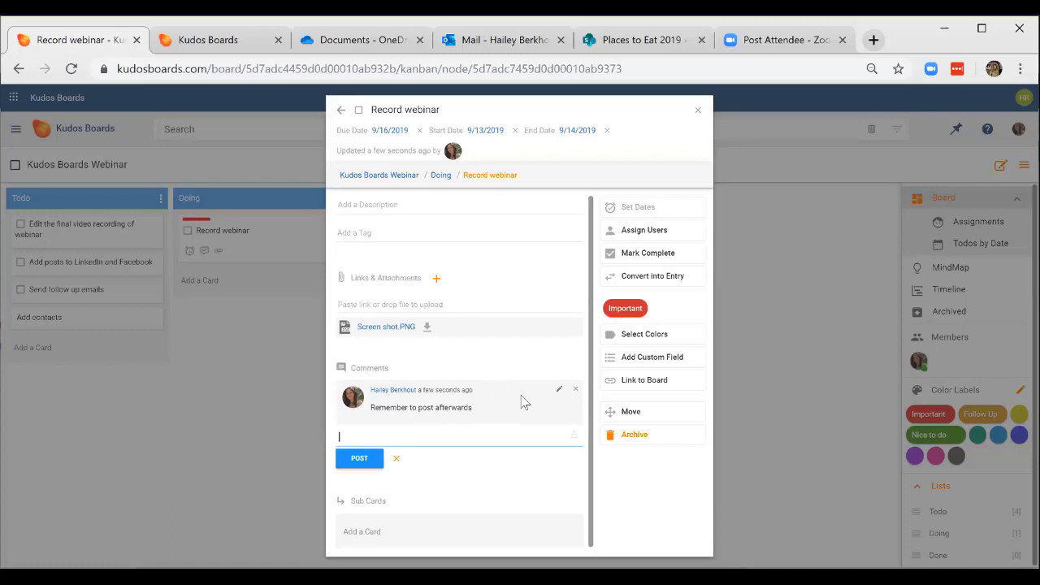
click(697, 111)
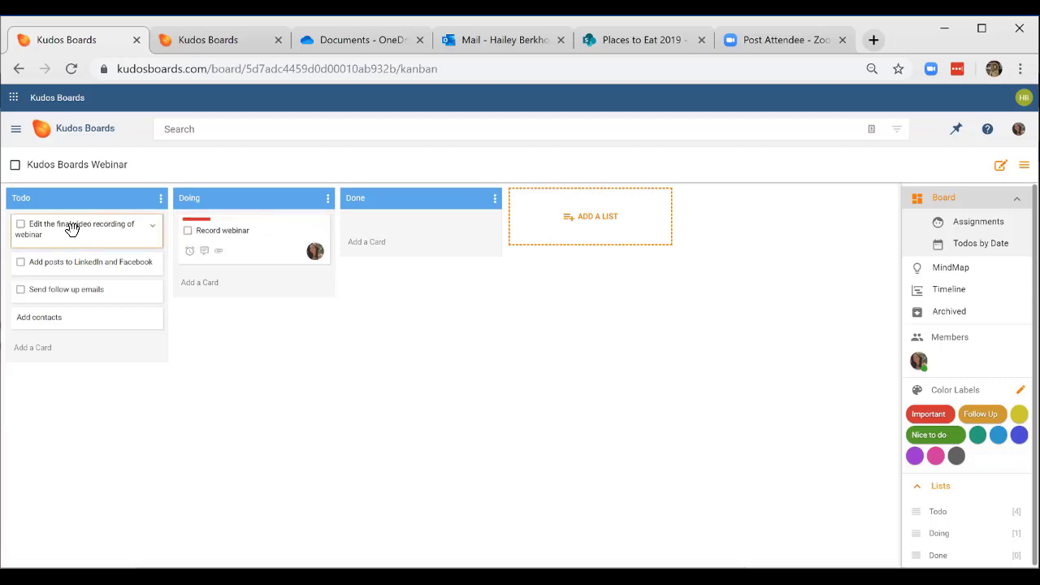
Show the board as a MindMap and add a "Follow Up" list to the Kudos Boards Webinar node.
click(945, 269)
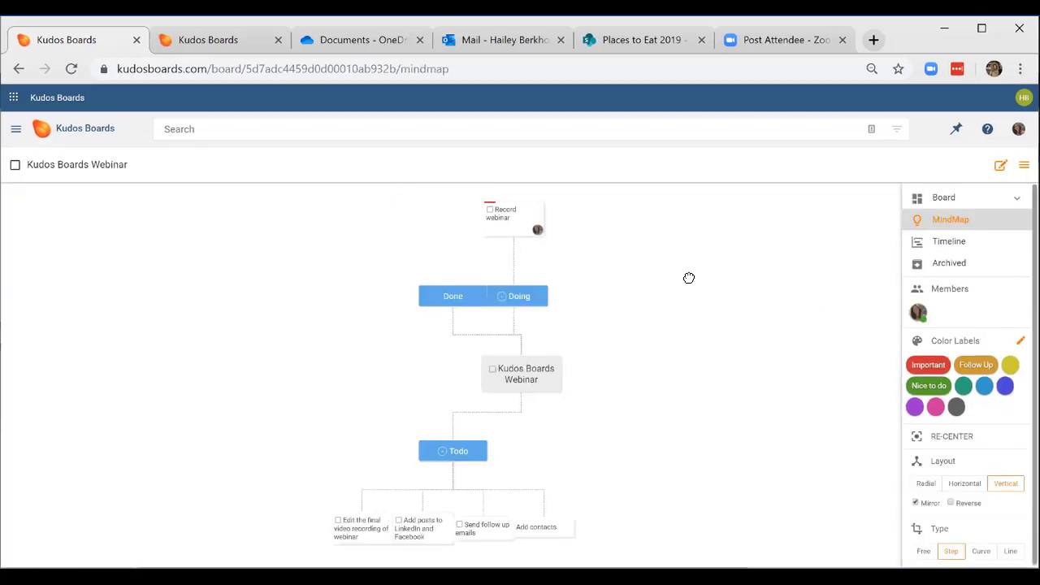
mouse_move(501, 387)
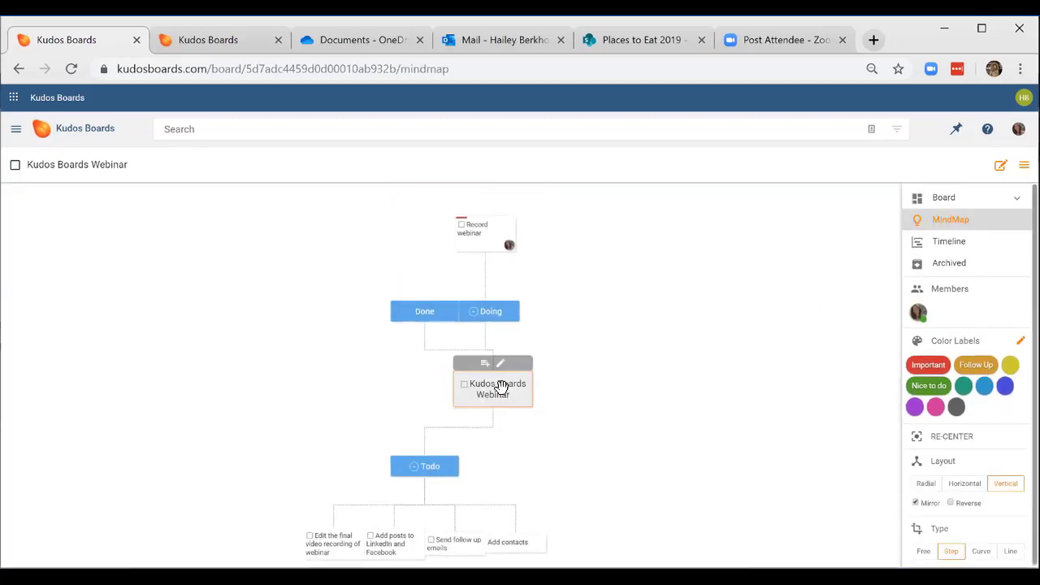
click(500, 365)
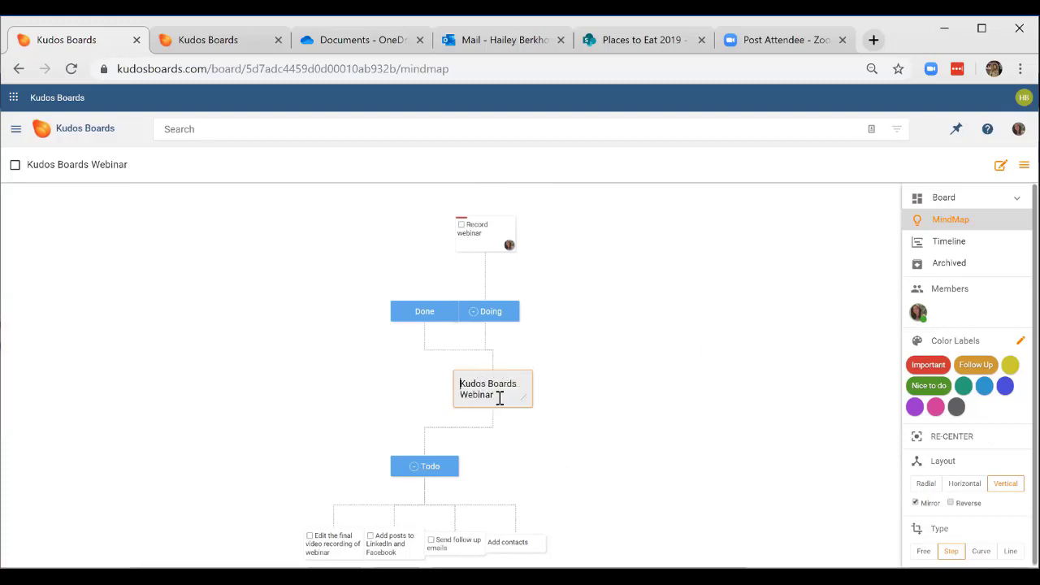
click(485, 366)
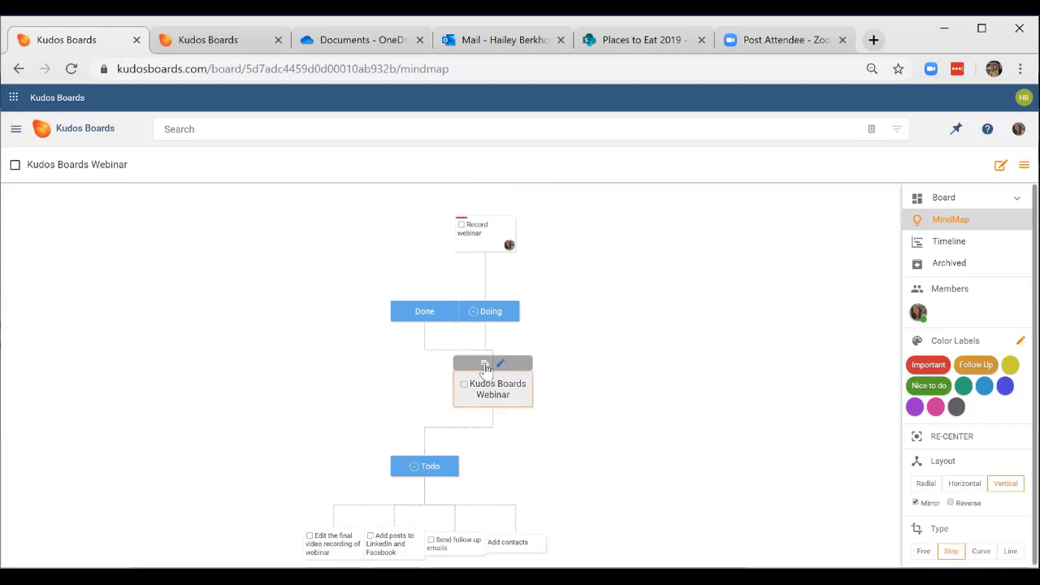
click(485, 364)
text(Follow Up)
key(Return)
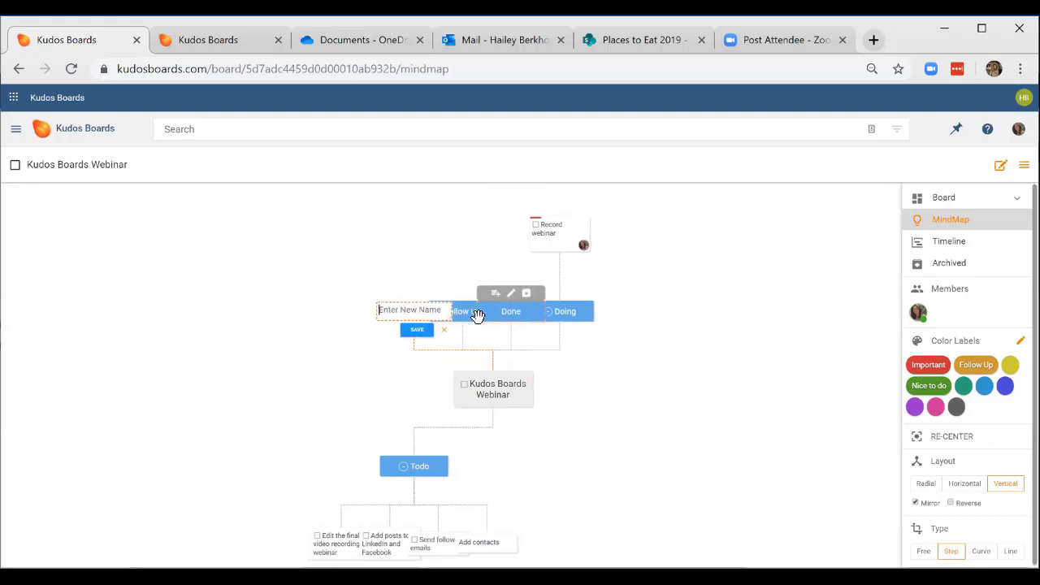
key(Escape)
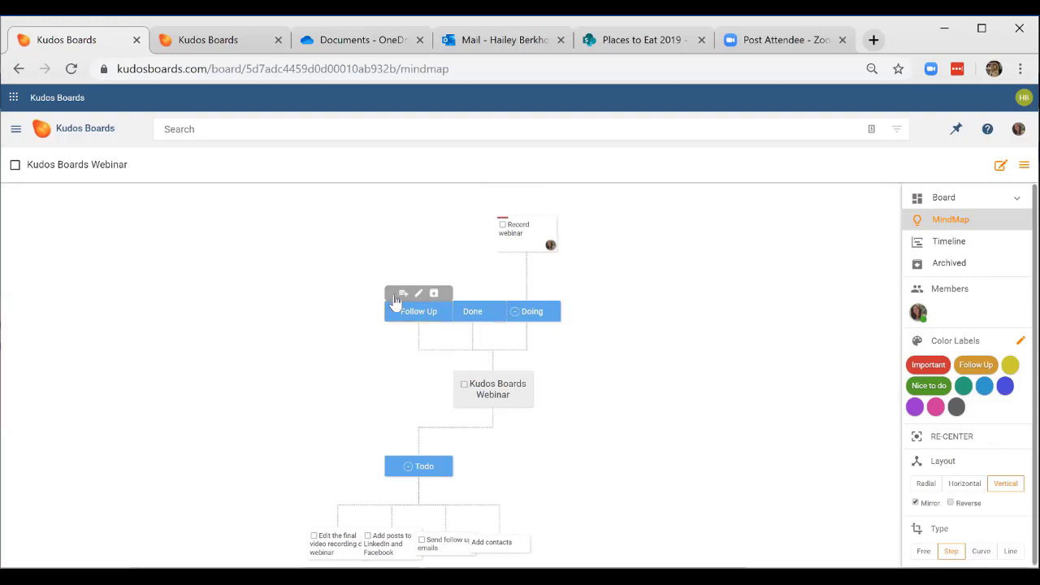
Add the card "Check in with team" under the Follow Up list in the MindMap and apply the Important label to it.
click(402, 294)
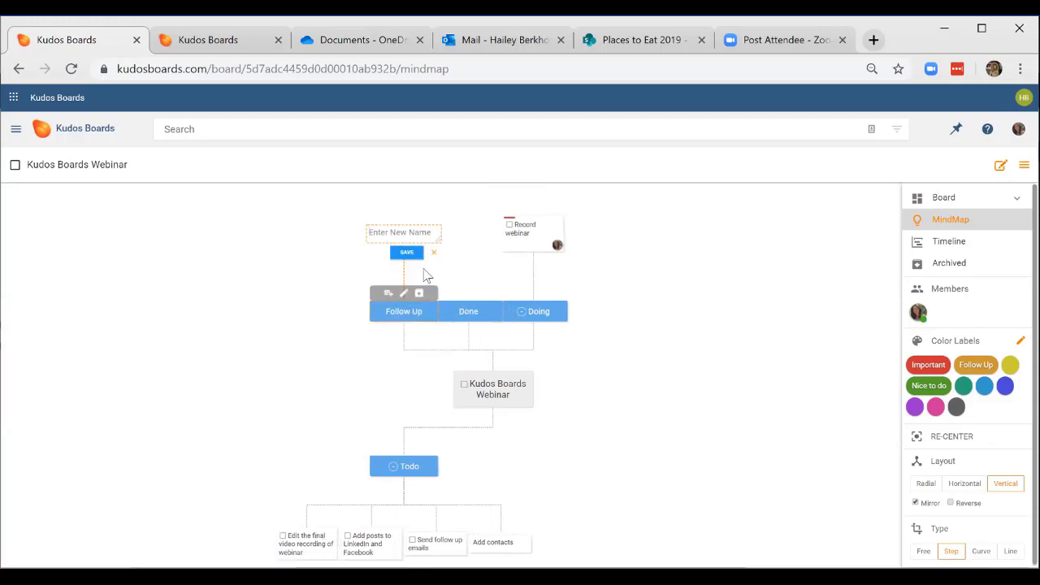
text(Check in with team)
key(Return)
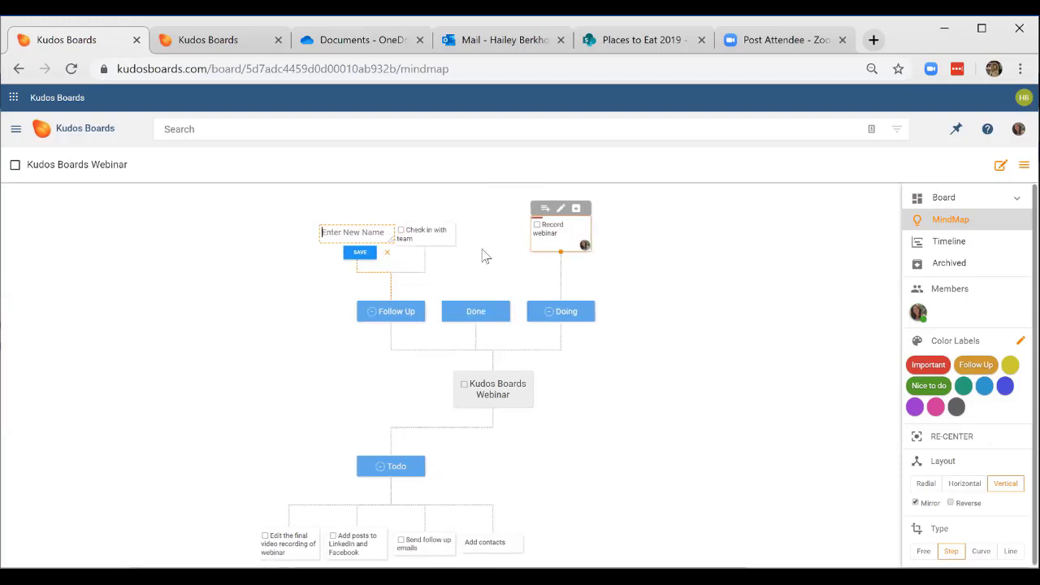
click(482, 256)
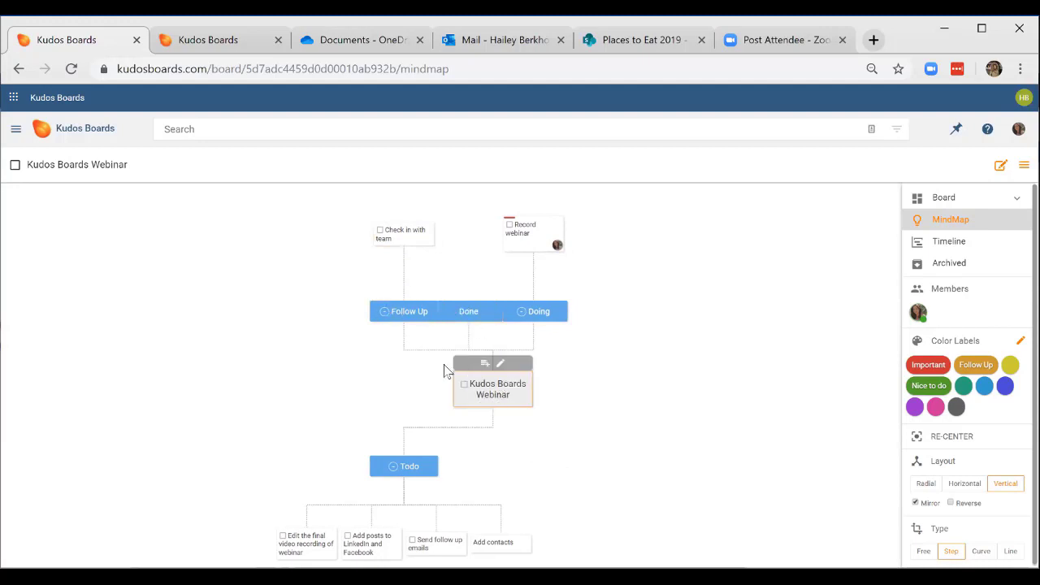
click(422, 235)
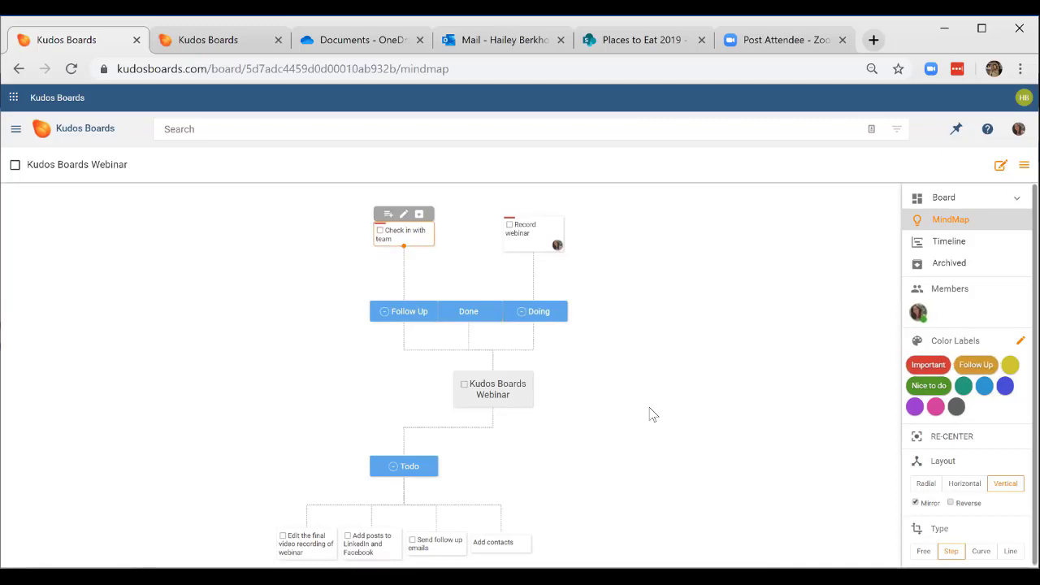
View the details of the "Check in with team" card and return to the MindMap.
click(406, 228)
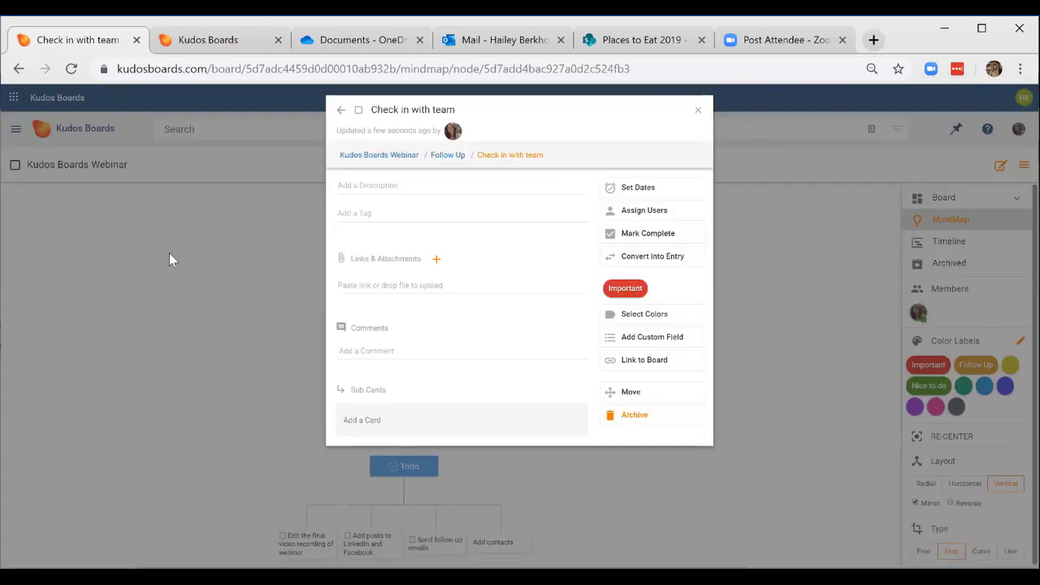
click(169, 260)
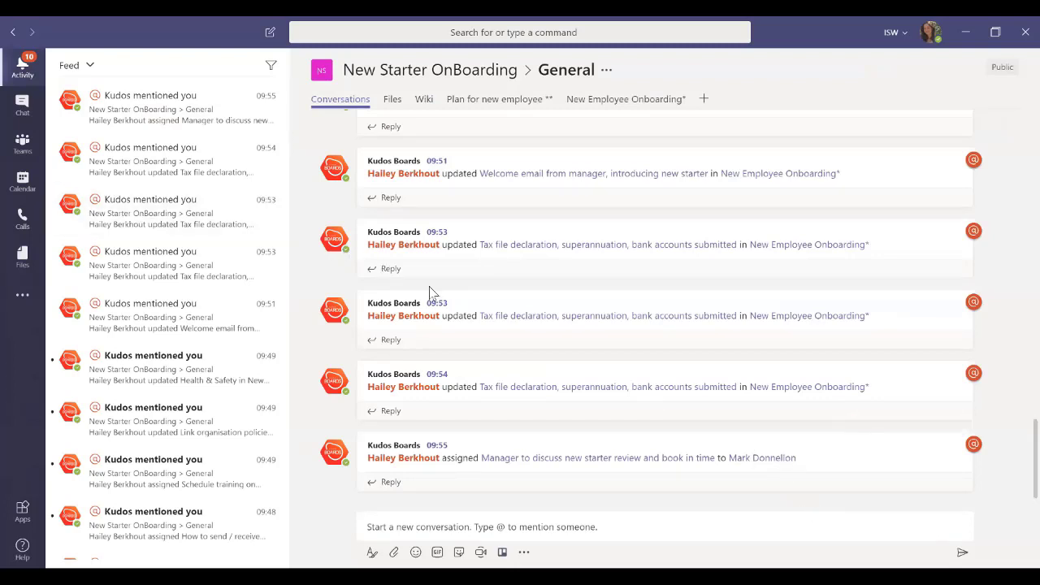
Switch to Microsoft Teams, open the Kudos Boards app, and browse the boards grouped by Colours.
click(24, 297)
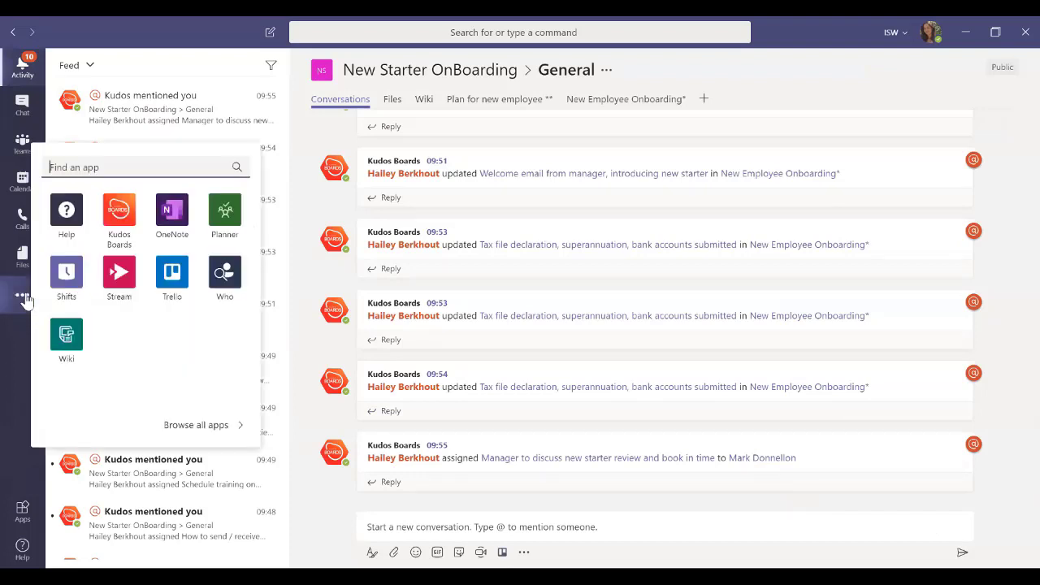
click(121, 217)
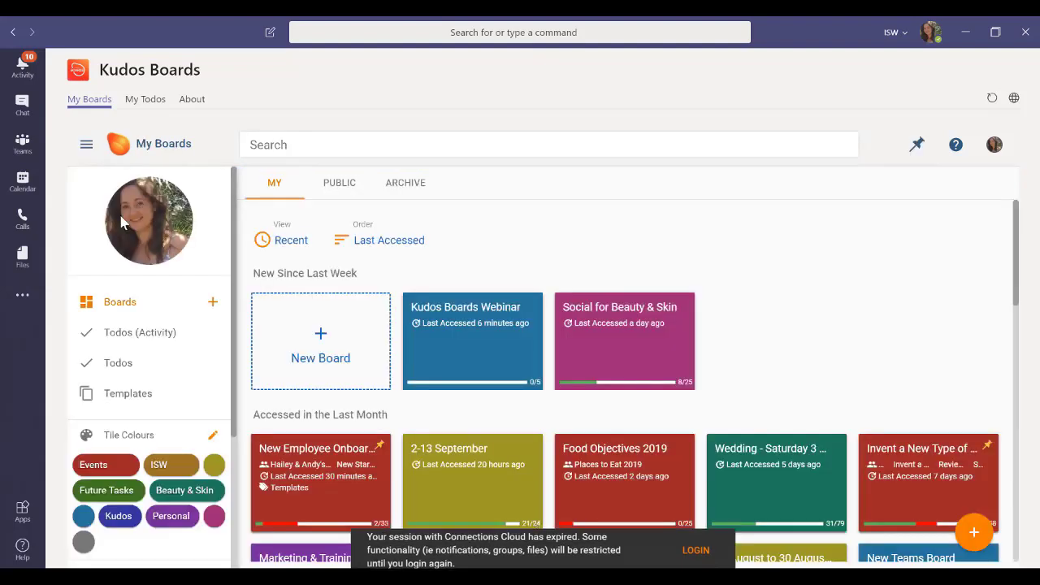
click(286, 241)
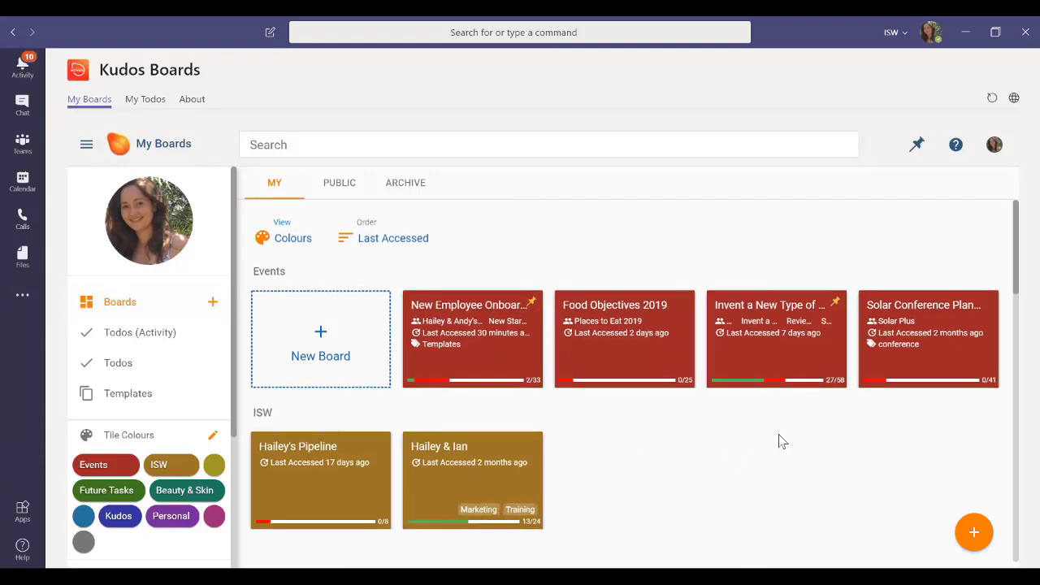
scroll(782, 441, down, 2)
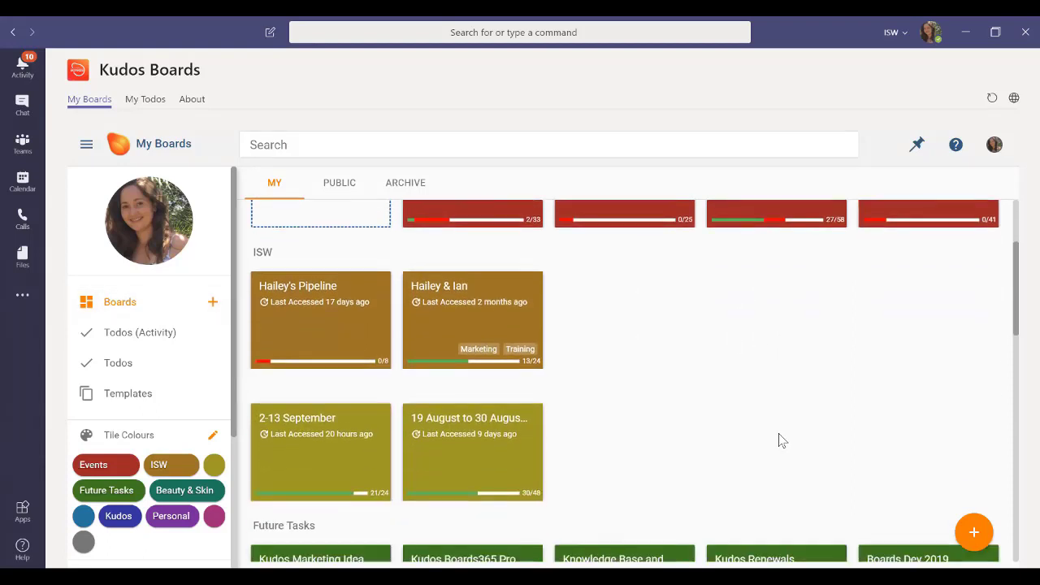
key(ctrl+minus)
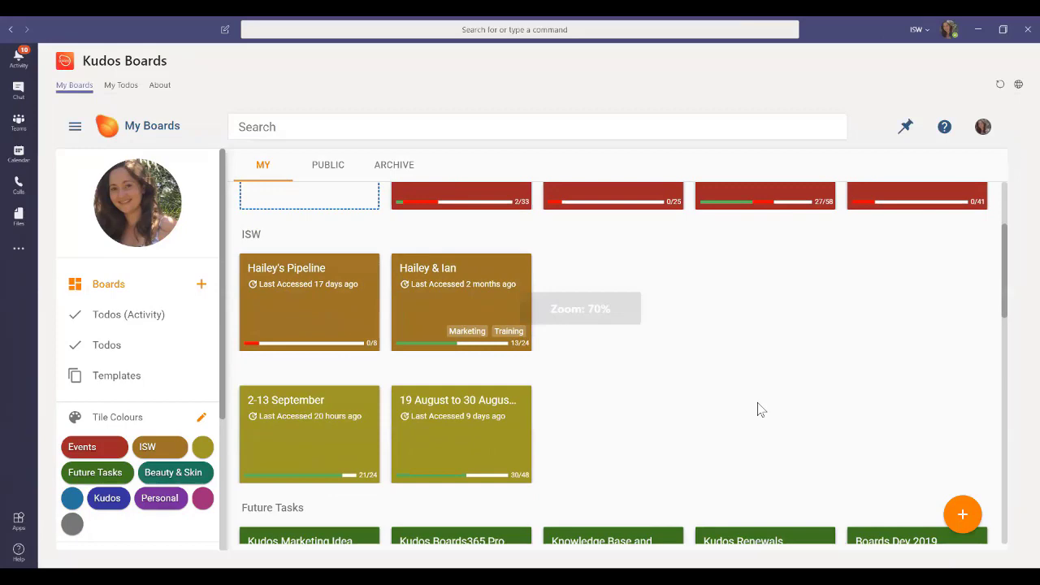
scroll(757, 409, up, 2)
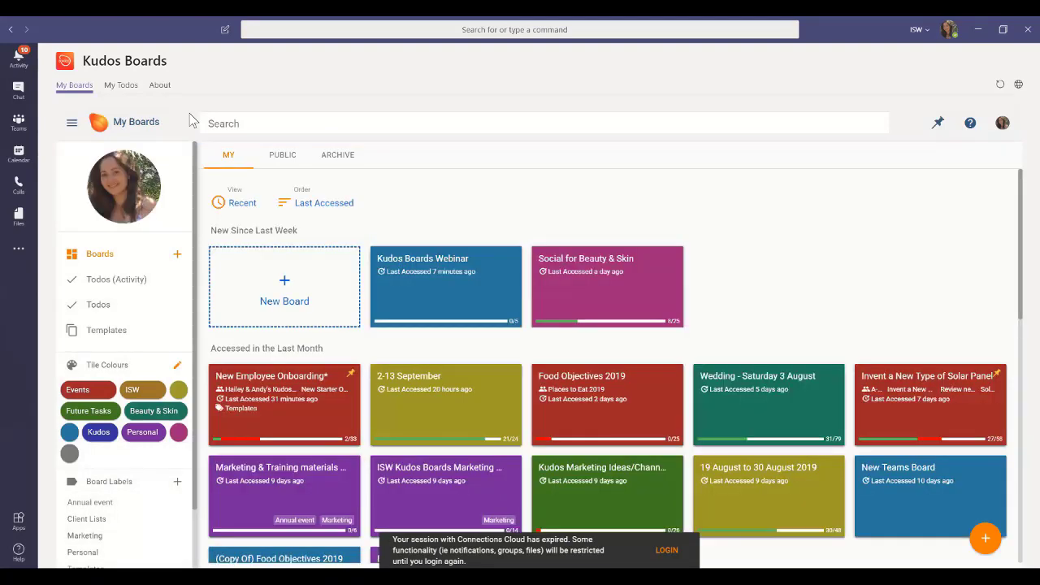
View the Kudos Boards Webinar board inside Teams and return to My Boards.
mouse_move(654, 256)
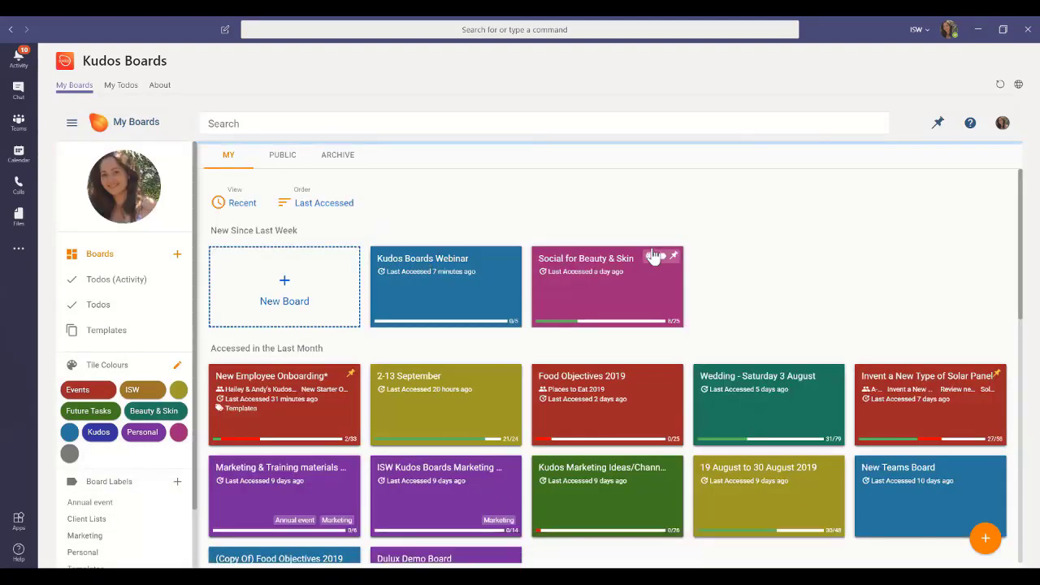
click(443, 259)
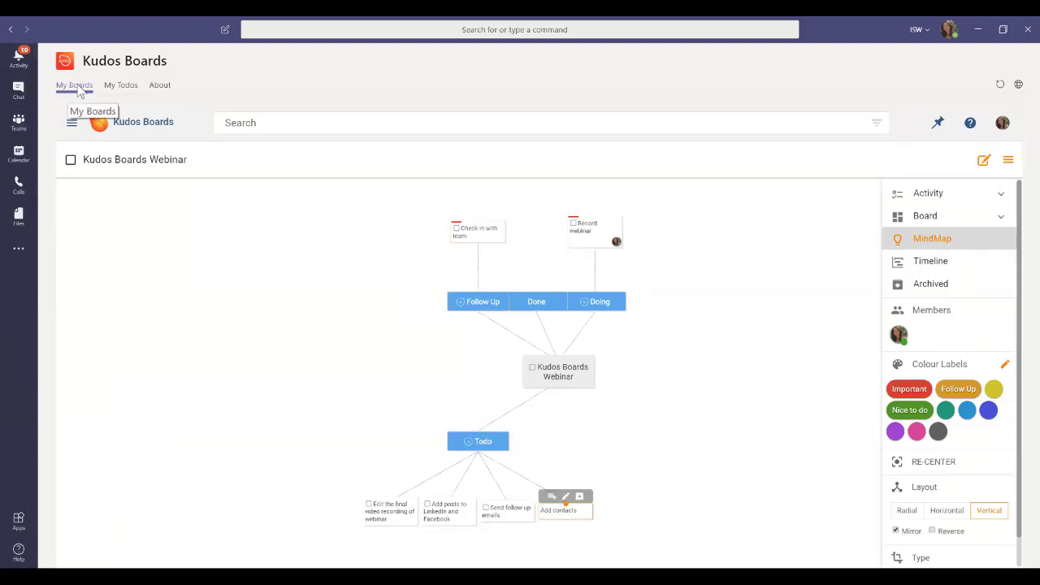
click(118, 130)
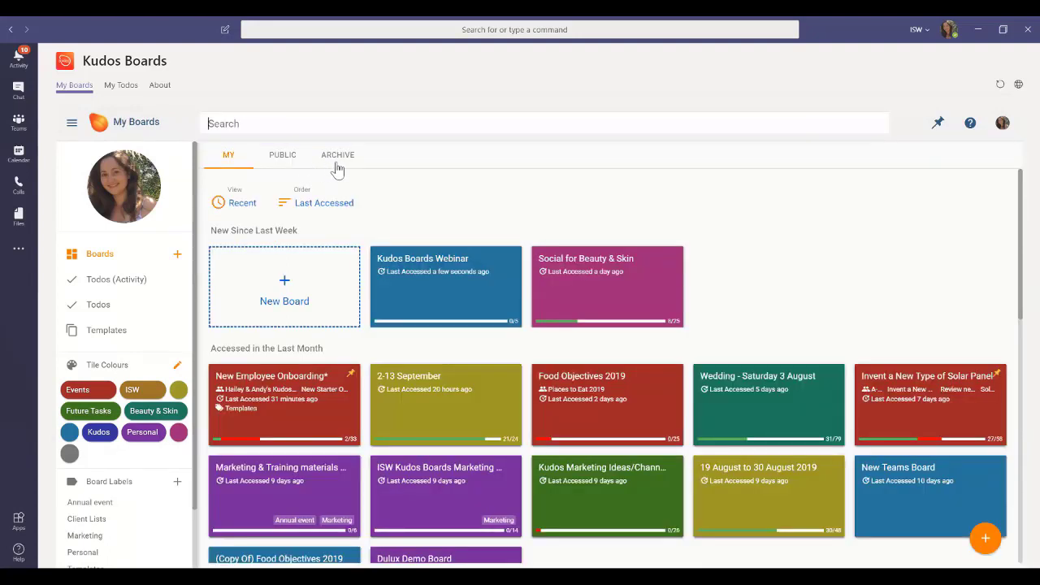
Show the New Employee Onboarding* board in the New Starter OnBoarding team's General channel with its tab expanded.
click(264, 387)
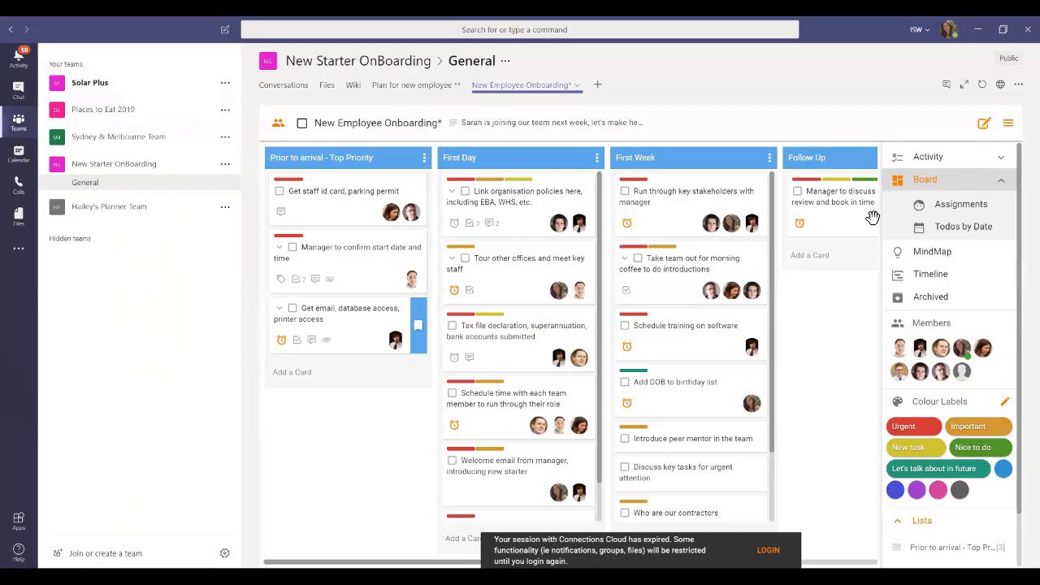
click(963, 86)
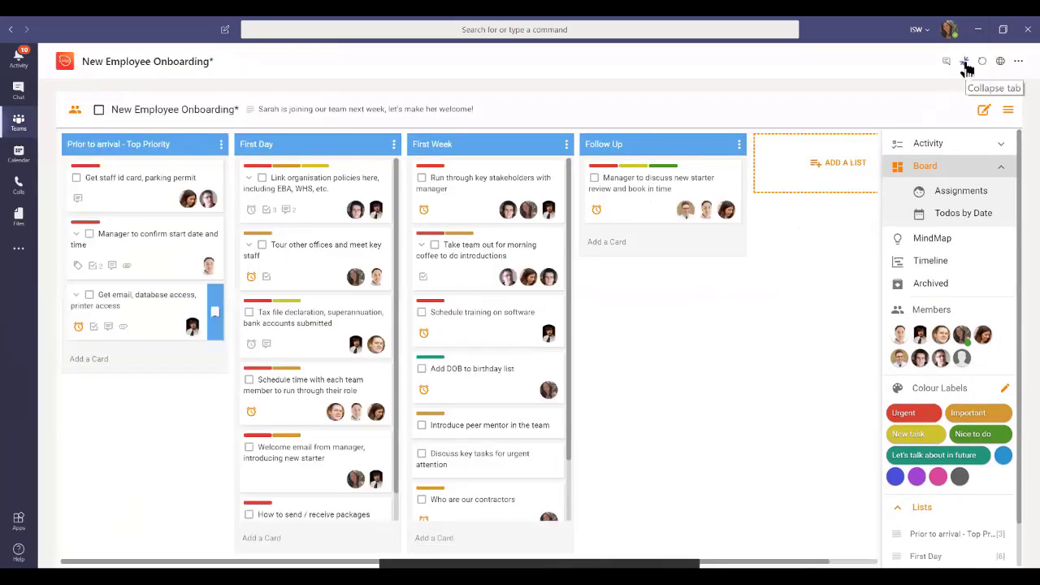
scroll(674, 315, right, 1)
drag(674, 315, 746, 314)
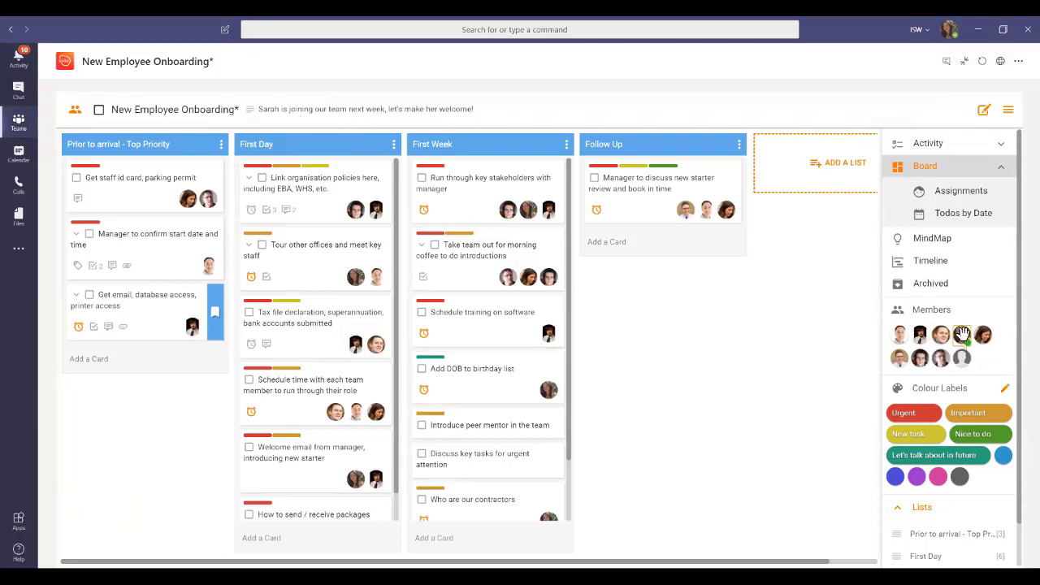
Assign yourself to the "Schedule training on software" card and replace its Urgent label with Nice to do.
drag(962, 334, 563, 336)
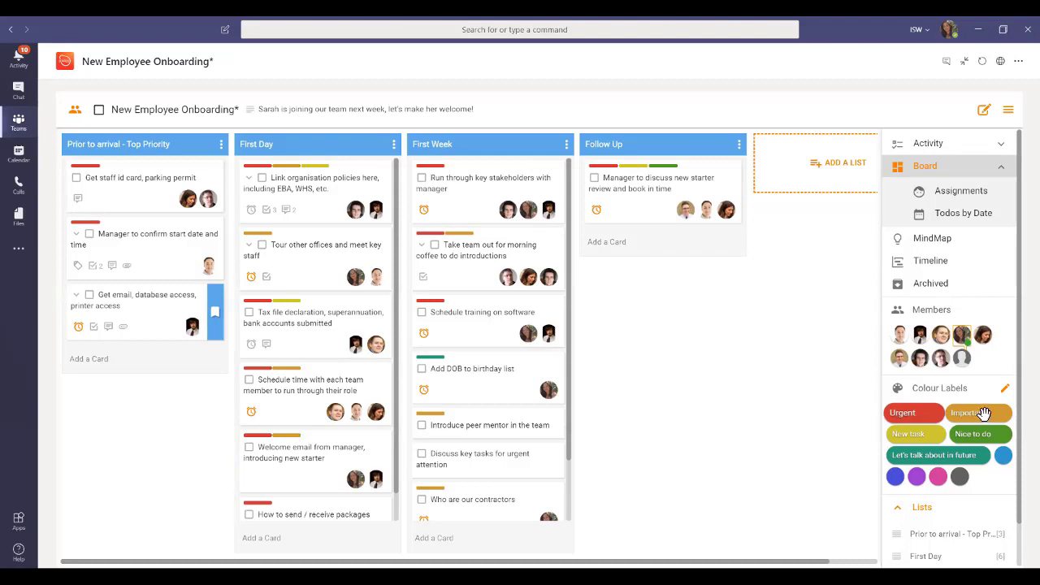
drag(912, 416, 521, 325)
drag(967, 434, 488, 308)
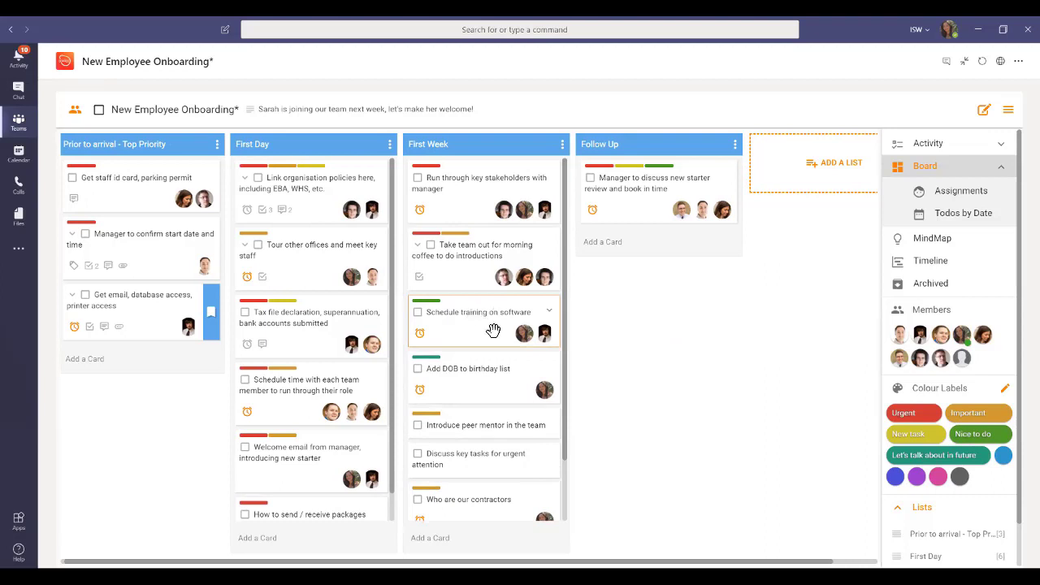
click(471, 321)
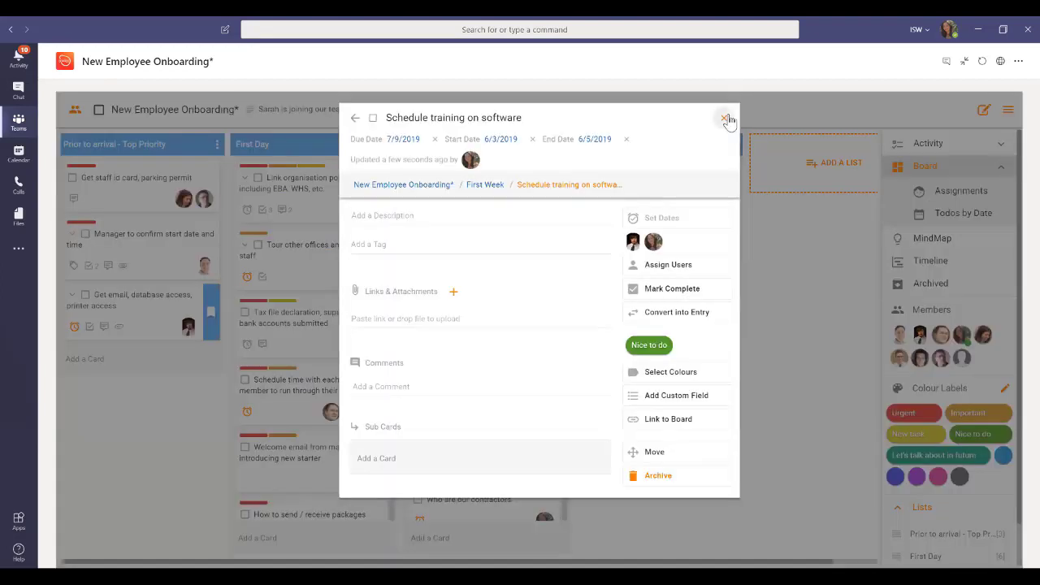
click(725, 118)
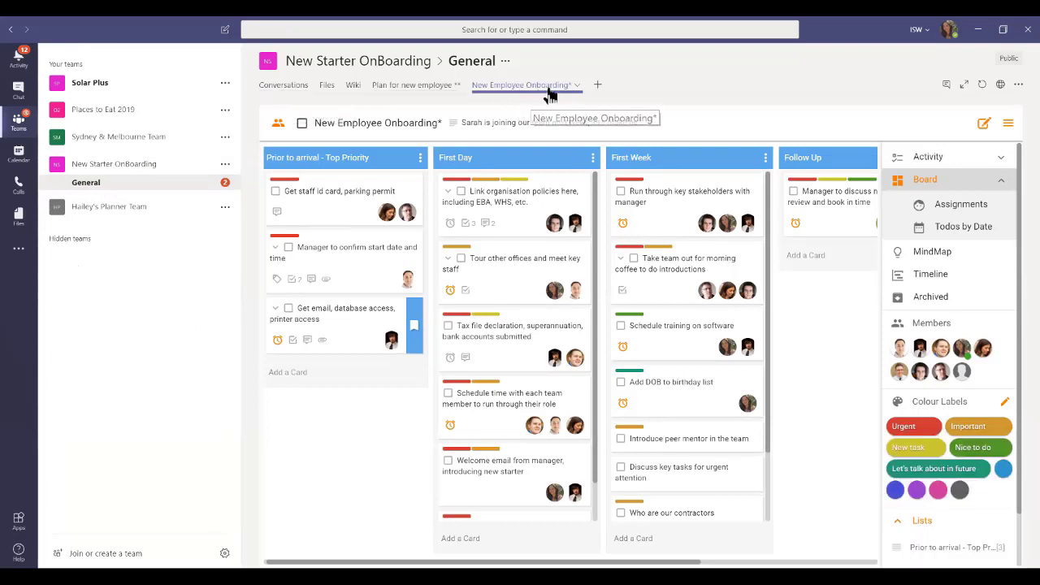
Add a Kudos Boards tab to the General channel that shows all boards for this team.
click(599, 86)
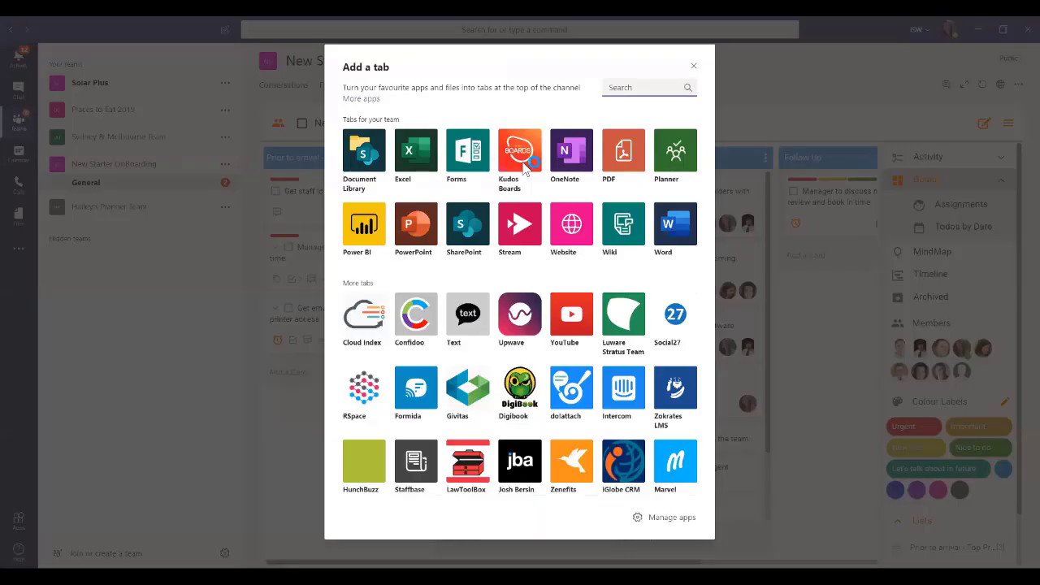
click(524, 167)
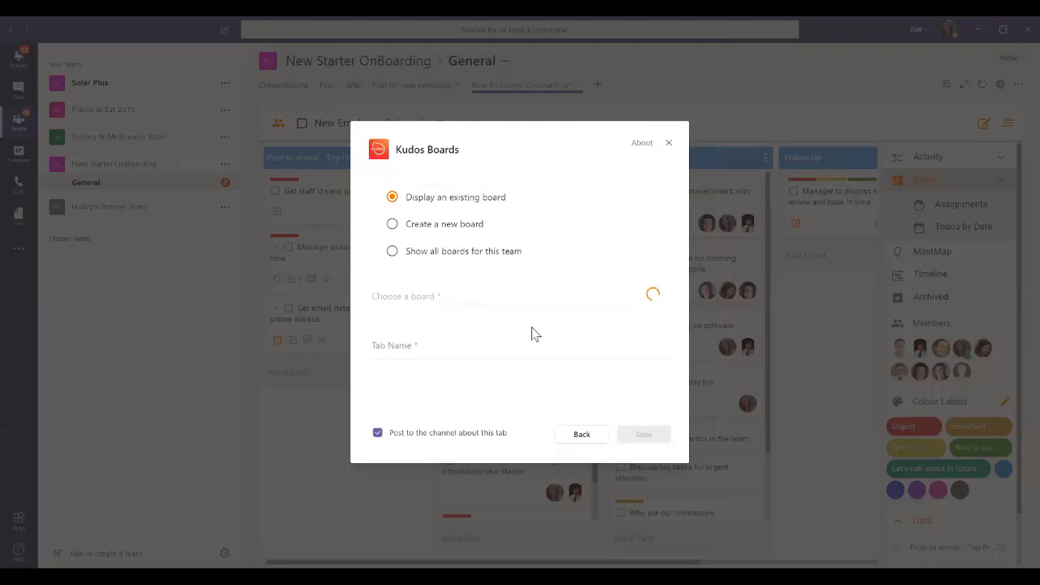
click(393, 251)
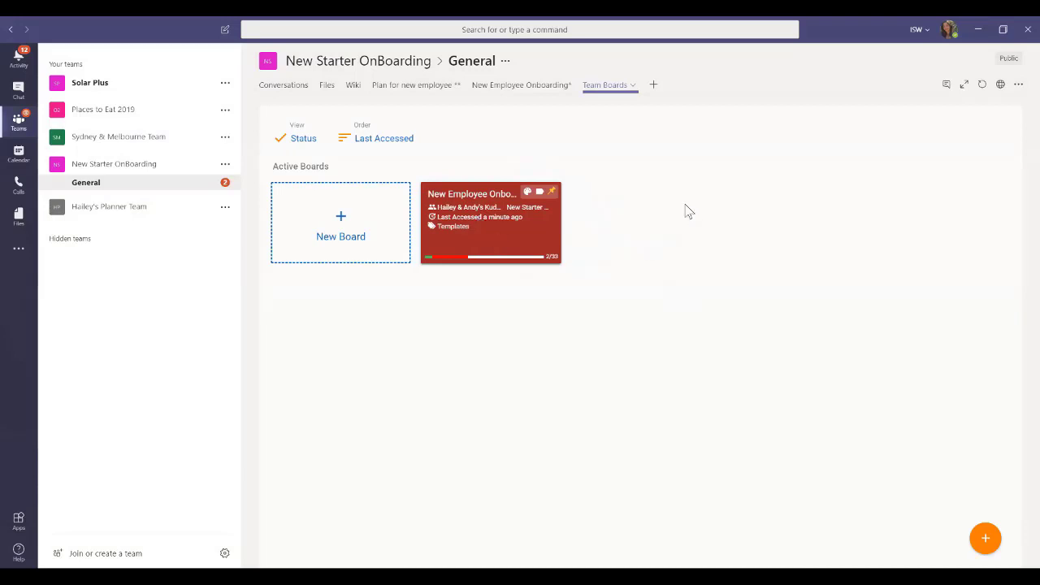
Review the Kudos Boards notifications in the General channel's conversations and the activity feed.
click(295, 87)
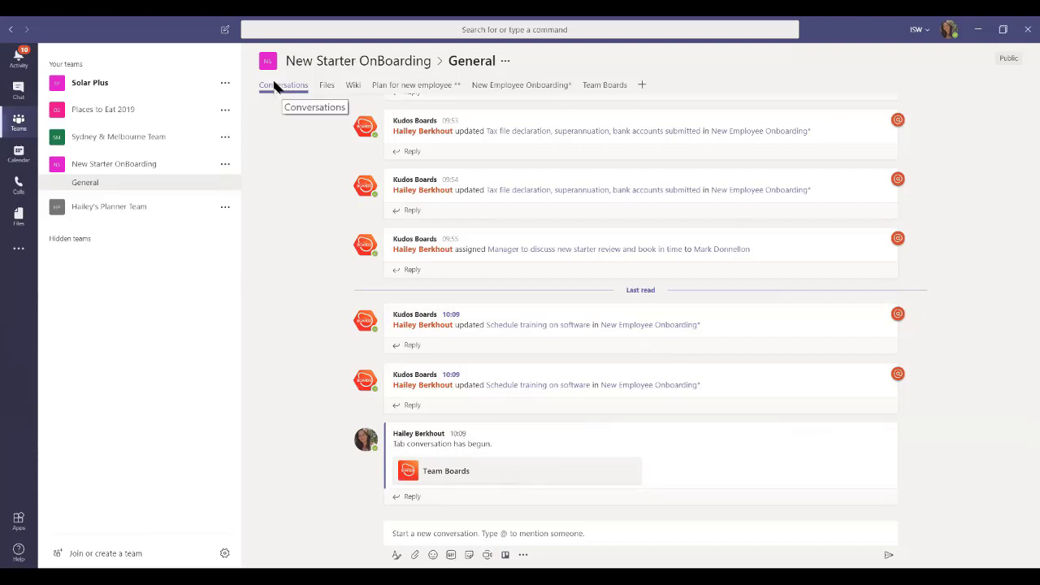
click(19, 54)
click(21, 125)
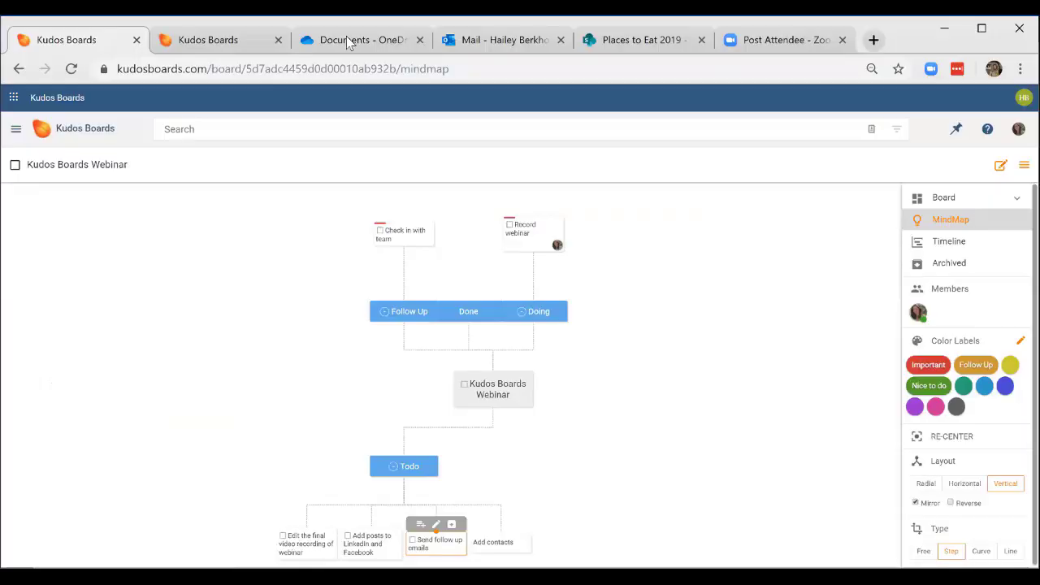
Switch to Outlook and start a Kudos Boards card from the "Confirmation of Supplier Pricing - Solar Panel Materials" email.
click(488, 47)
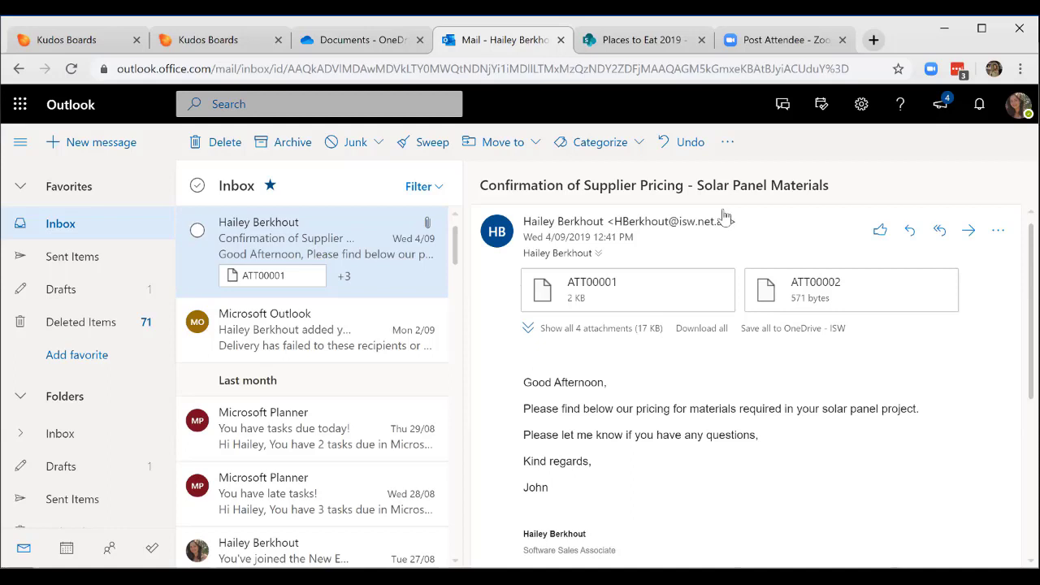
click(1000, 233)
scroll(914, 312, down, 1)
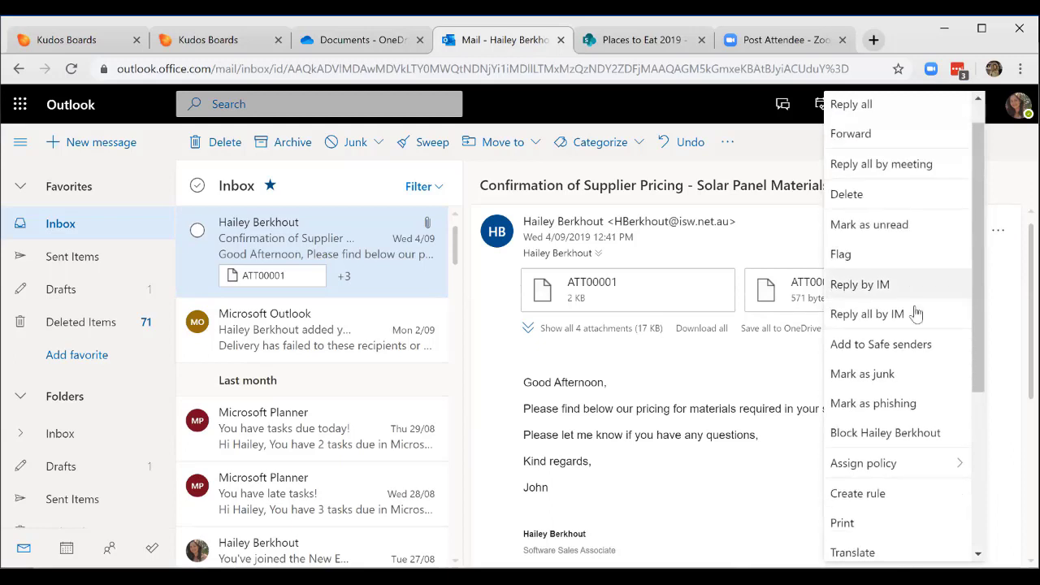
scroll(914, 312, down, 3)
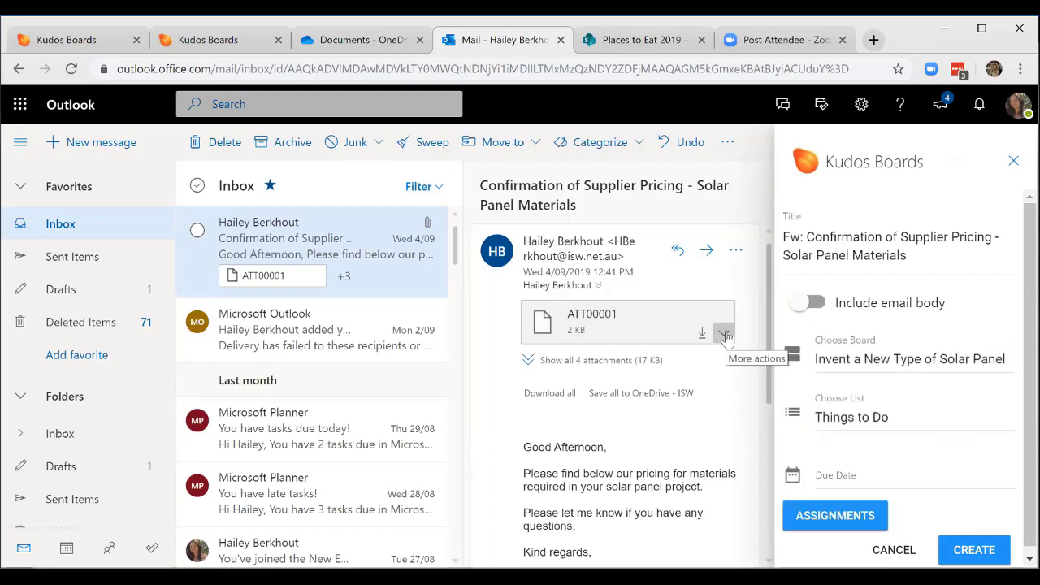
Remove the "Fw:" prefix from the card title and include the email body.
click(805, 237)
key(BackSpace)
key(BackSpace)
key(BackSpace)
key(BackSpace)
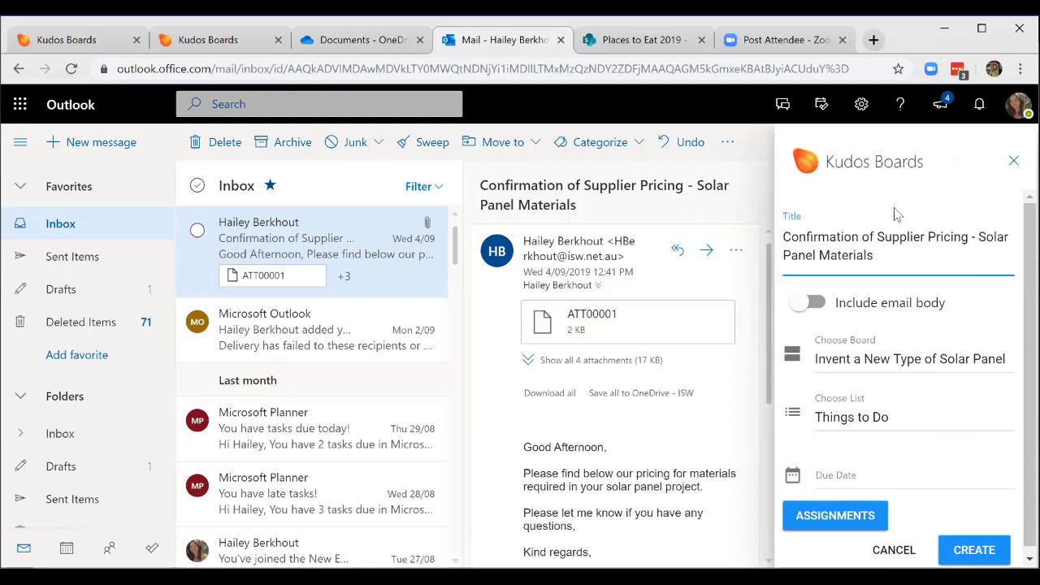
click(814, 308)
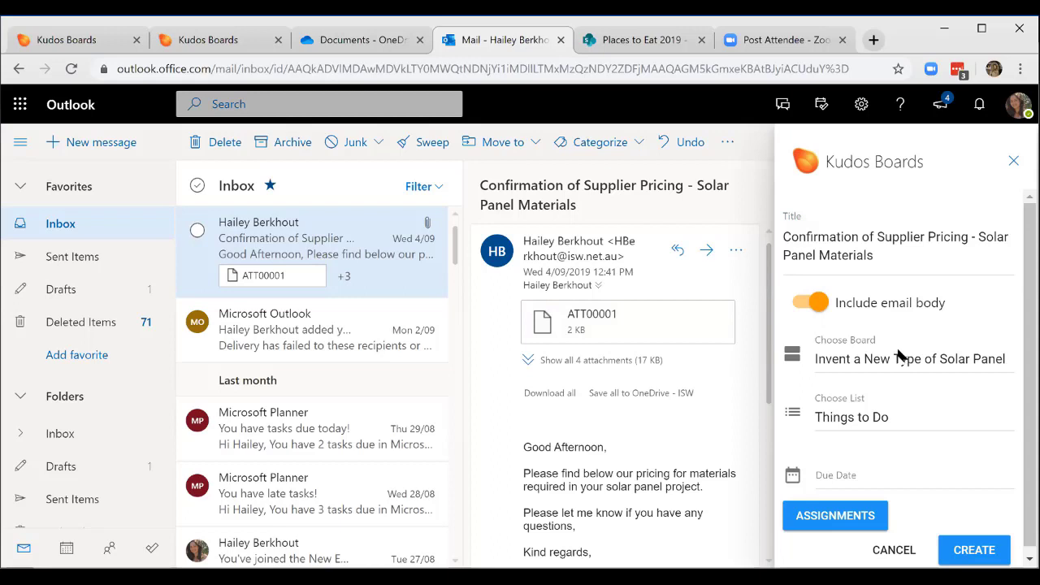
Choose the New Employee Onboarding* board and its Follow Up list as the card's destination.
click(868, 362)
scroll(949, 329, down, 1)
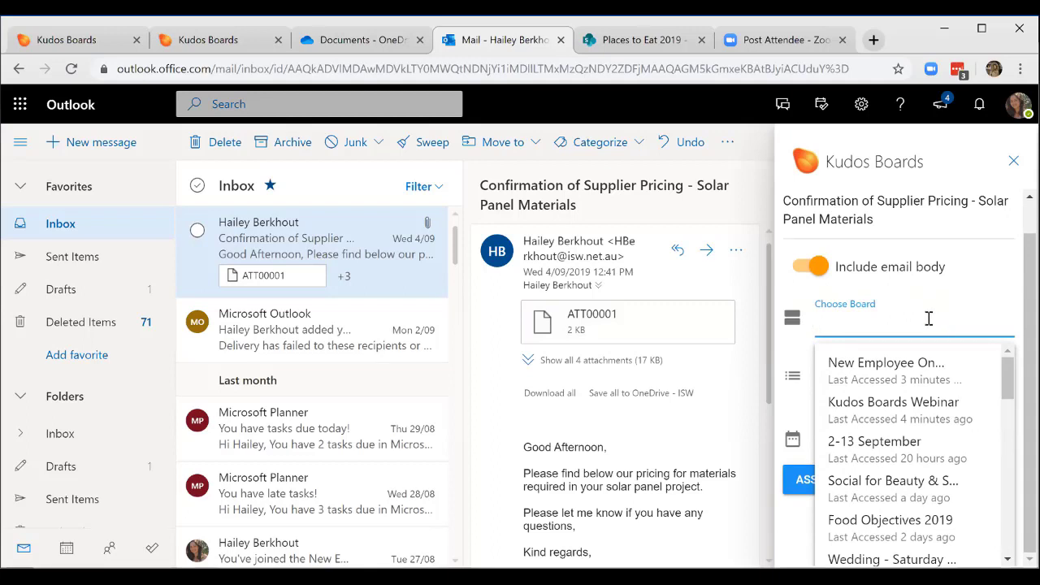
click(874, 368)
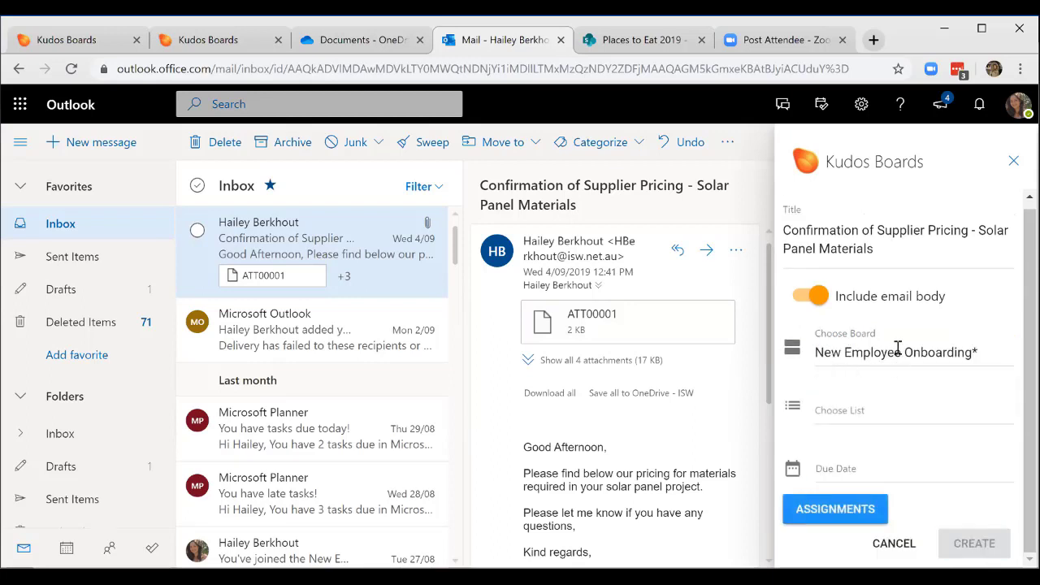
click(864, 413)
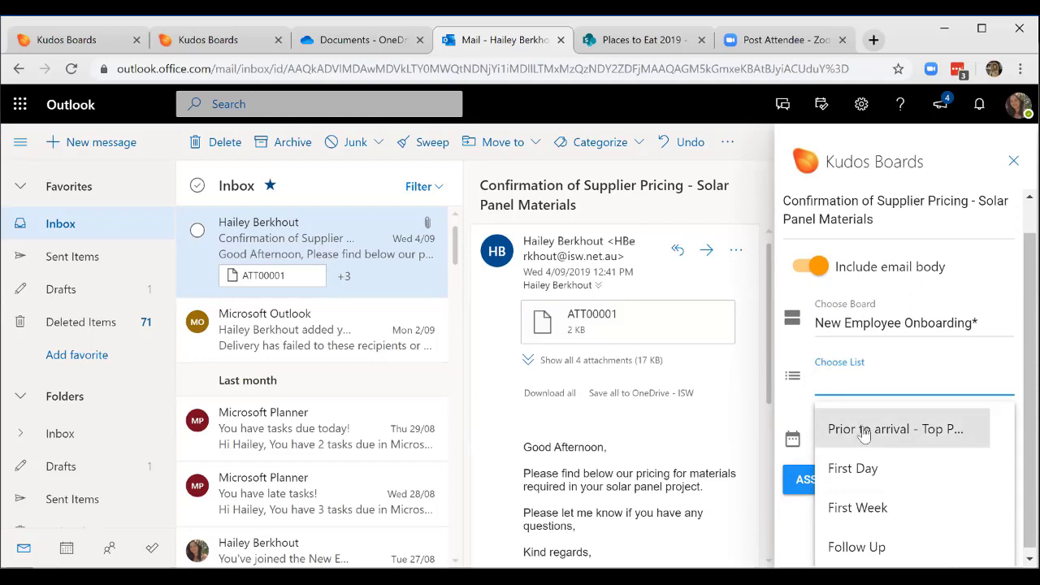
click(875, 544)
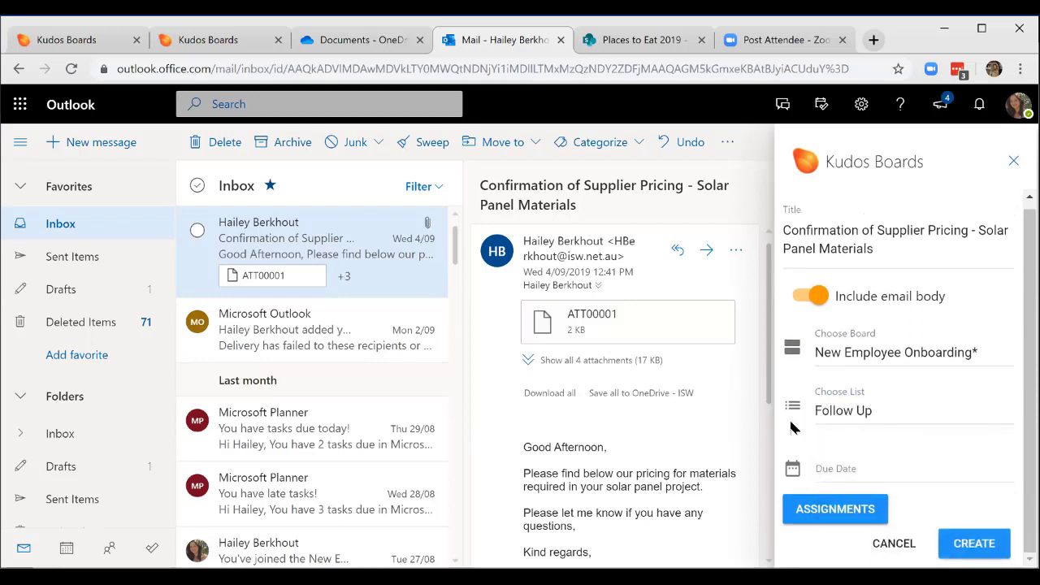
Set the new card's due date to 9/16/2019 and assign the card to the mailbox owner.
click(842, 470)
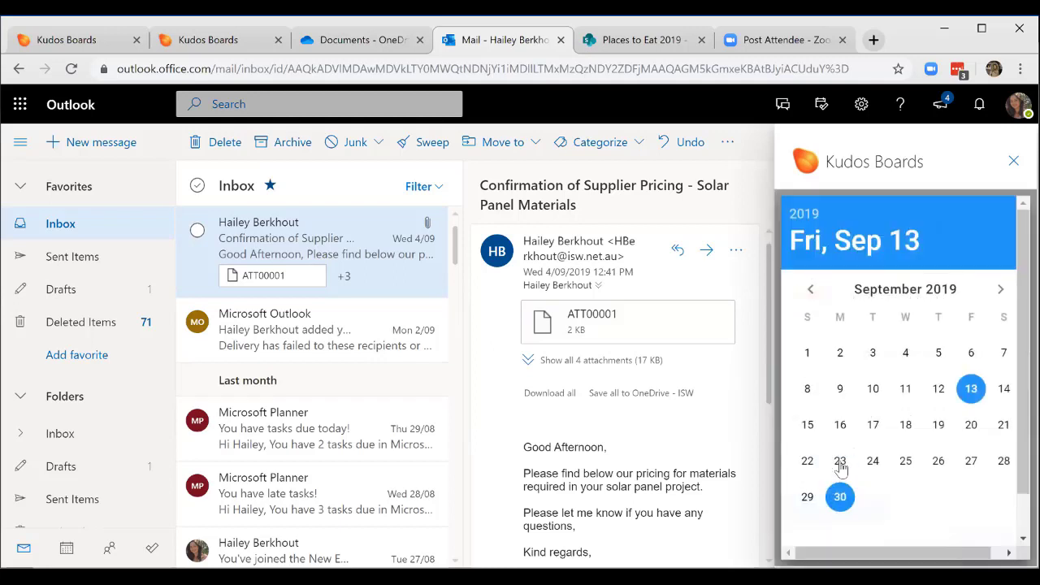
click(839, 426)
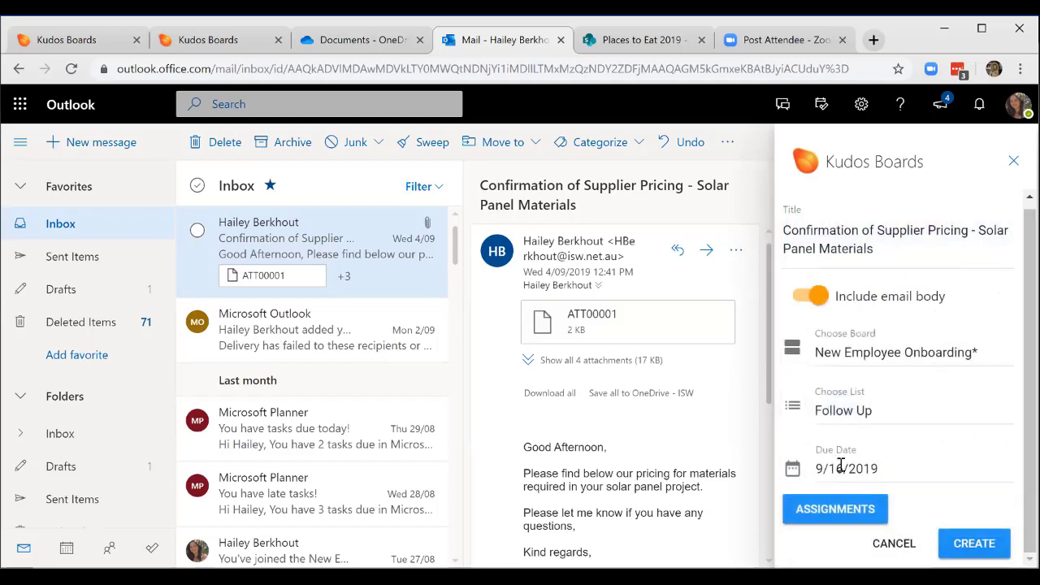
click(823, 510)
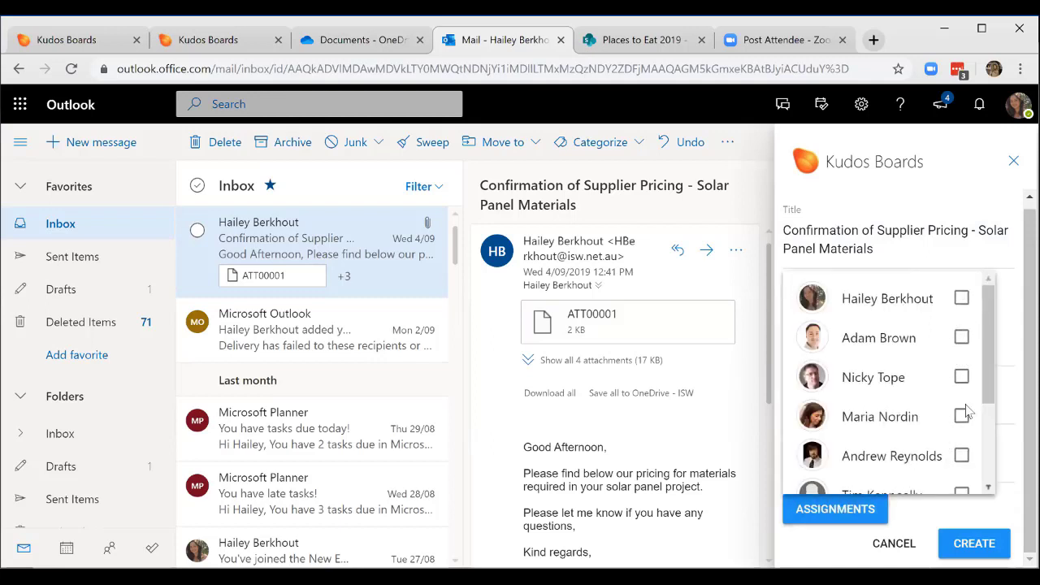
scroll(962, 438, down, 3)
scroll(961, 452, up, 3)
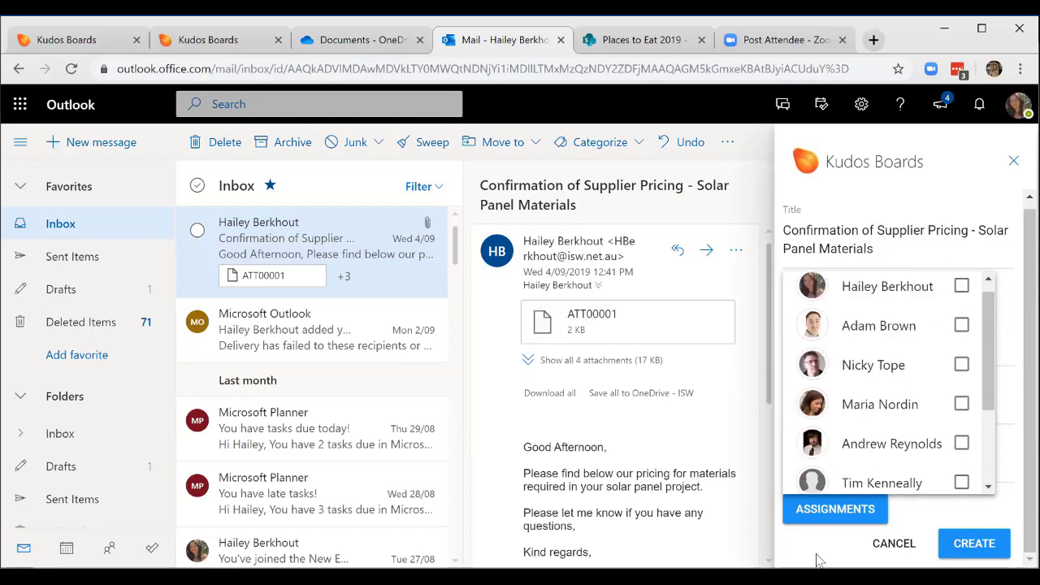
click(961, 298)
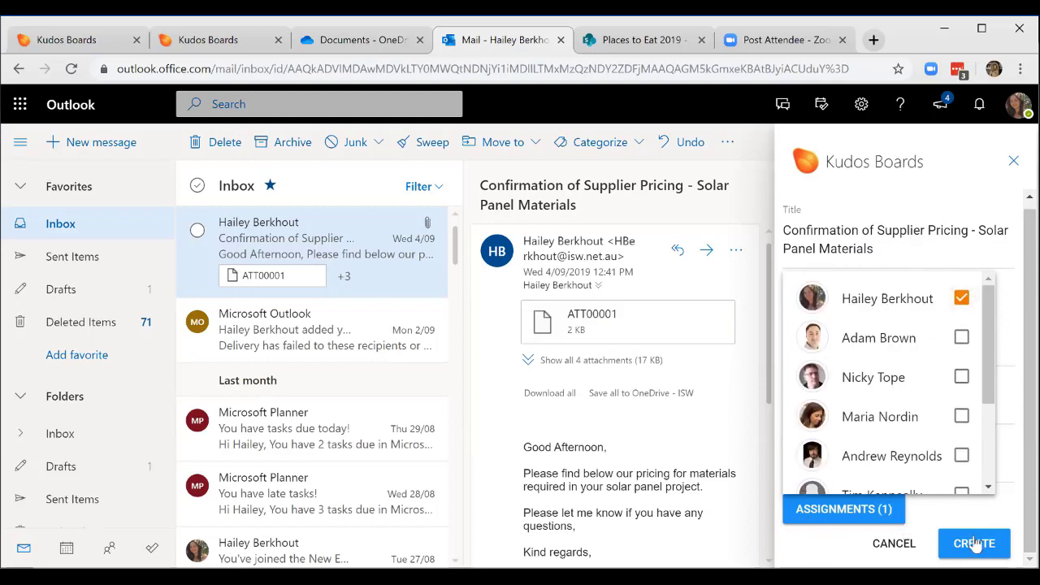
Create the card from the email and close its detail view on the New Employee Onboarding* board.
click(974, 542)
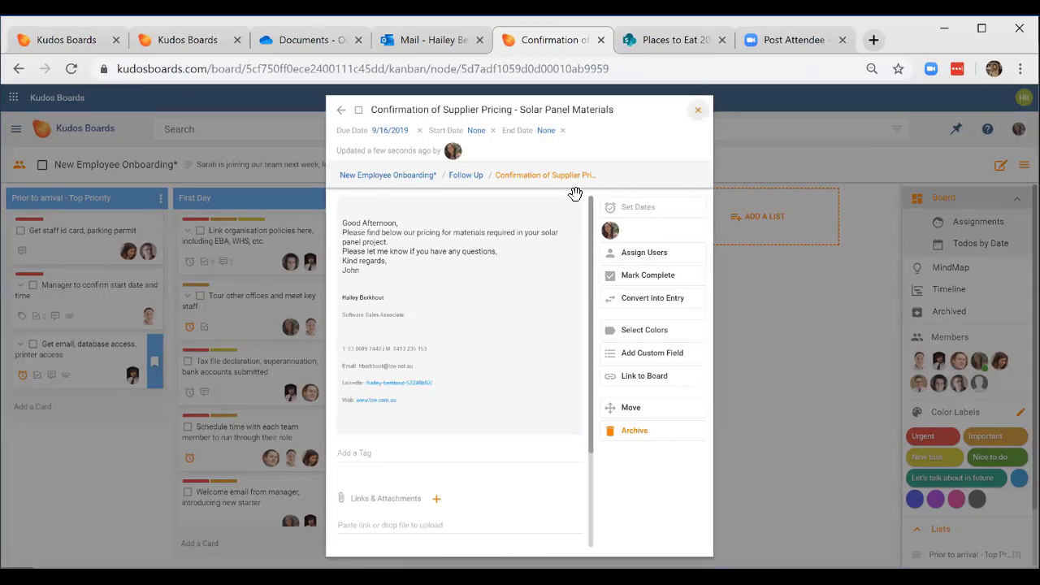
key(Escape)
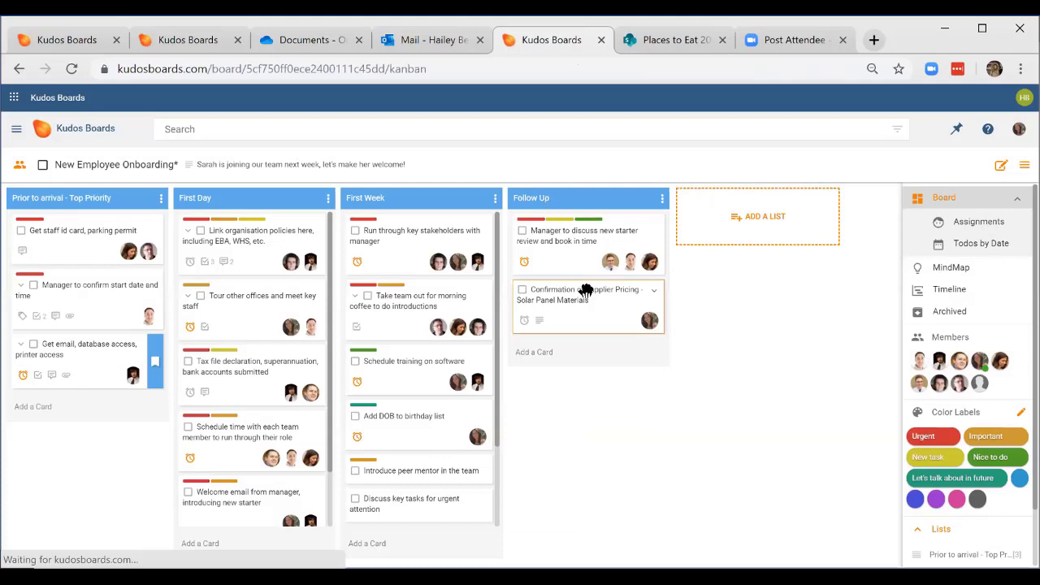
Switch back to Outlook and start a new message with the subject "check out this board".
click(435, 49)
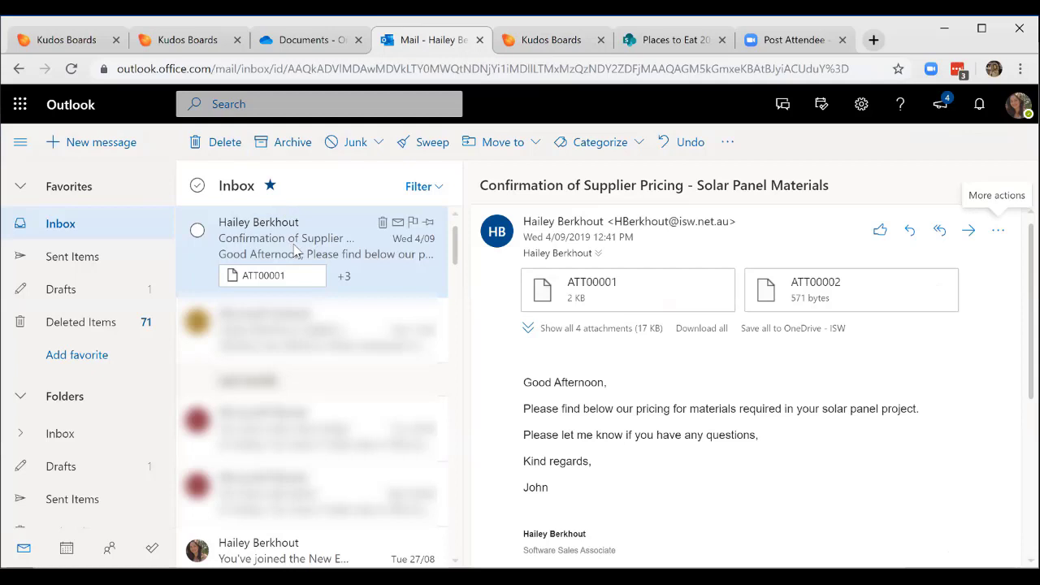
click(91, 141)
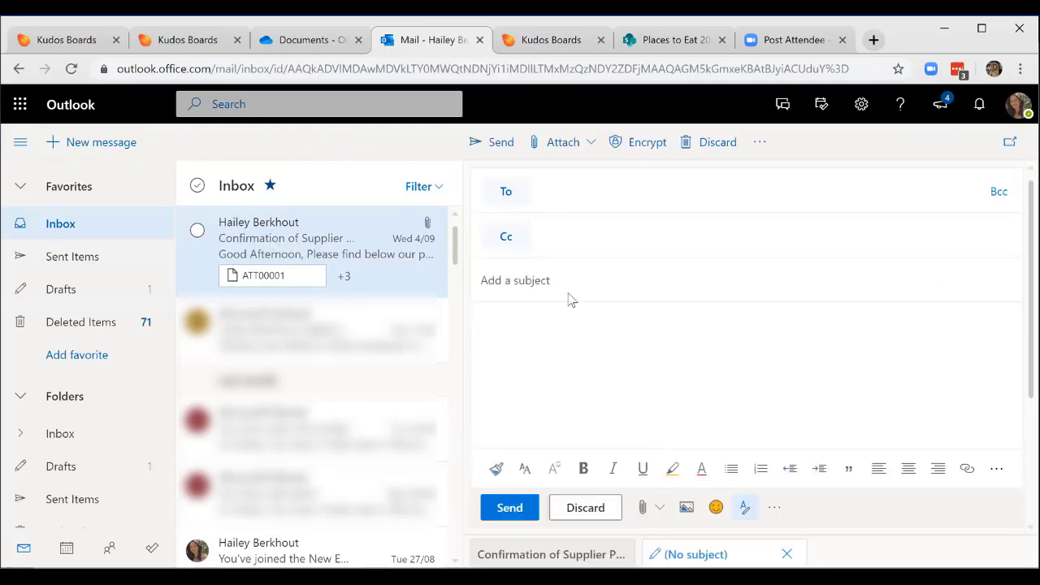
click(592, 348)
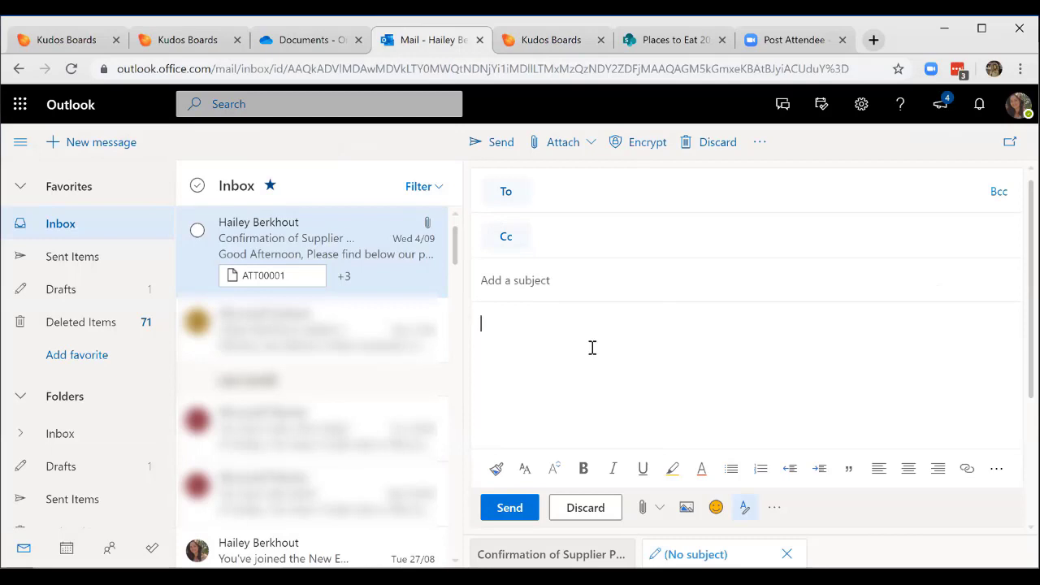
click(564, 273)
text(check out this board)
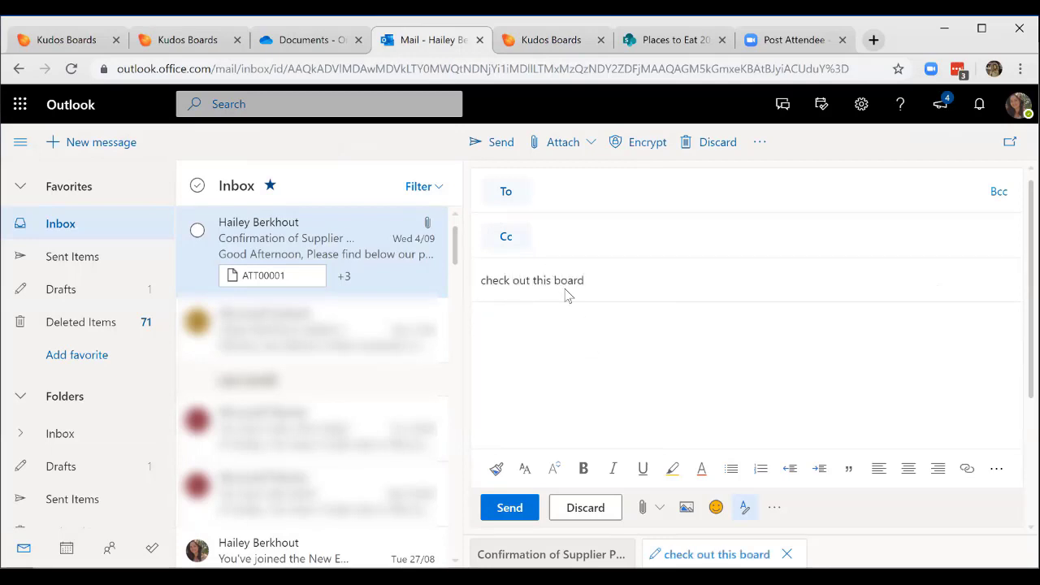
Attach the New Employee Onboarding* board to the message with the Kudos Boards add-in and close the add-in.
click(776, 510)
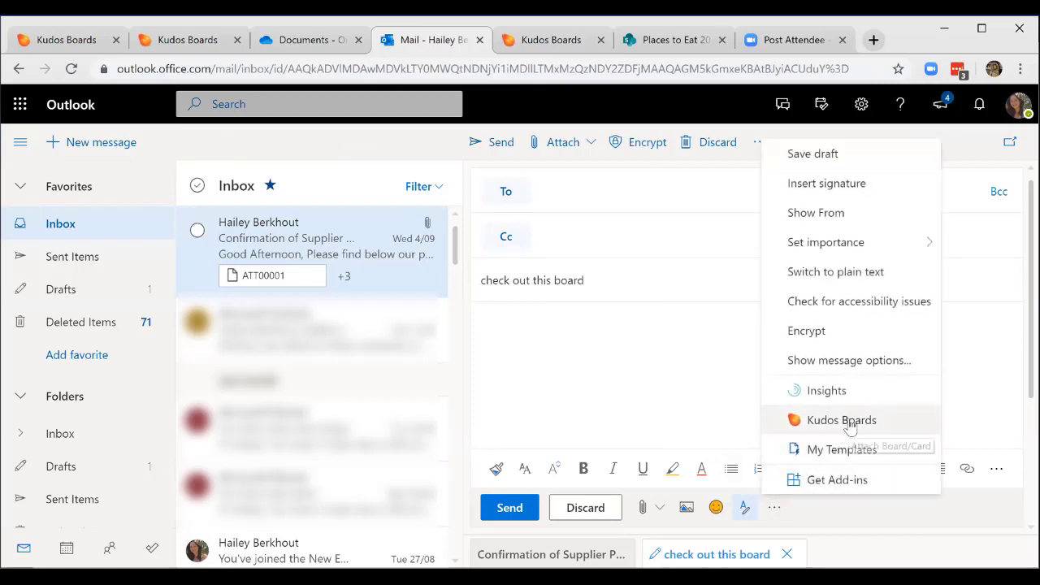
click(849, 419)
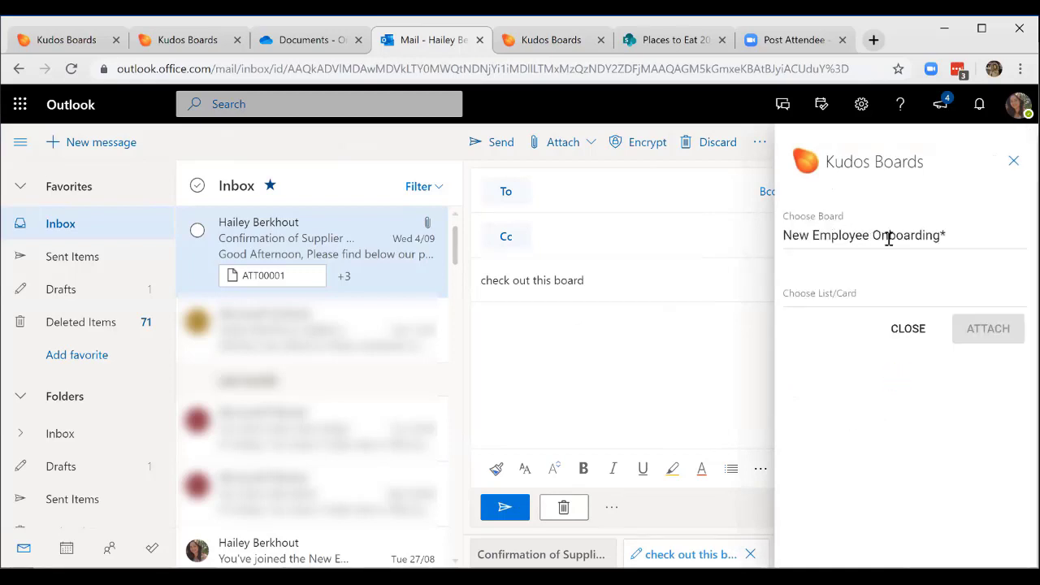
click(889, 238)
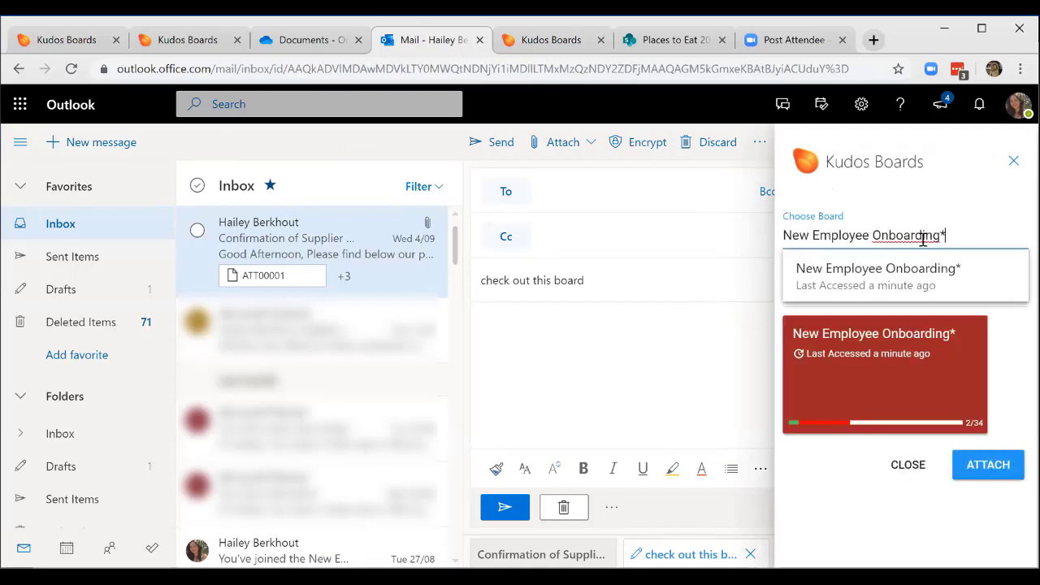
click(892, 269)
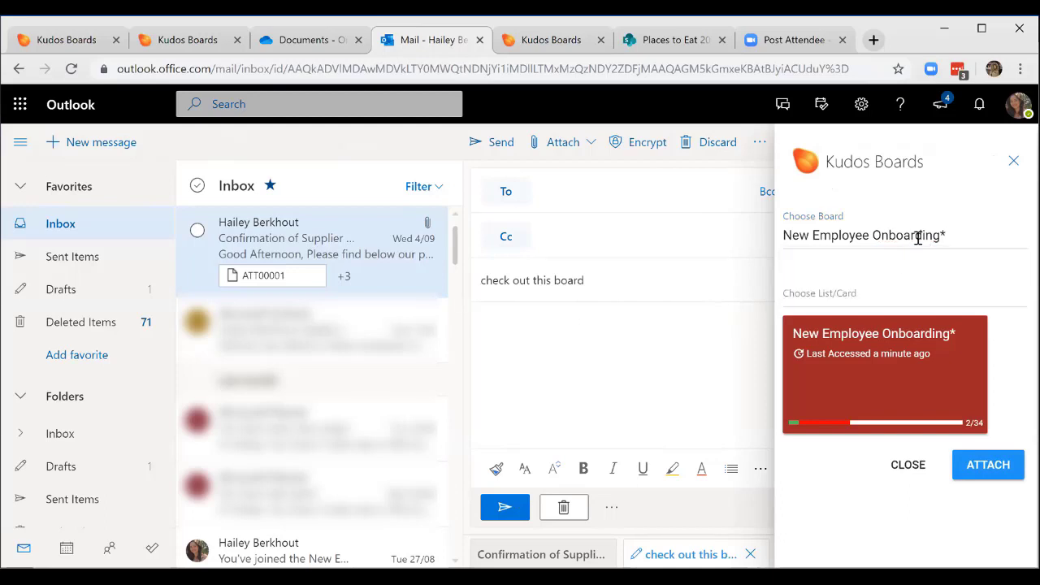
click(1000, 483)
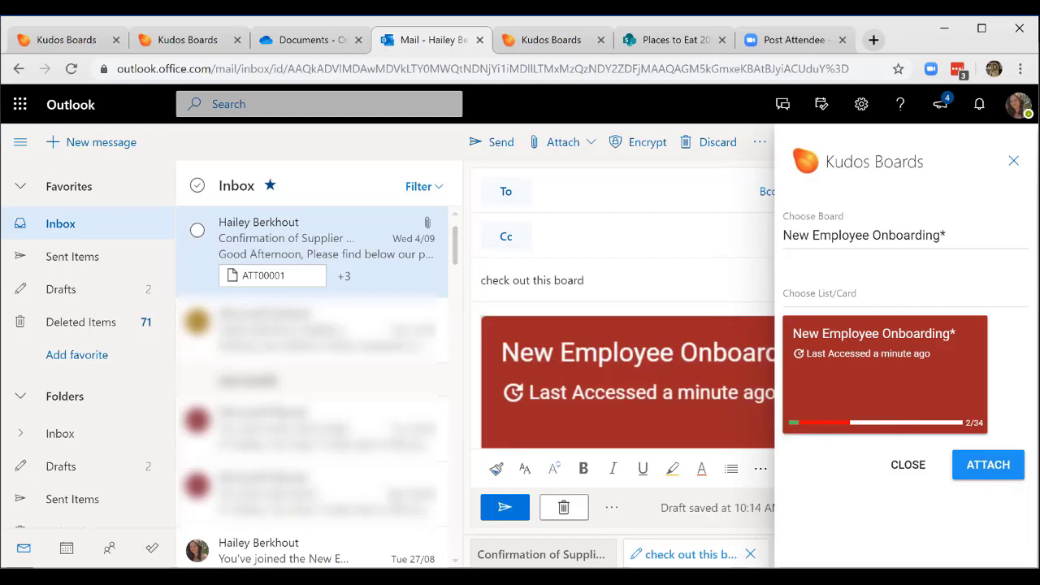
click(1014, 161)
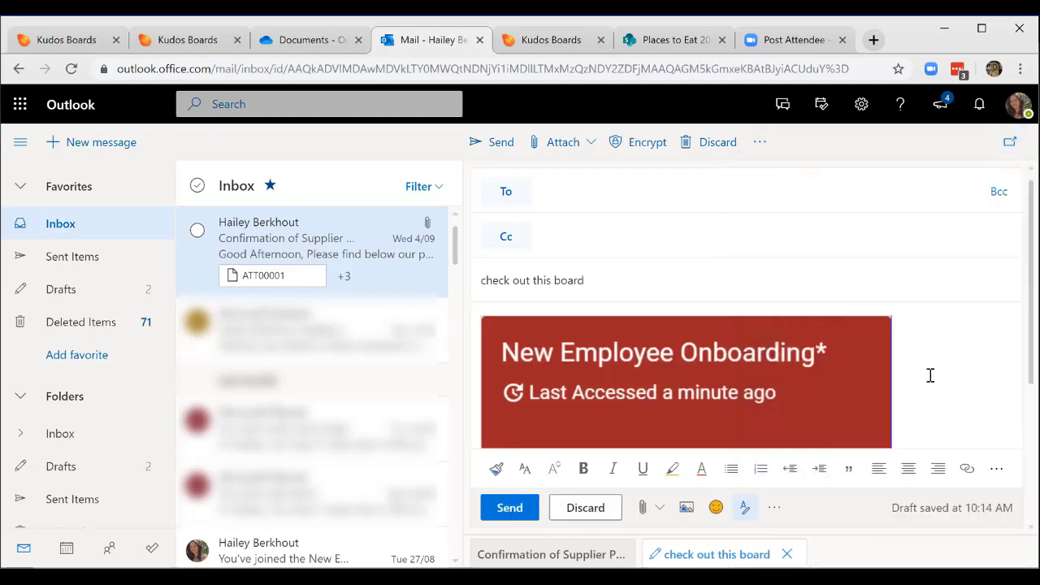
Review the attached board preview in the message body and the suggested contacts for the recipient field.
scroll(932, 372, down, 3)
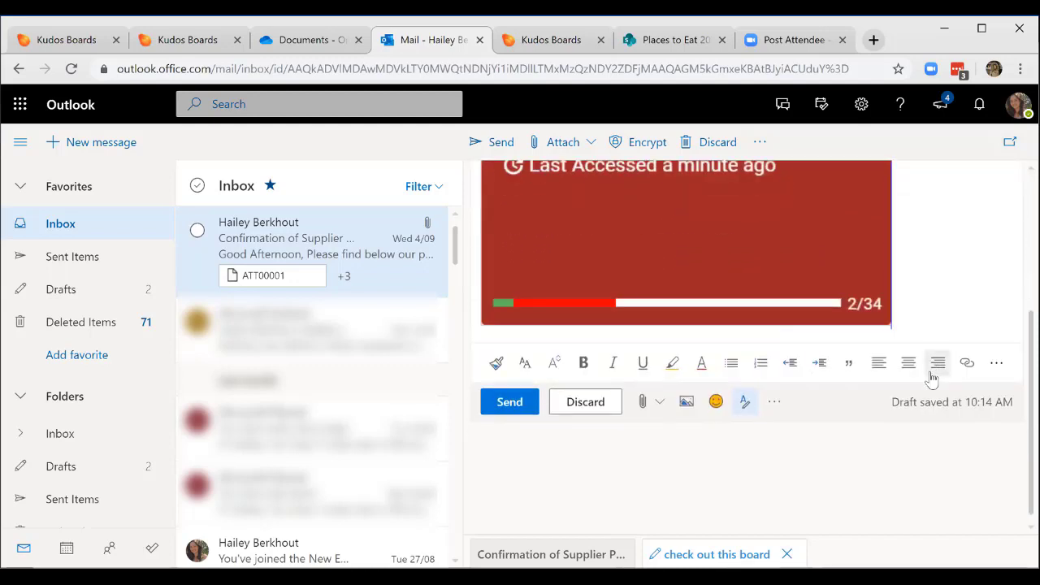
scroll(932, 372, up, 1)
scroll(931, 372, up, 2)
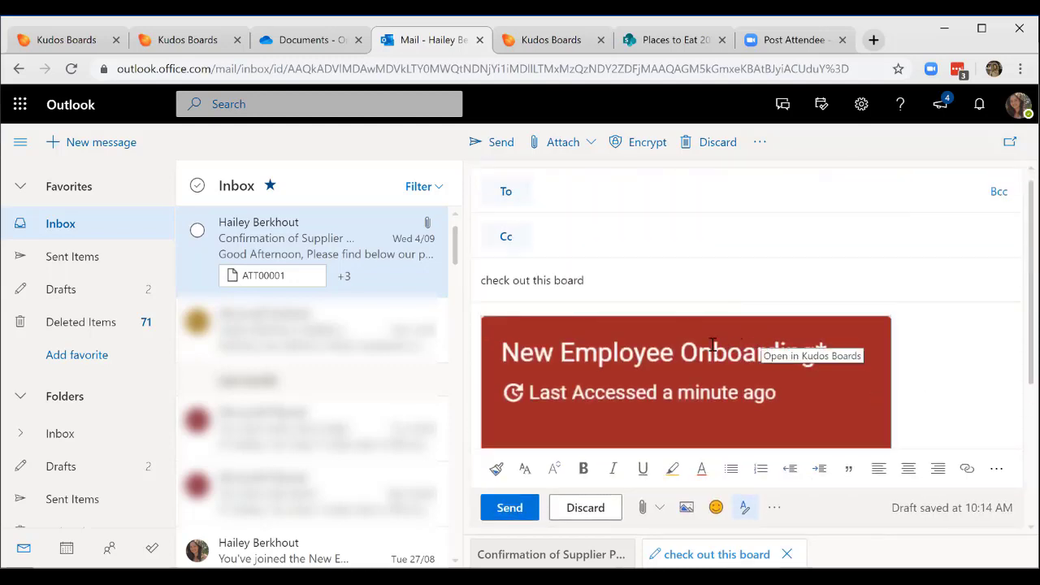
click(578, 194)
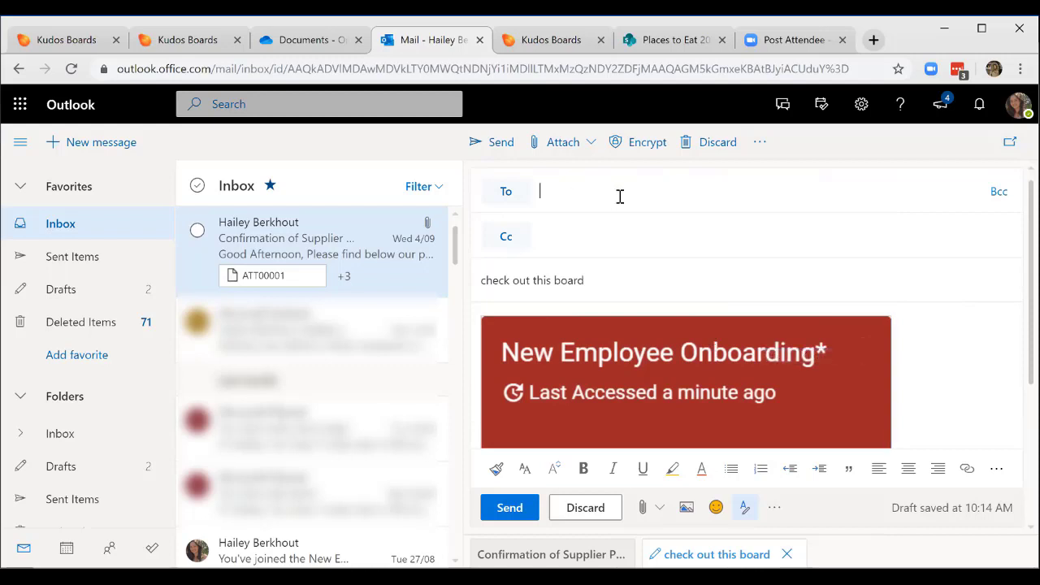
click(866, 227)
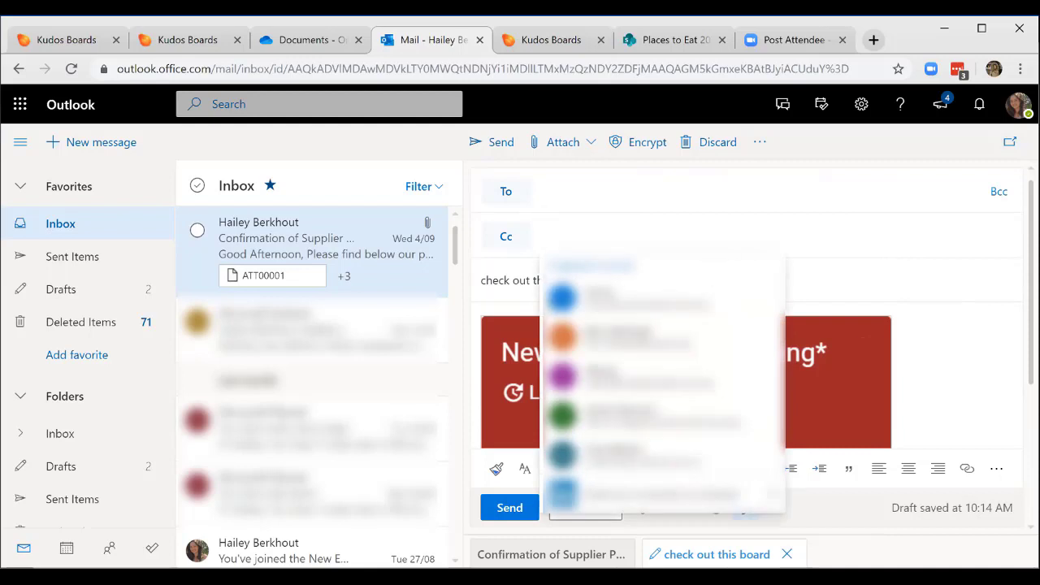
click(568, 277)
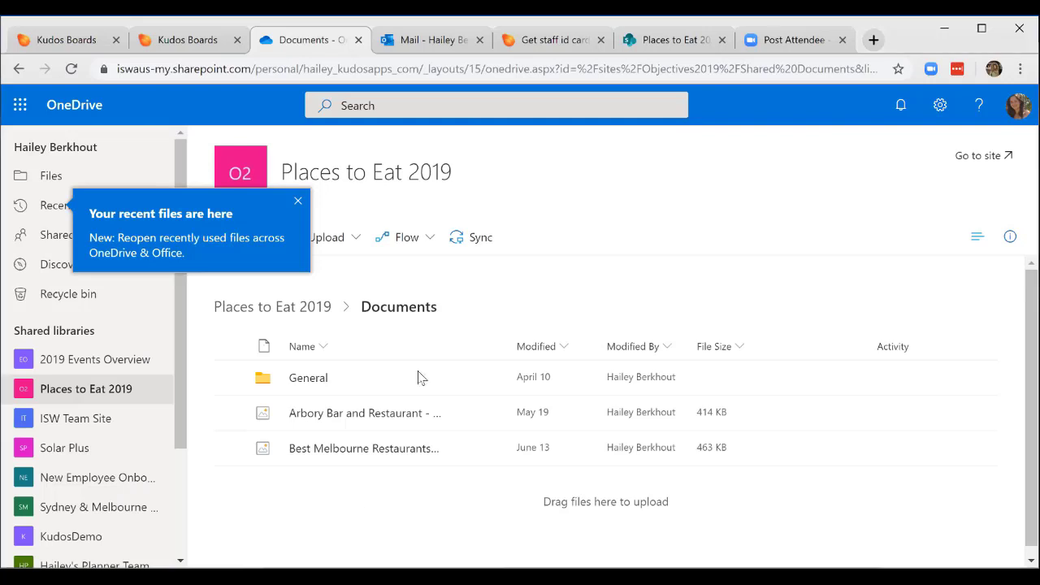
Dismiss the recent-files tip in OneDrive and look over the files in the Places to Eat 2019 documents.
click(428, 190)
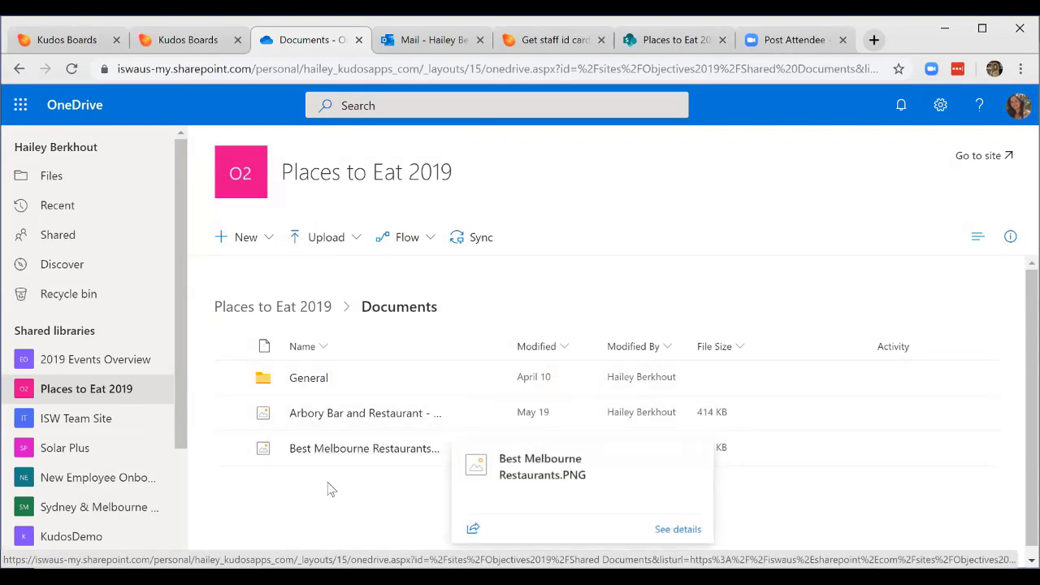
click(405, 449)
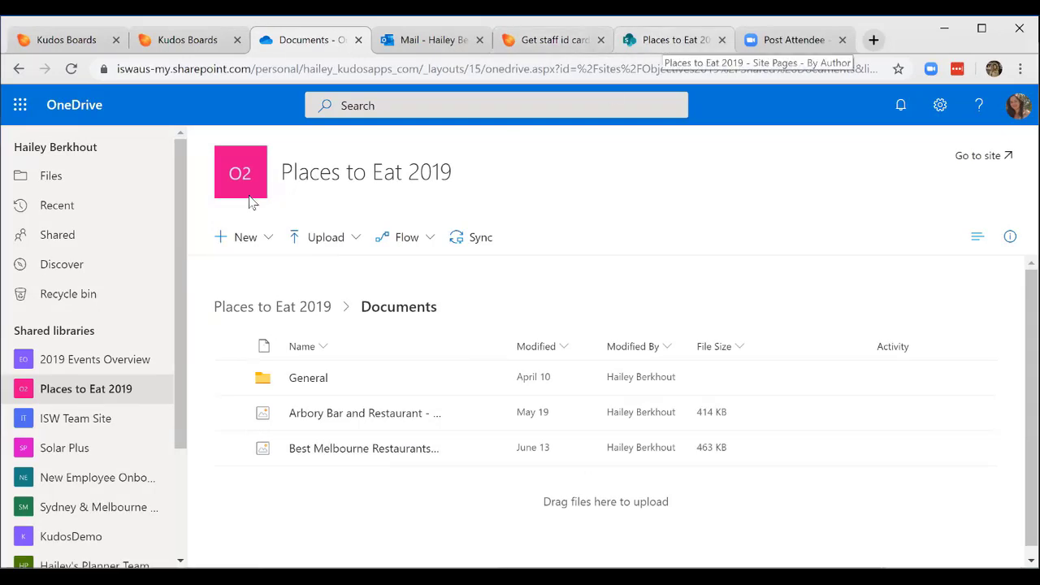
Switch to the Places to Eat 2019 SharePoint site and examine the board embedded in the "Where to eat in Melbourne" page.
key(ctrl+6)
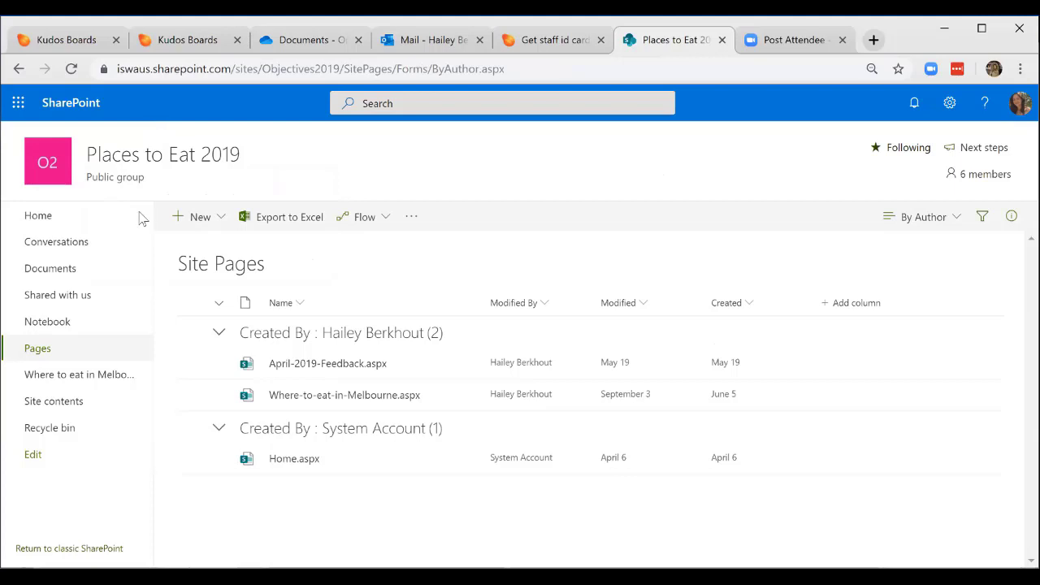
click(56, 379)
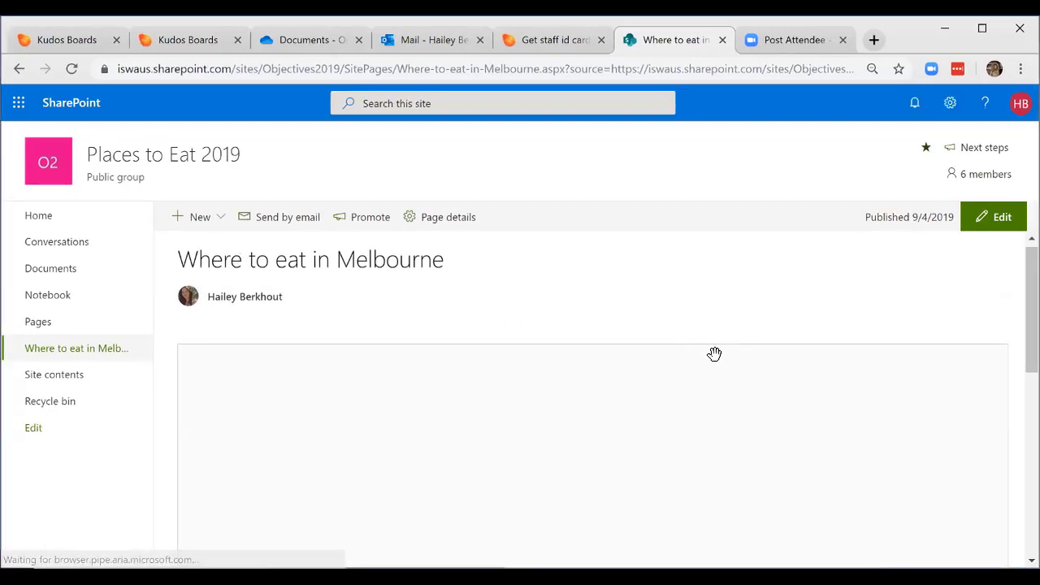
scroll(714, 353, down, 4)
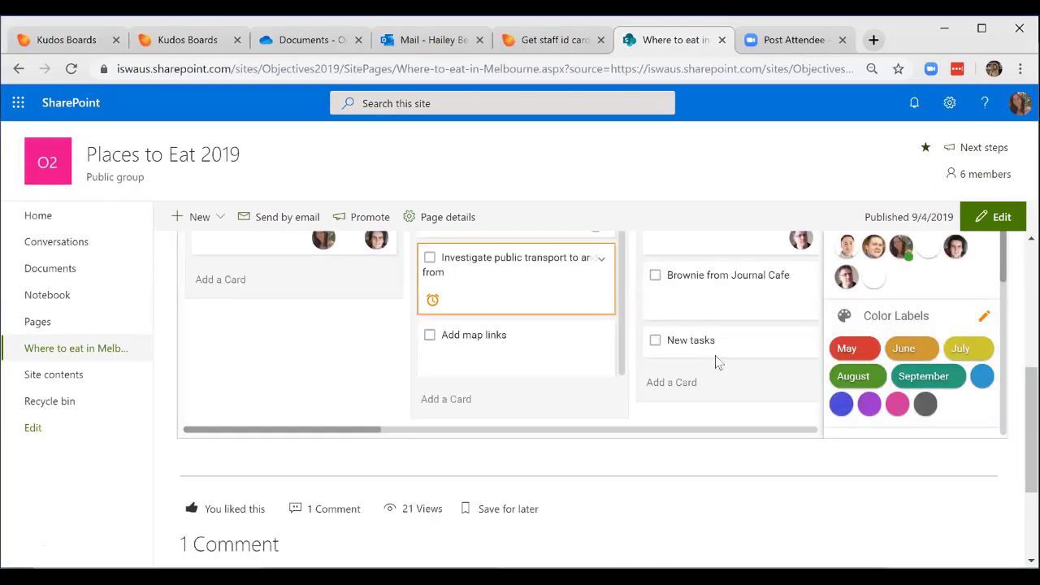